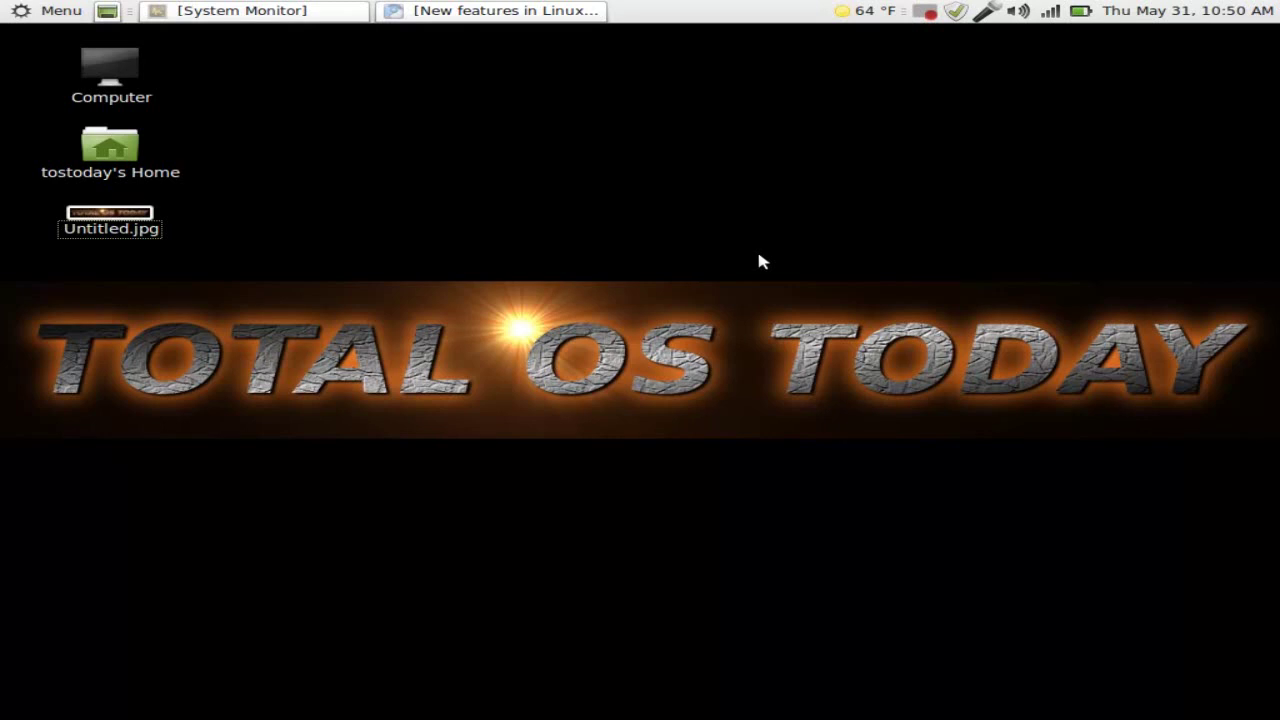
Bring up the Linux Mint 13 new features page and read its MATE 1.2 and Cinnamon 1.4 sections.
left_click(590, 10)
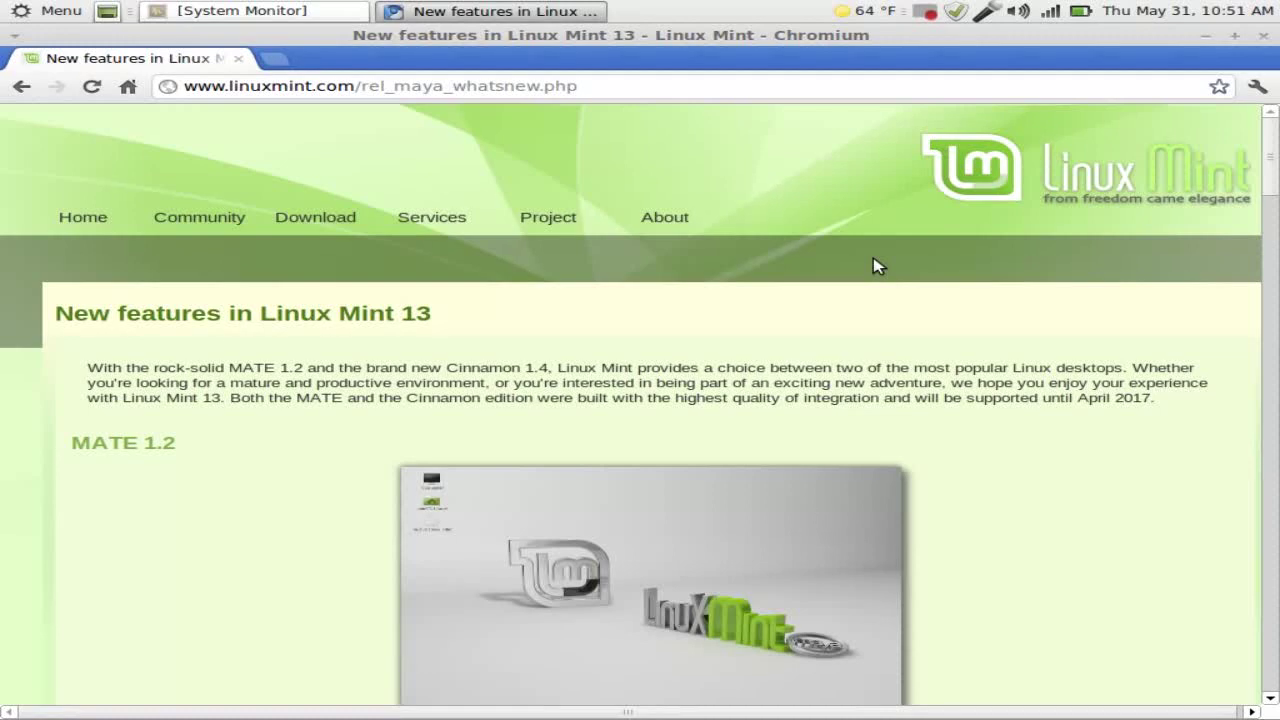
scroll(875, 265, "down", 10)
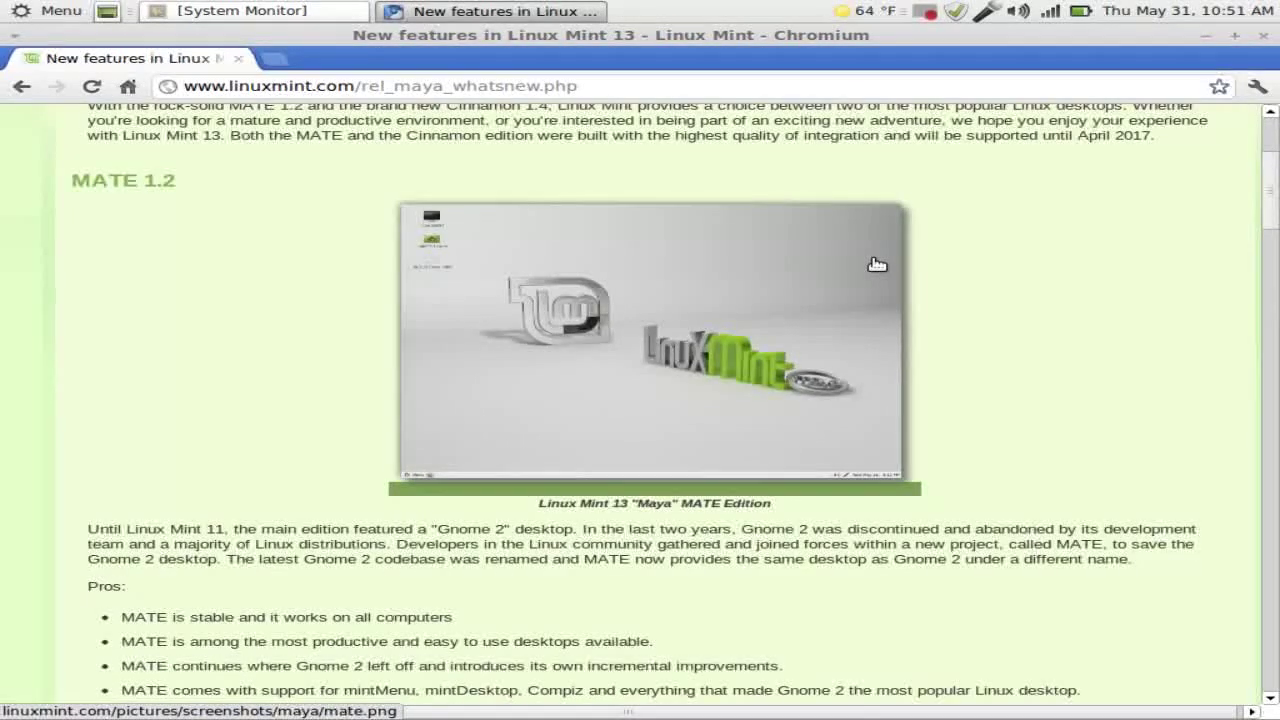
scroll(876, 264, "up", 2)
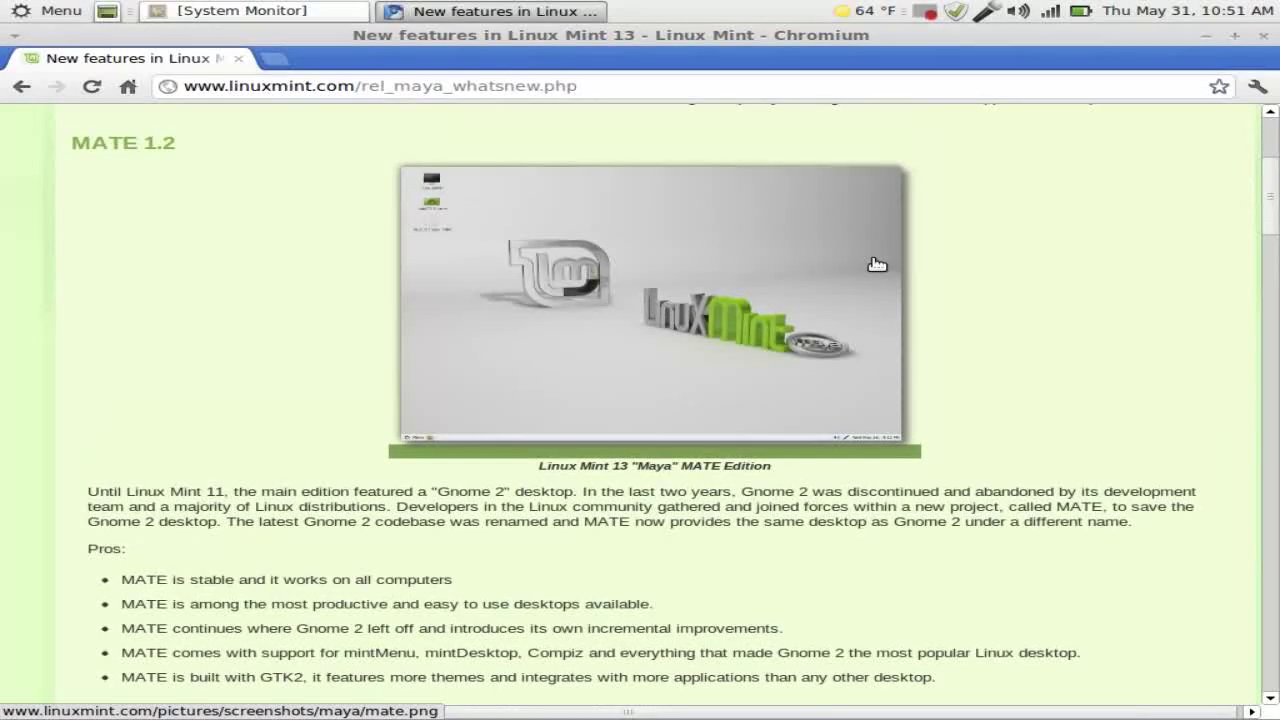
scroll(875, 264, "down", 5)
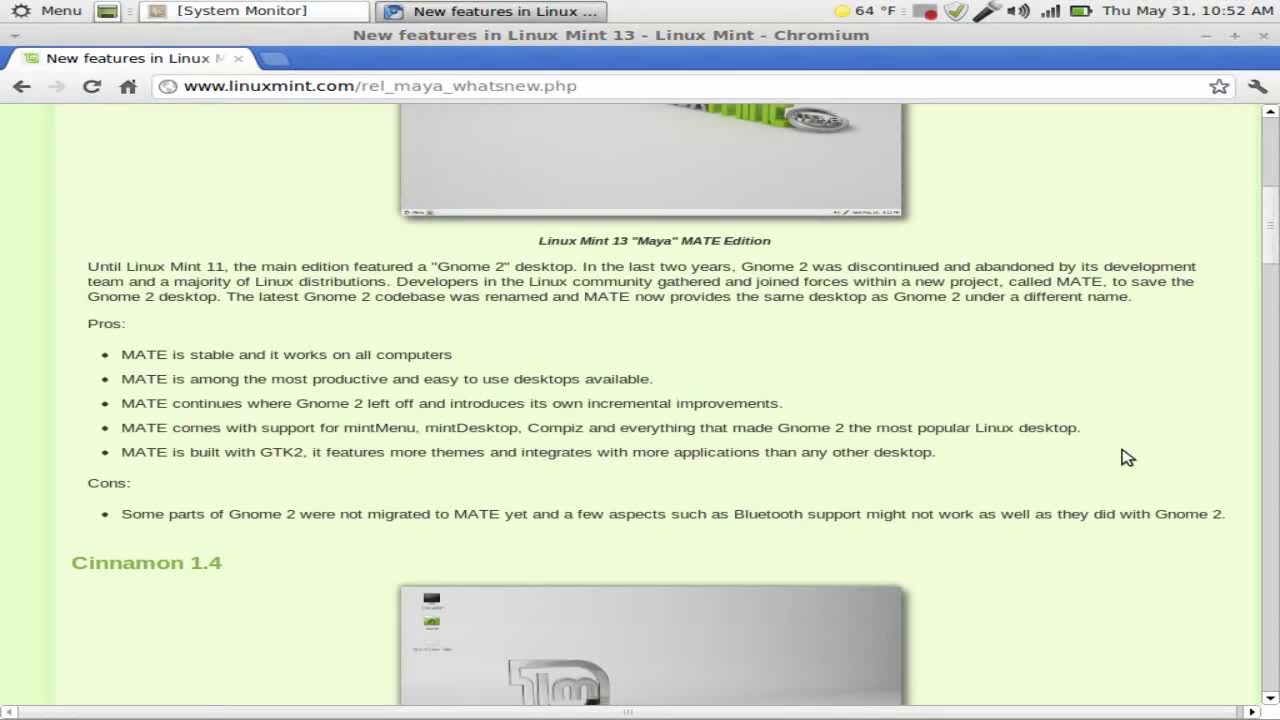
scroll(1127, 457, "down", 5)
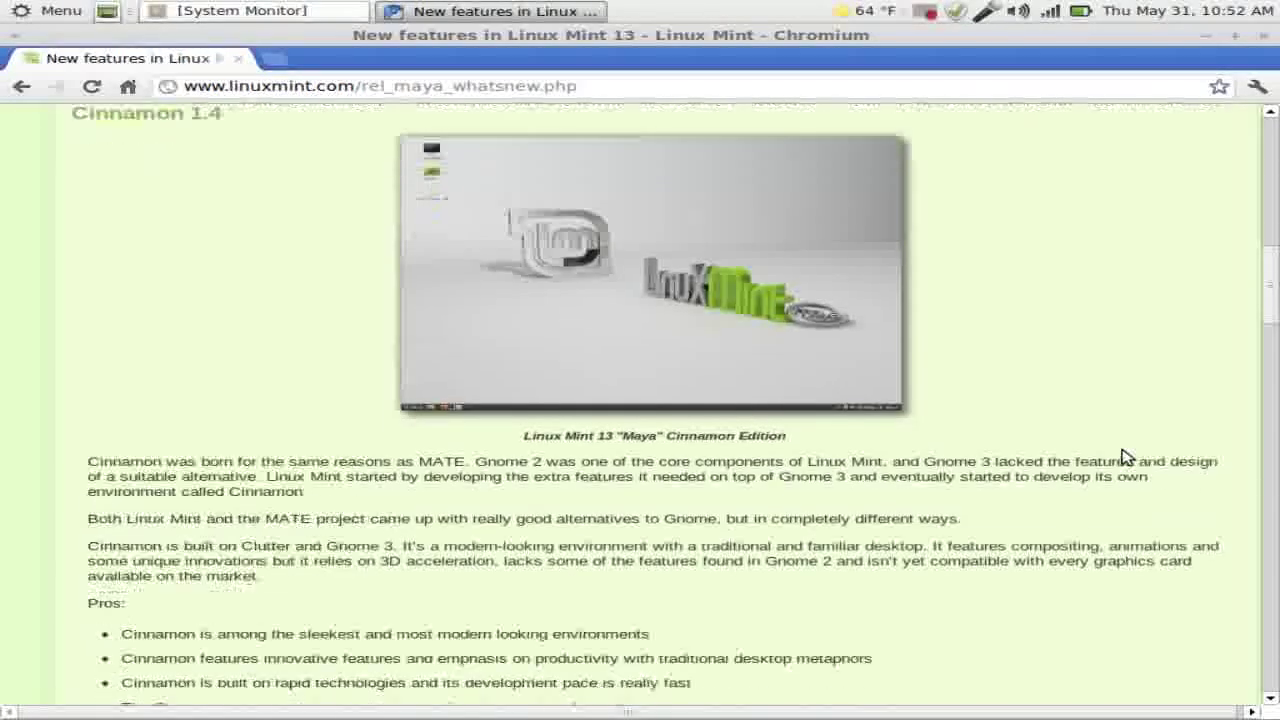
scroll(1127, 457, "down", 1)
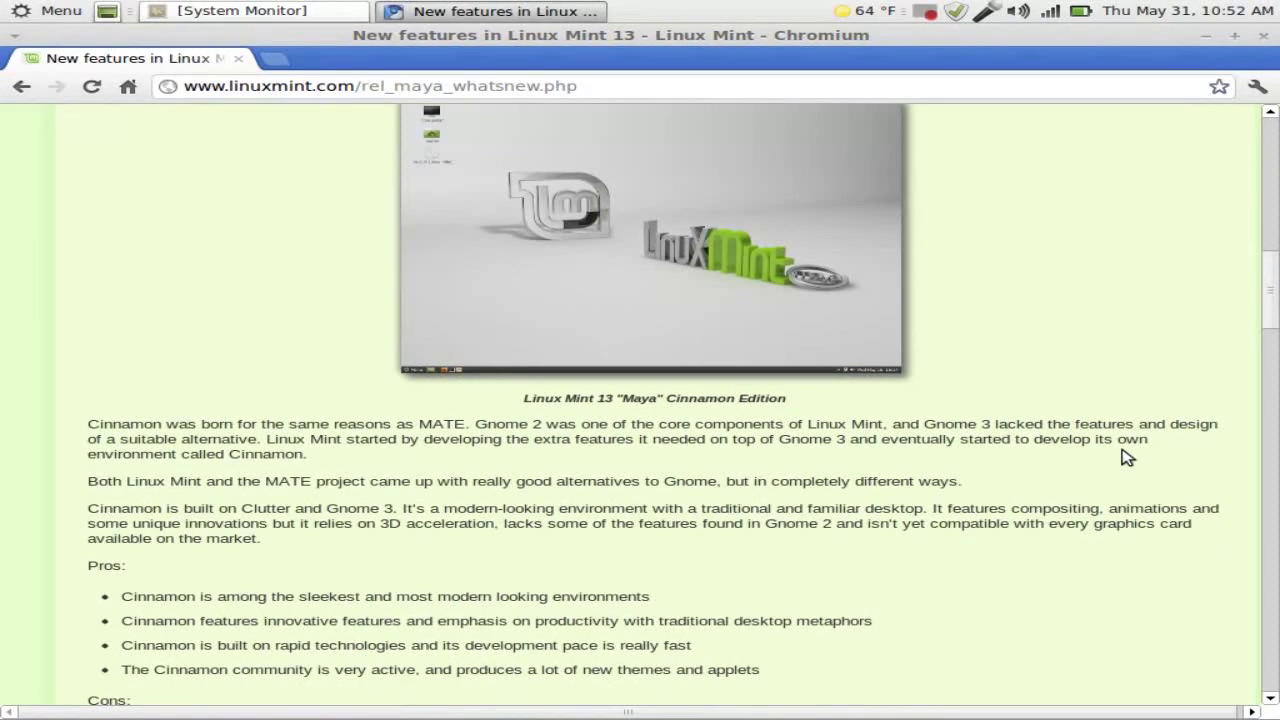
scroll(1127, 457, "down", 1)
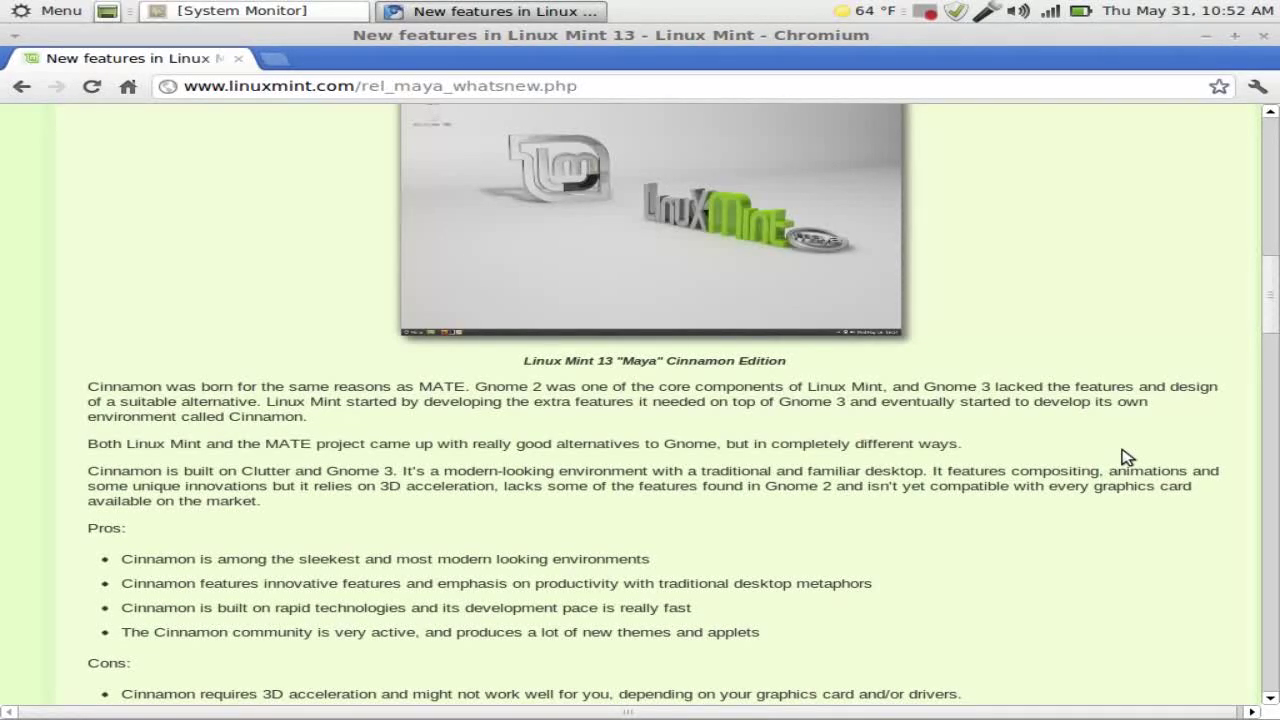
scroll(1127, 457, "down", 4)
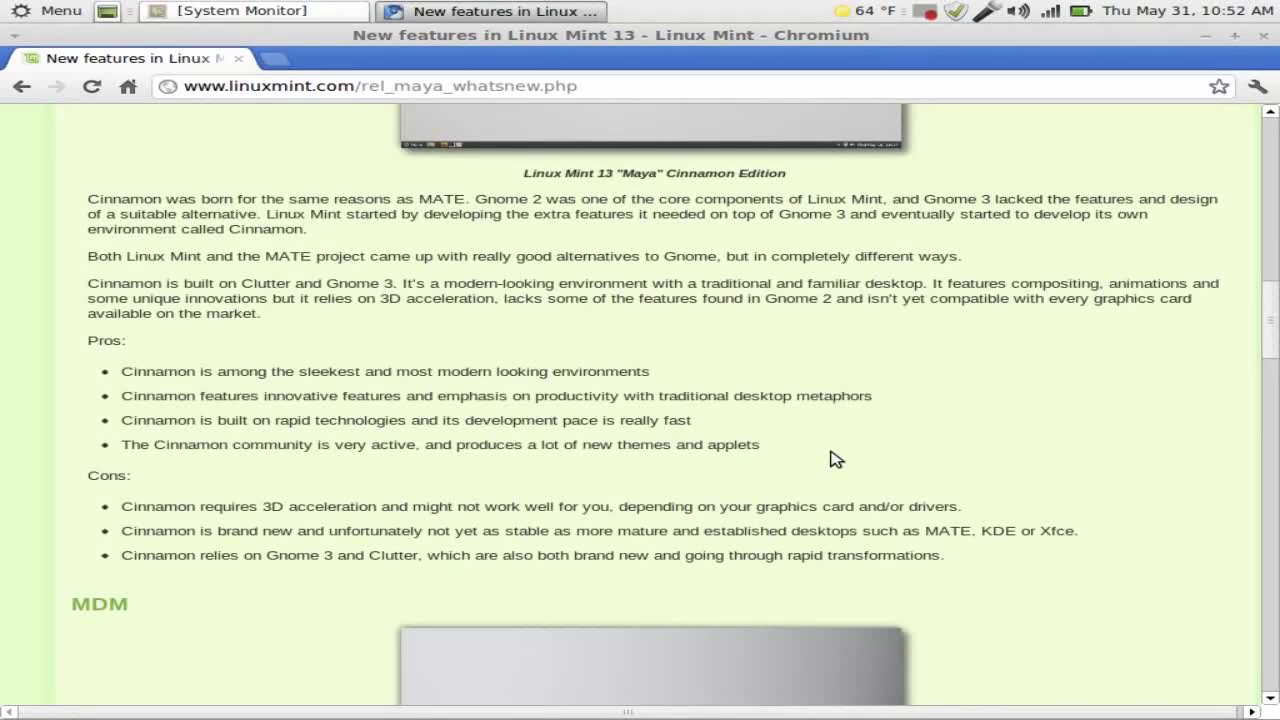
Read the MDM and Artwork improvements sections of the new features page.
scroll(836, 459, "down", 5)
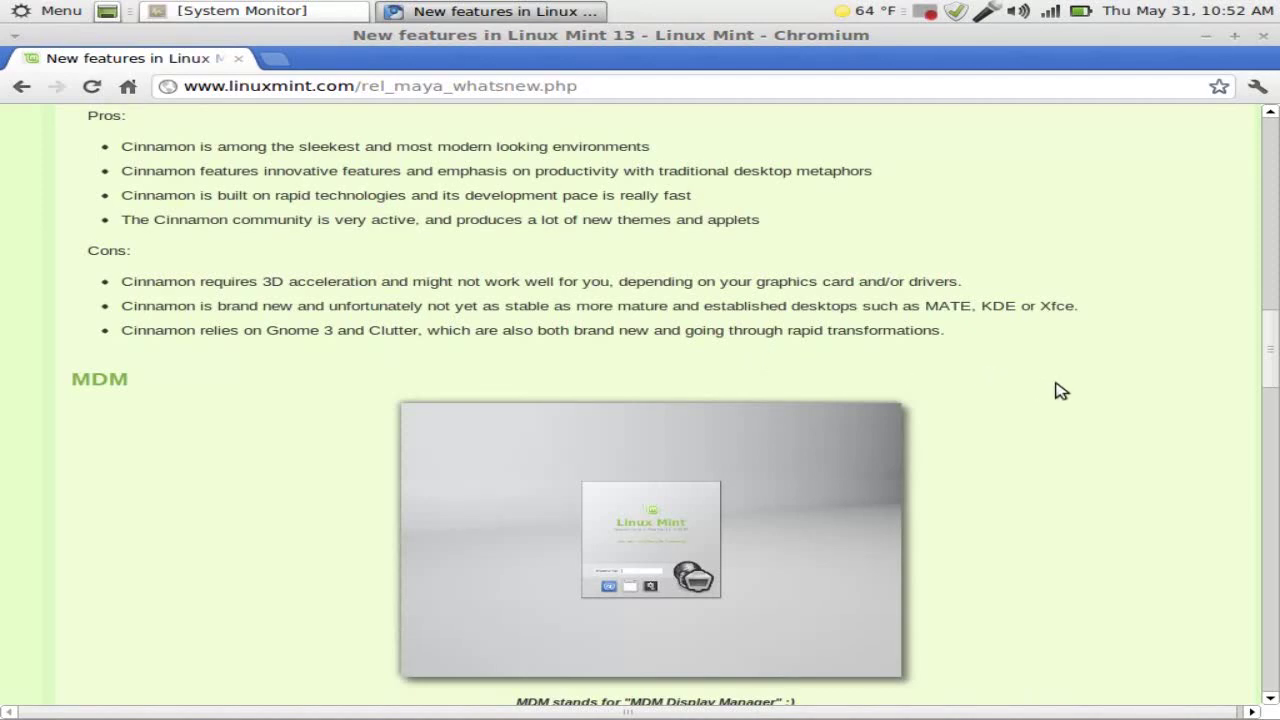
scroll(1061, 391, "down", 8)
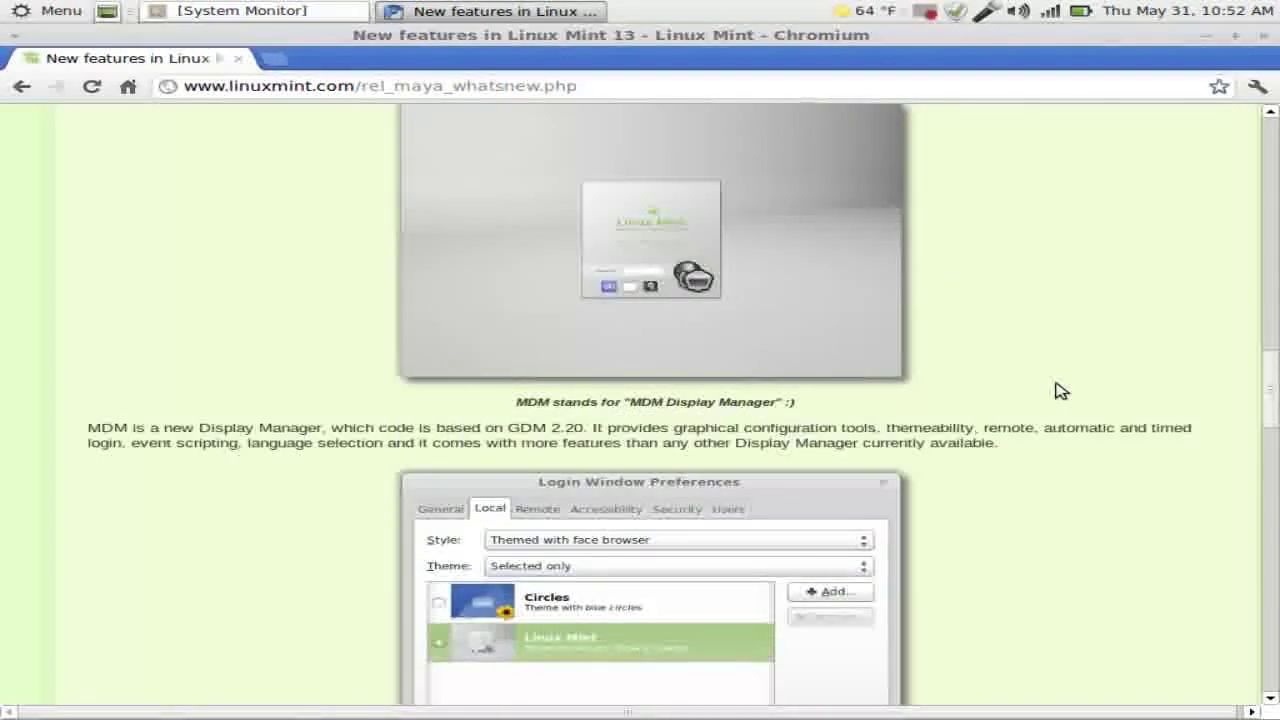
scroll(1061, 391, "up", 2)
scroll(1061, 391, "up", 2)
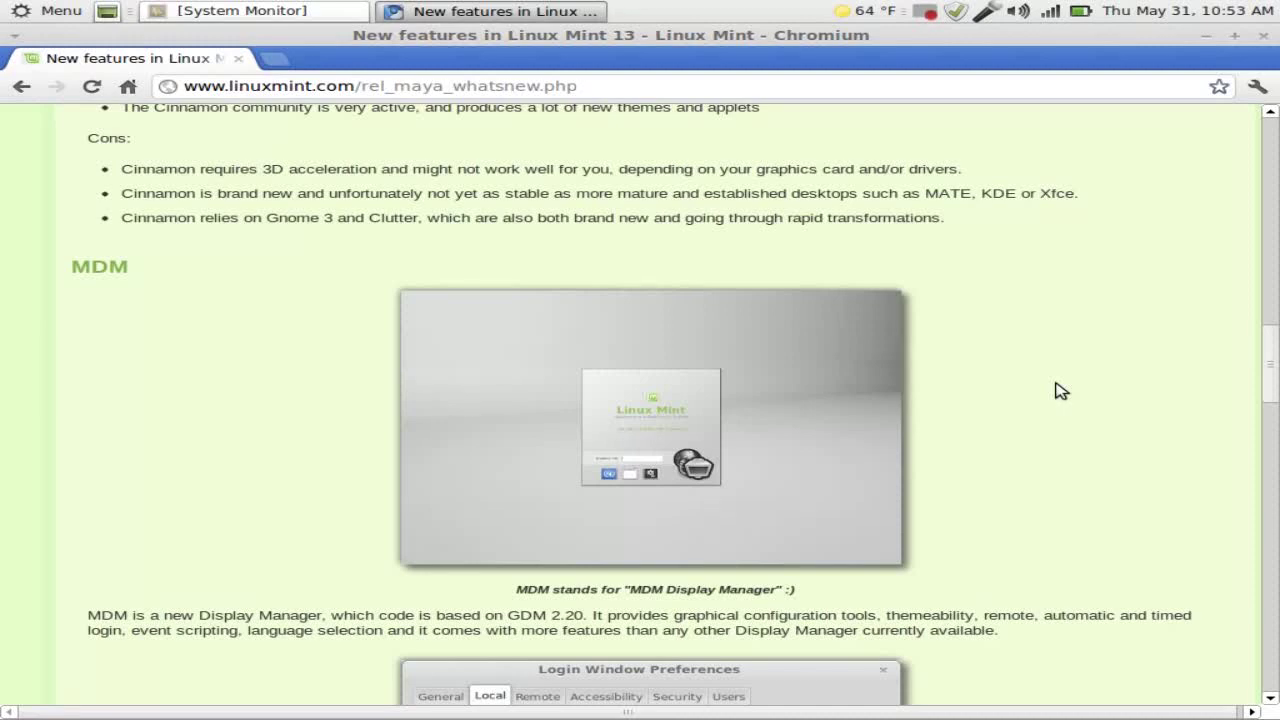
scroll(1061, 391, "down", 1)
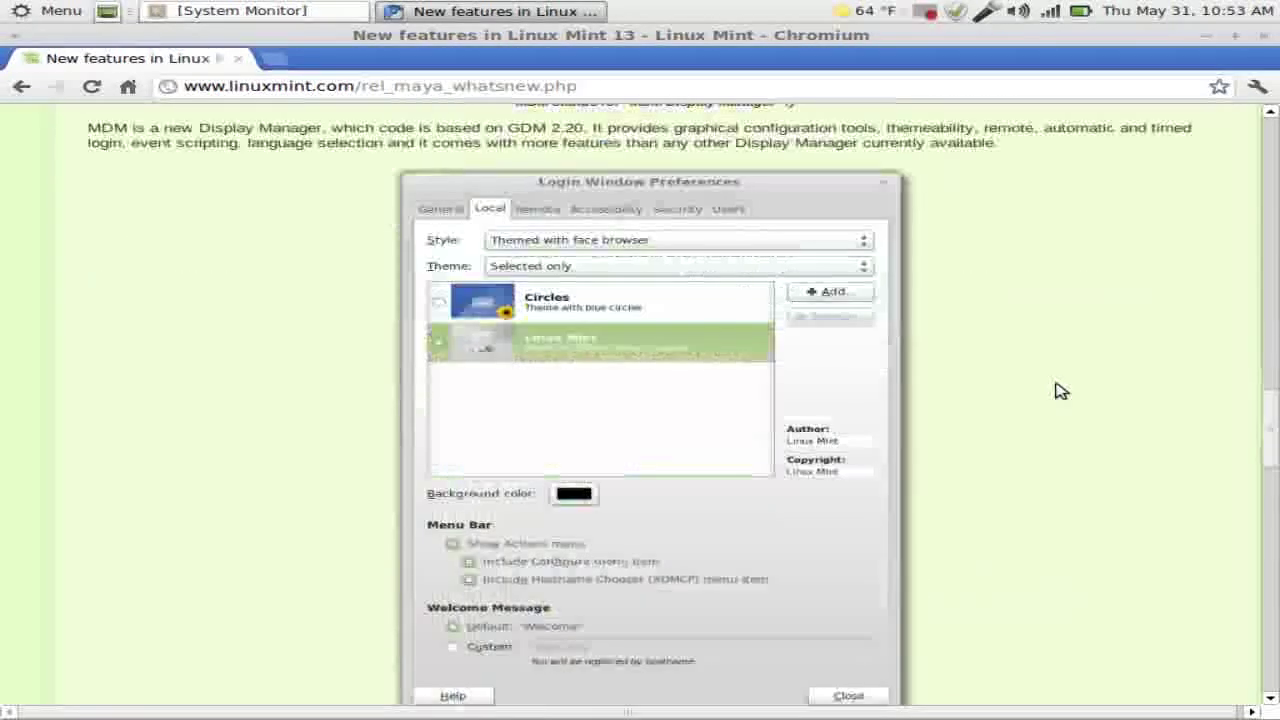
scroll(1061, 391, "down", 10)
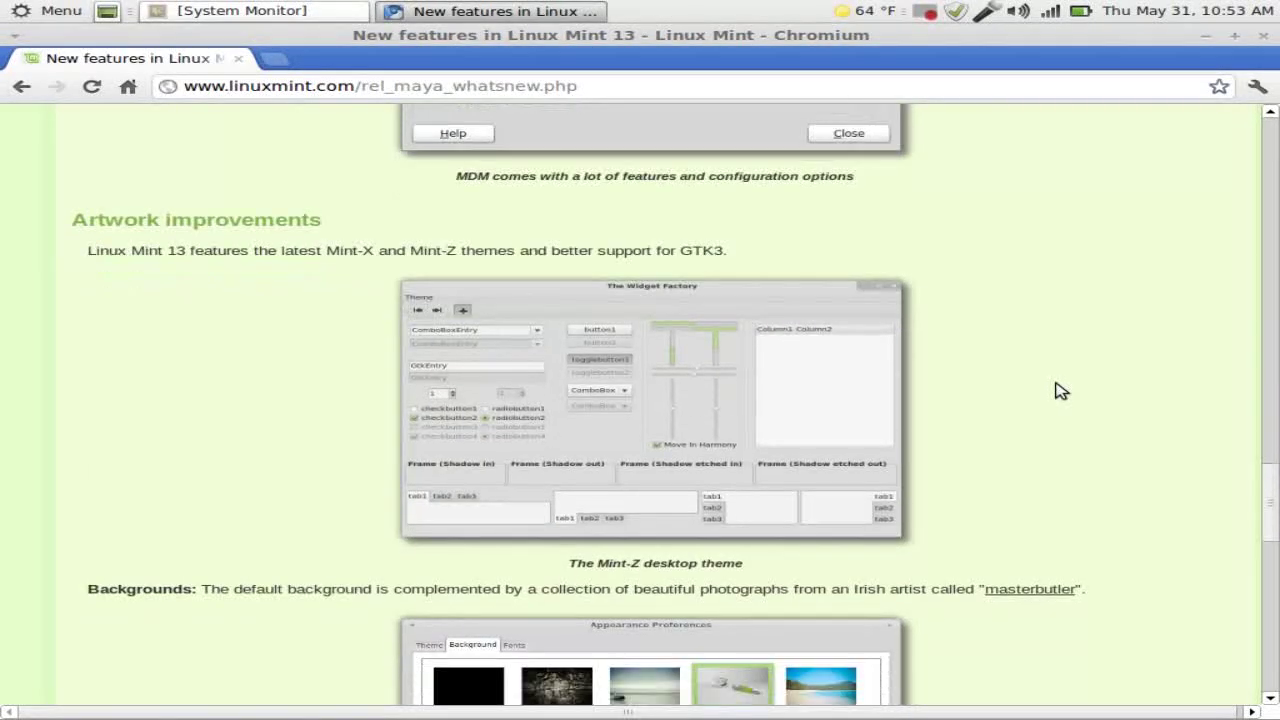
Minimize the Chromium window with the new features page and close it from its taskbar entry.
left_click(1206, 36)
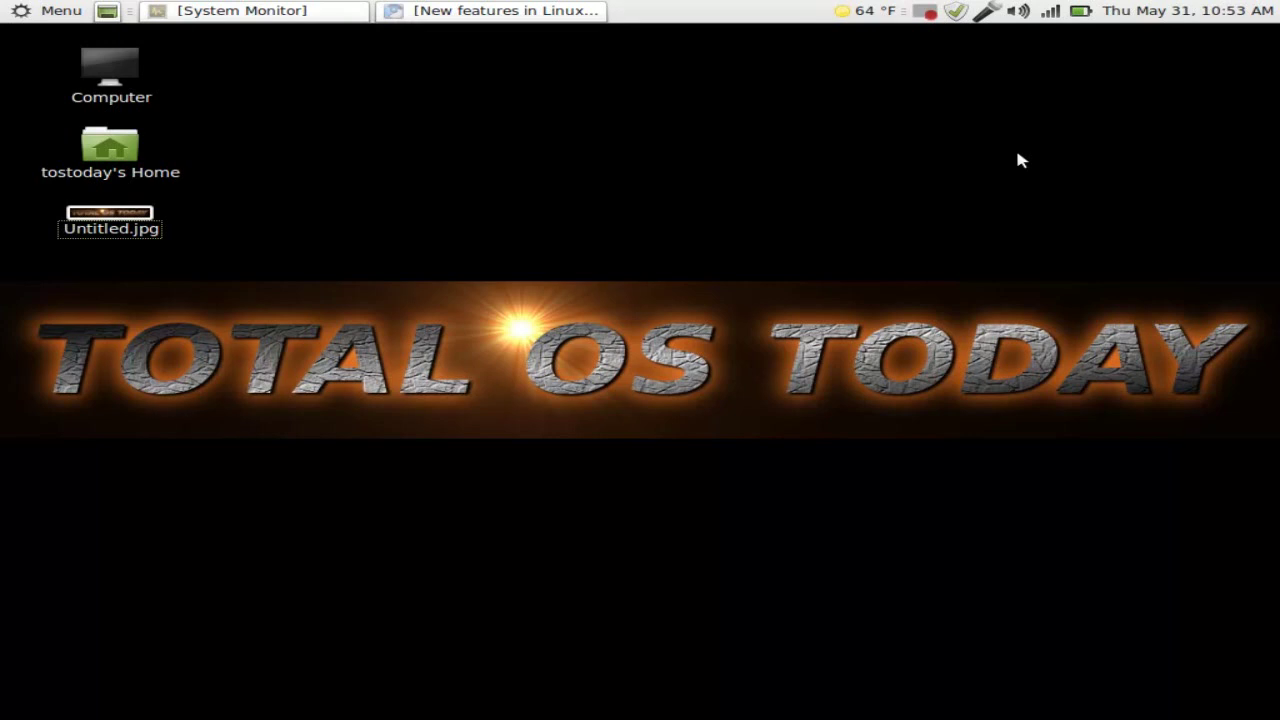
right_click(766, 19)
left_click(781, 26)
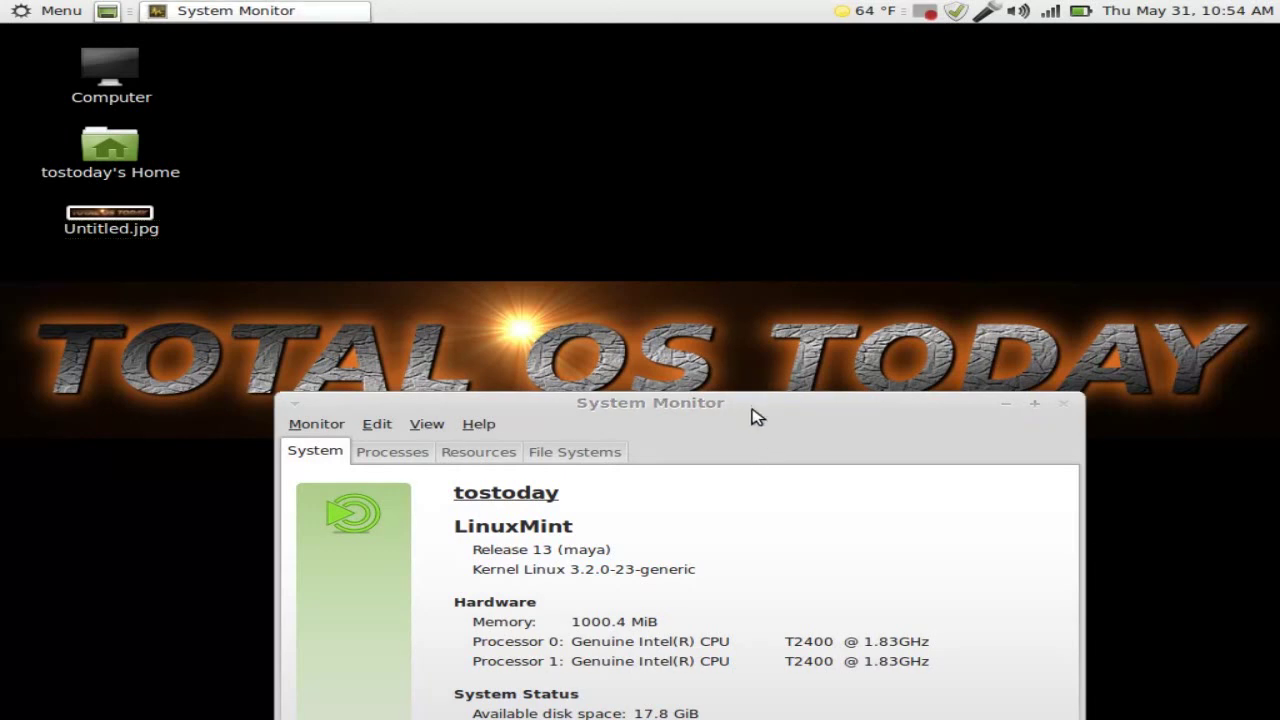
Examine the running processes and resource usage histories in System Monitor and close it.
left_click_drag(751, 409, 767, 306)
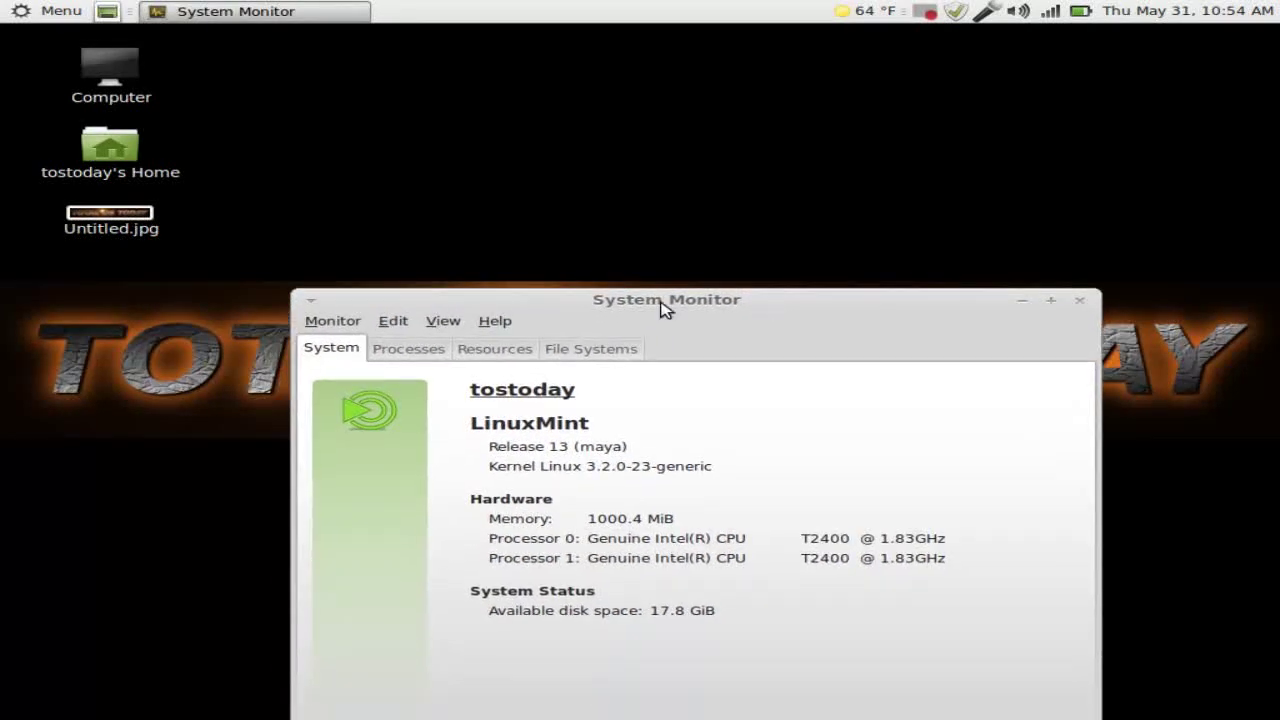
left_click(420, 349)
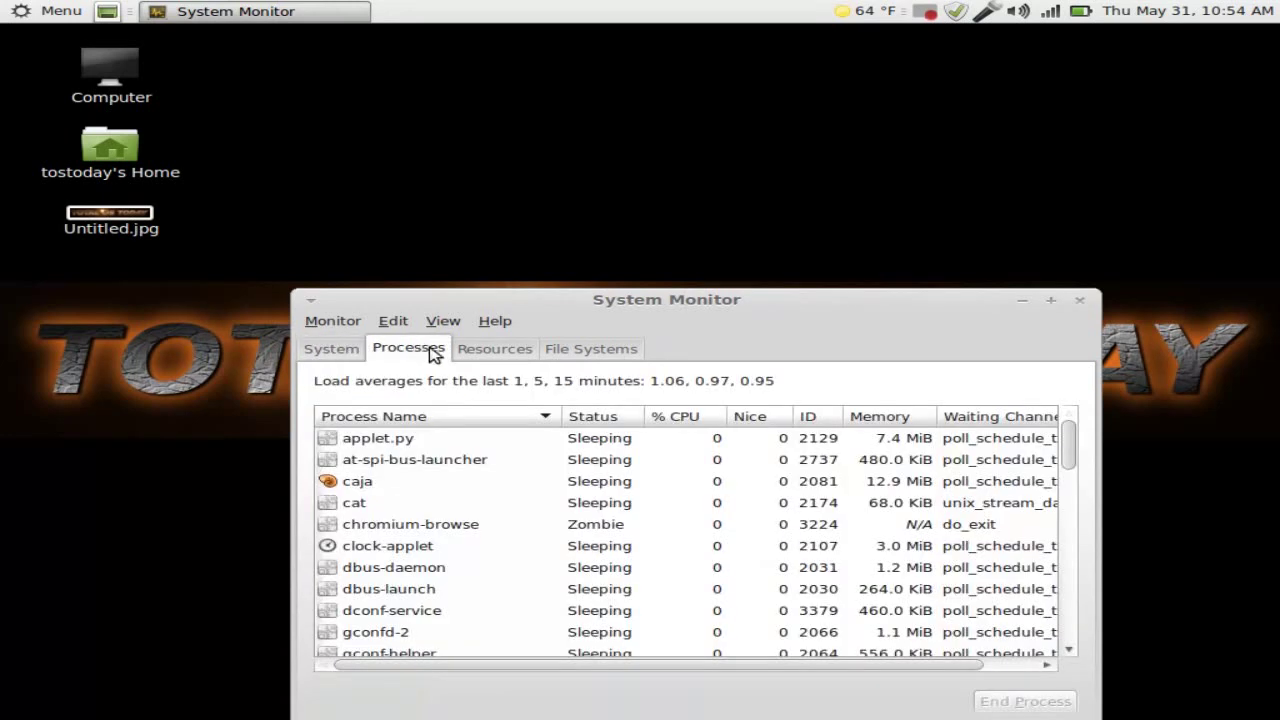
left_click(480, 349)
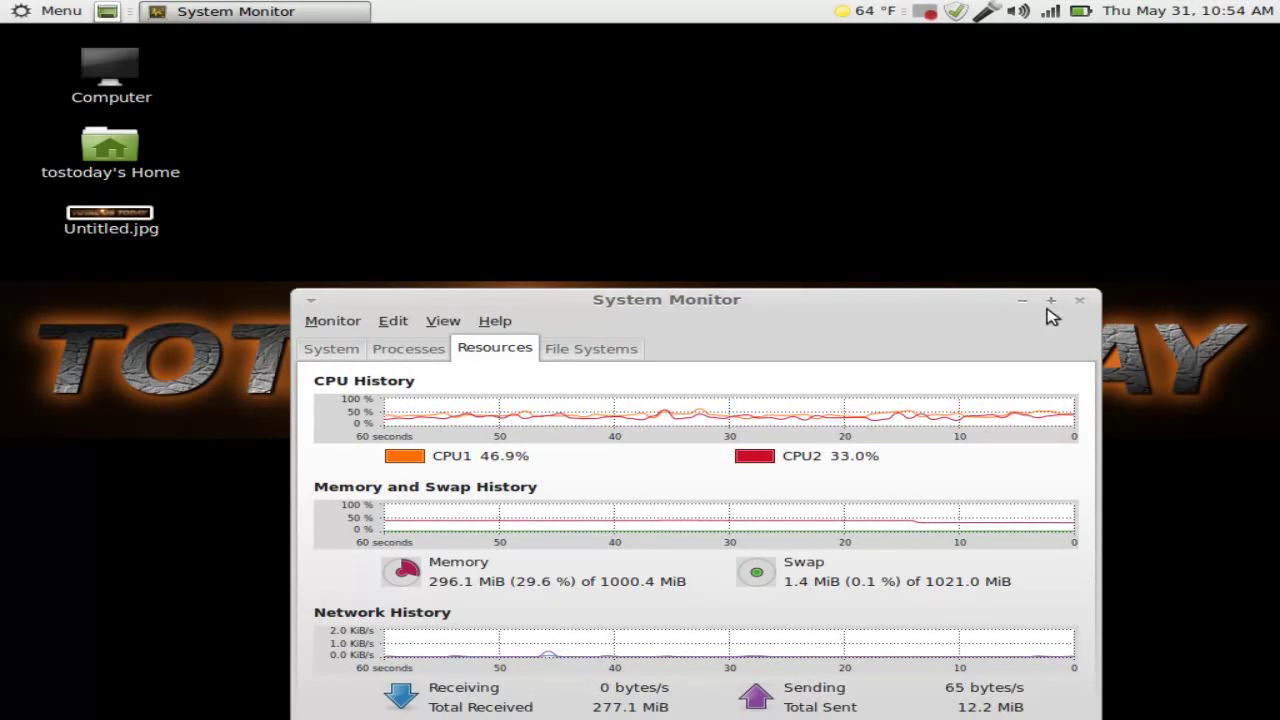
left_click(1079, 300)
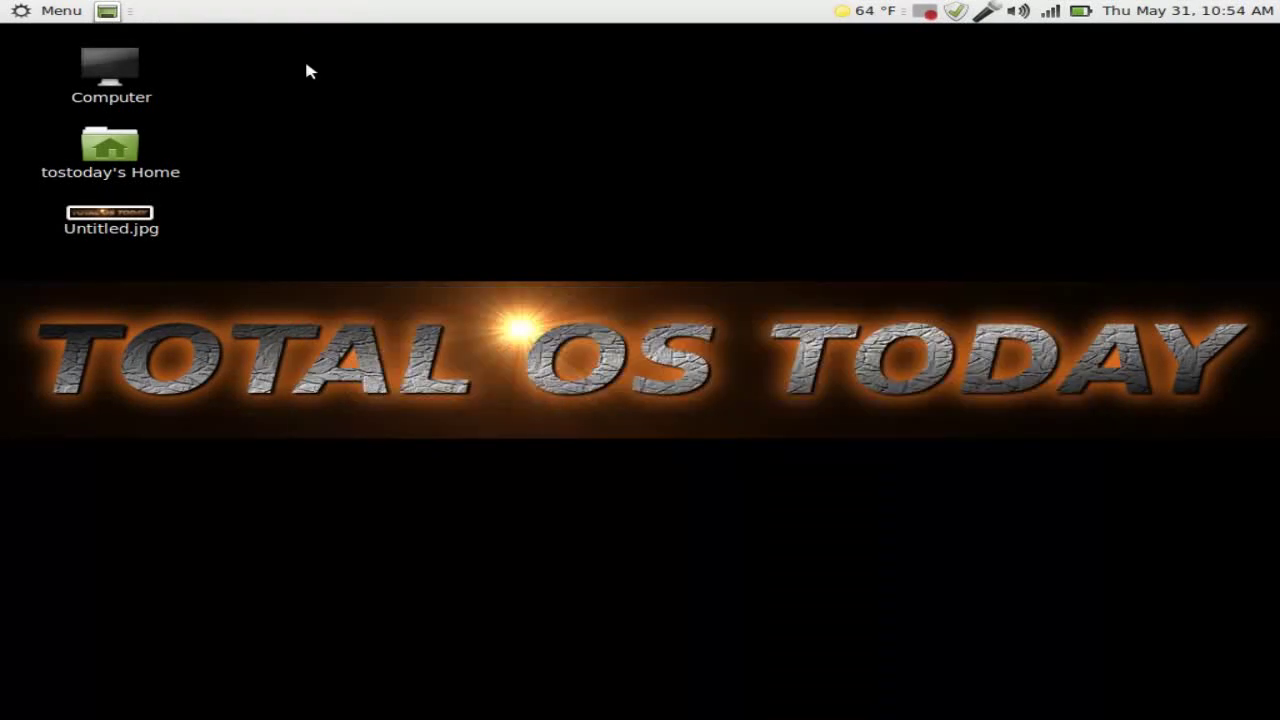
Open the Mint menu and view its favorites before returning to all applications.
left_click(12, 13)
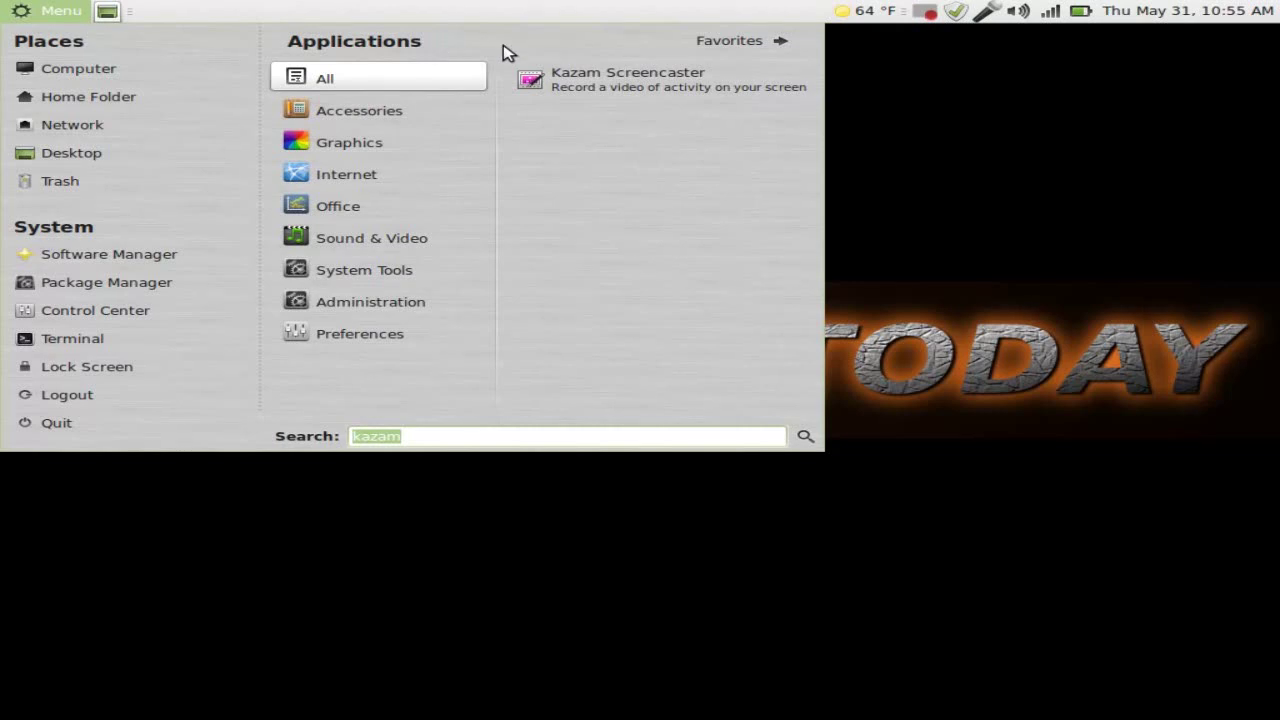
left_click(734, 55)
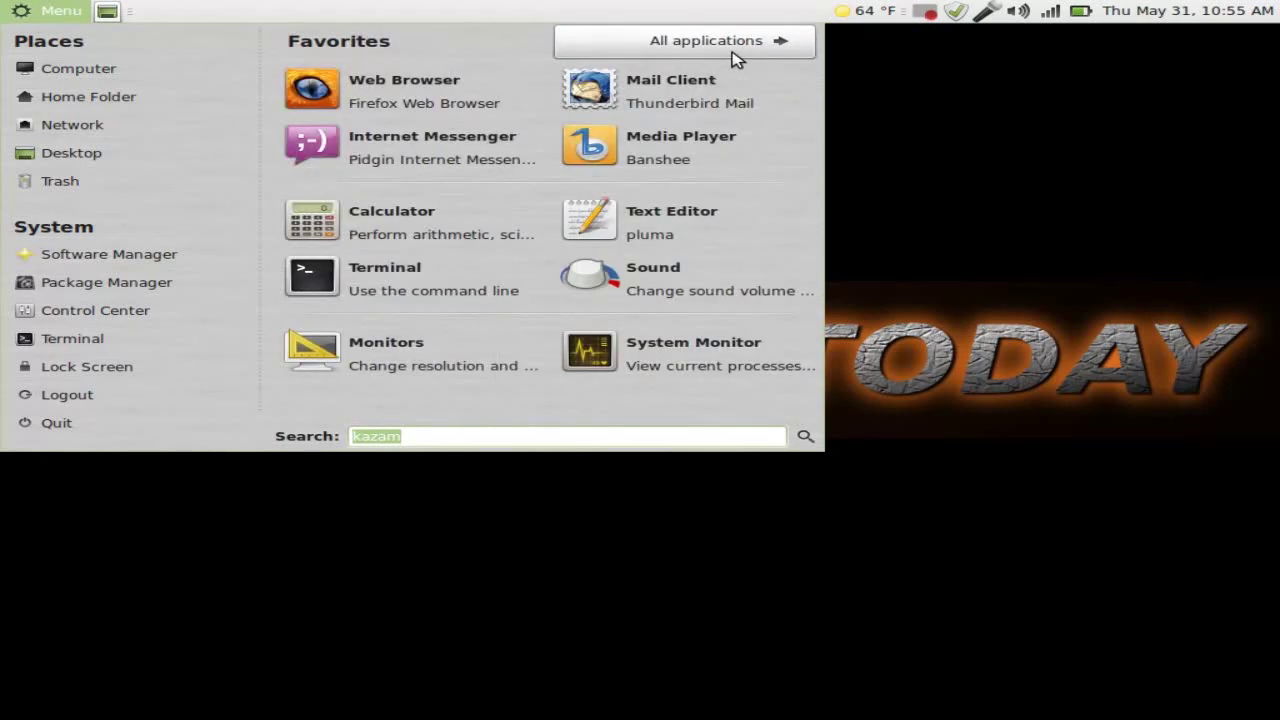
left_click(734, 55)
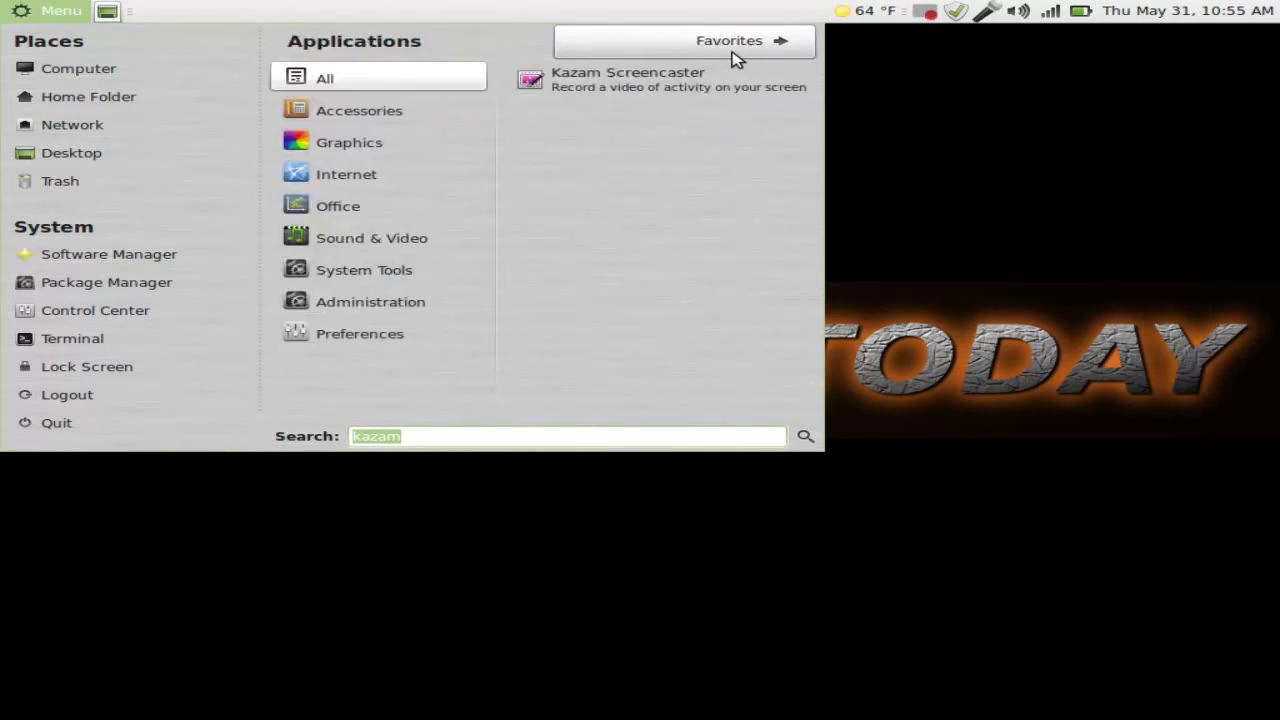
Clear the old search term in the Mint menu and search the applications for "screen".
left_click(467, 437)
key("BackSpace")
key("BackSpace")
key("BackSpace")
key("BackSpace")
key("BackSpace")
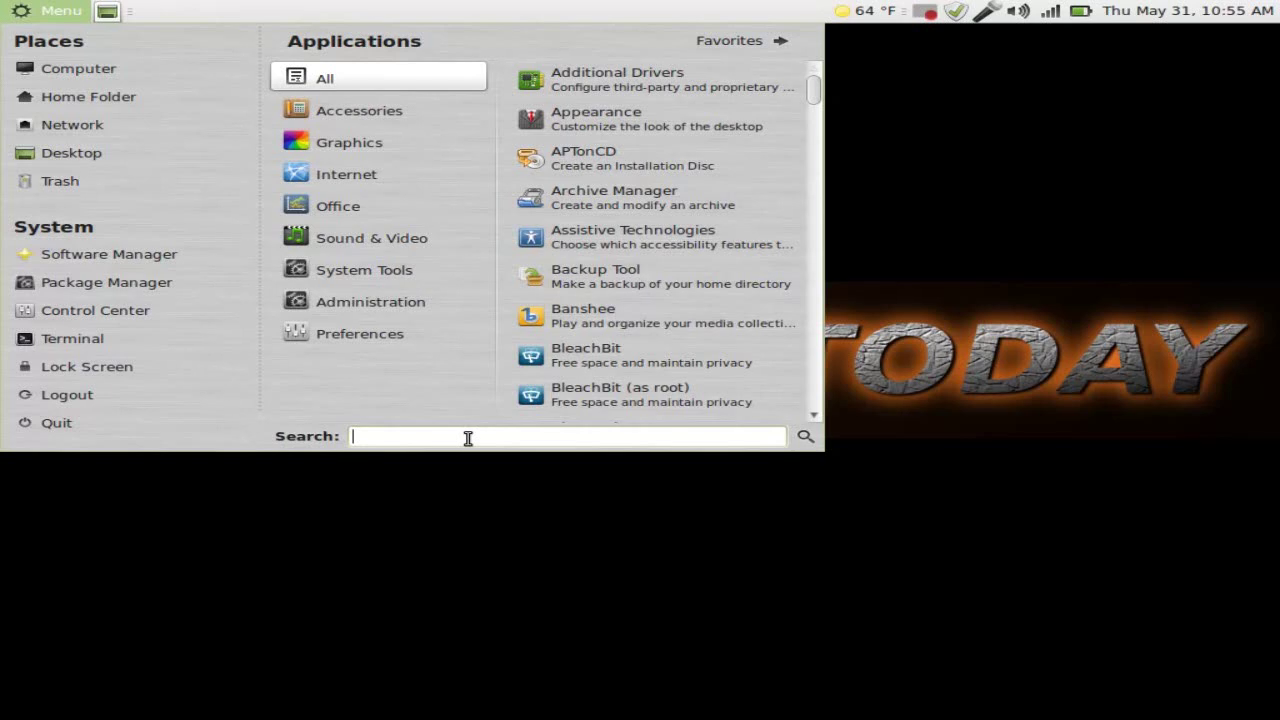
type("screen")
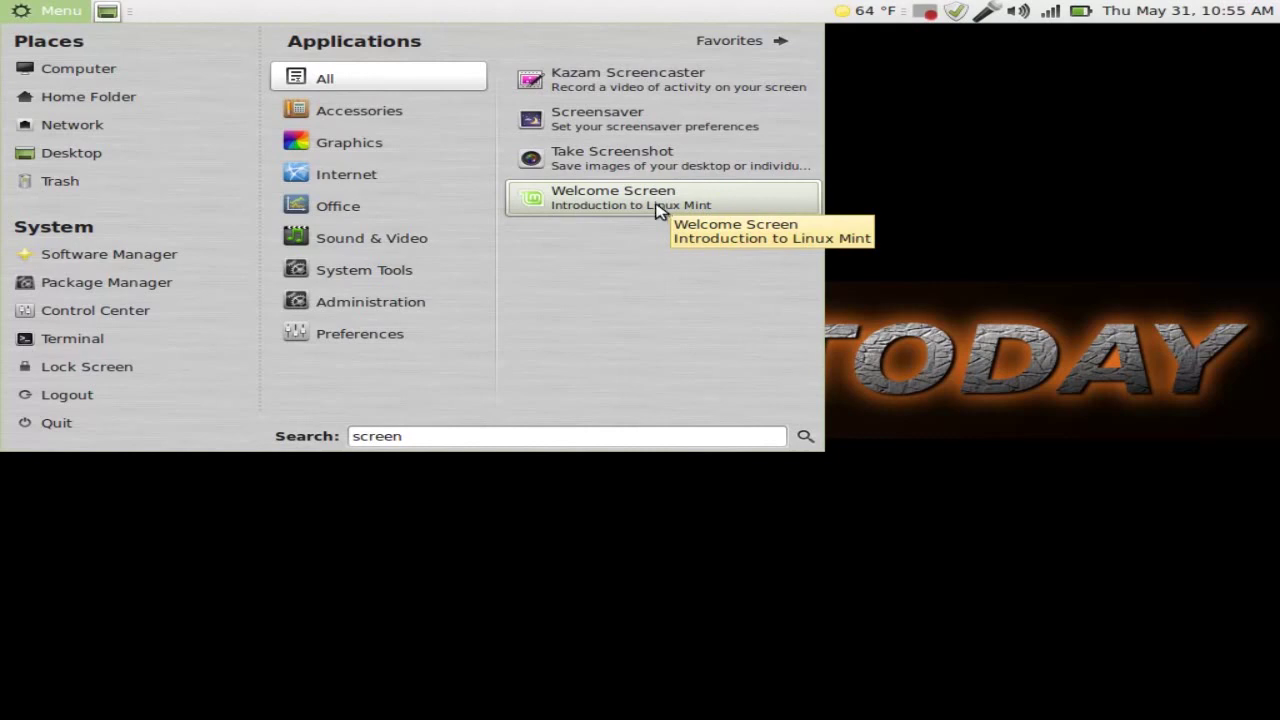
Browse the applications listed under All, Accessories, Graphics, Internet, Office and Sound & Video.
mouse_move(424, 85)
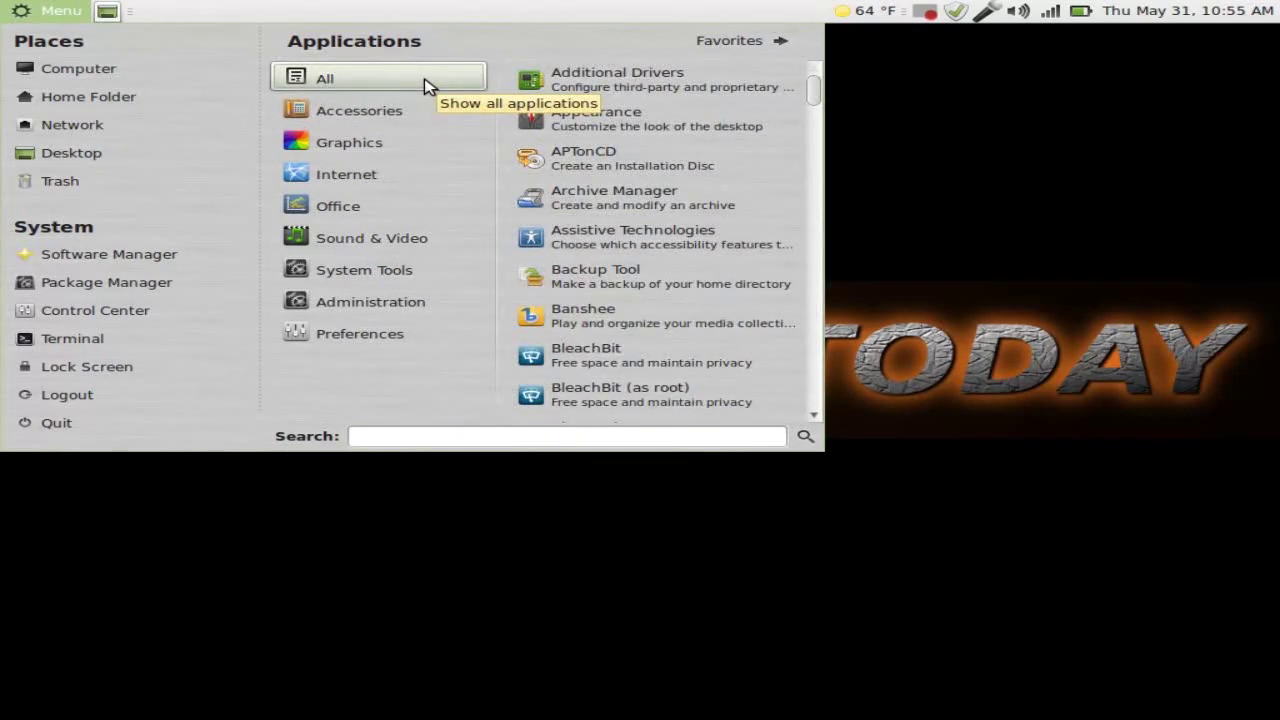
mouse_move(394, 116)
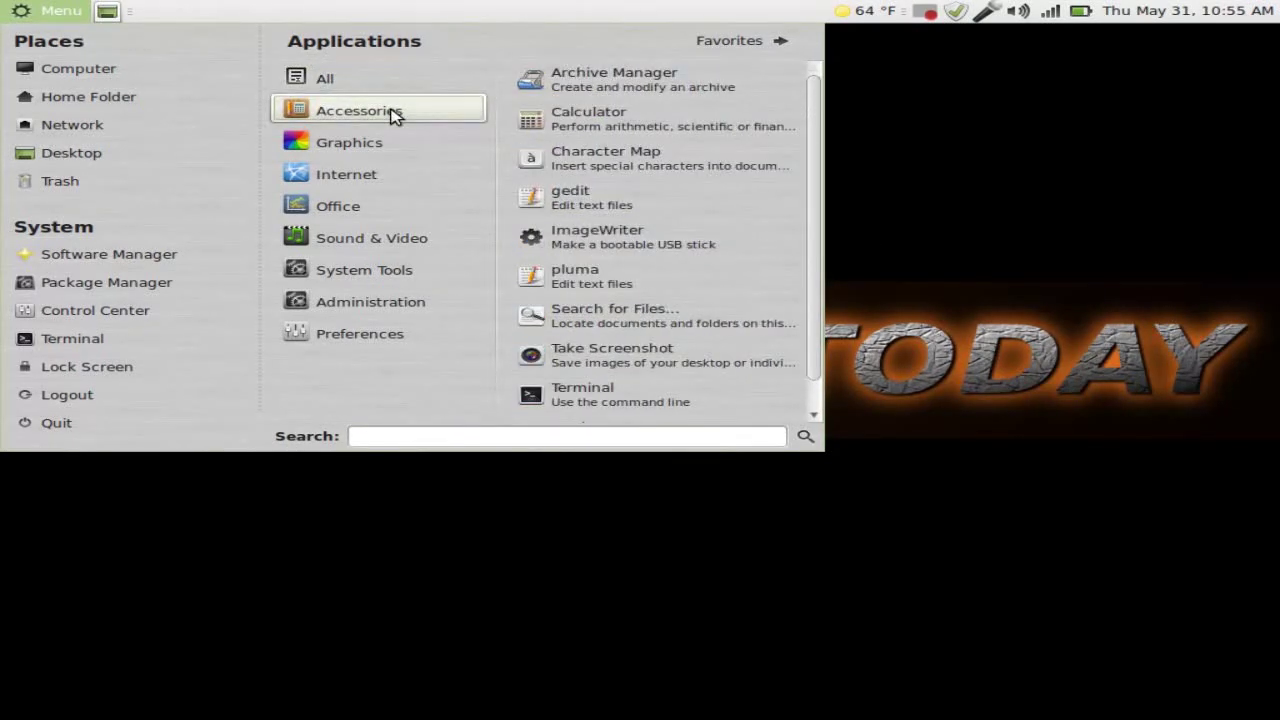
mouse_move(809, 197)
left_mouse_down()
mouse_move(815, 241)
mouse_move(814, 200)
left_mouse_up()
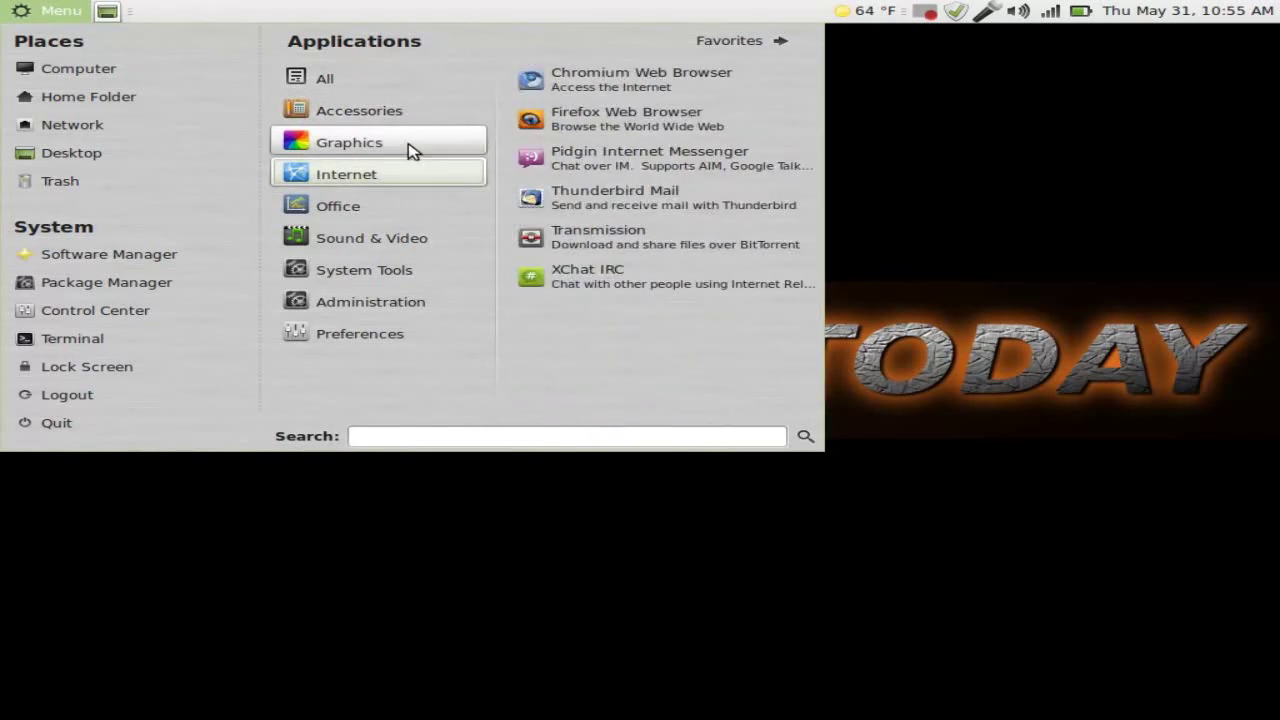
mouse_move(410, 145)
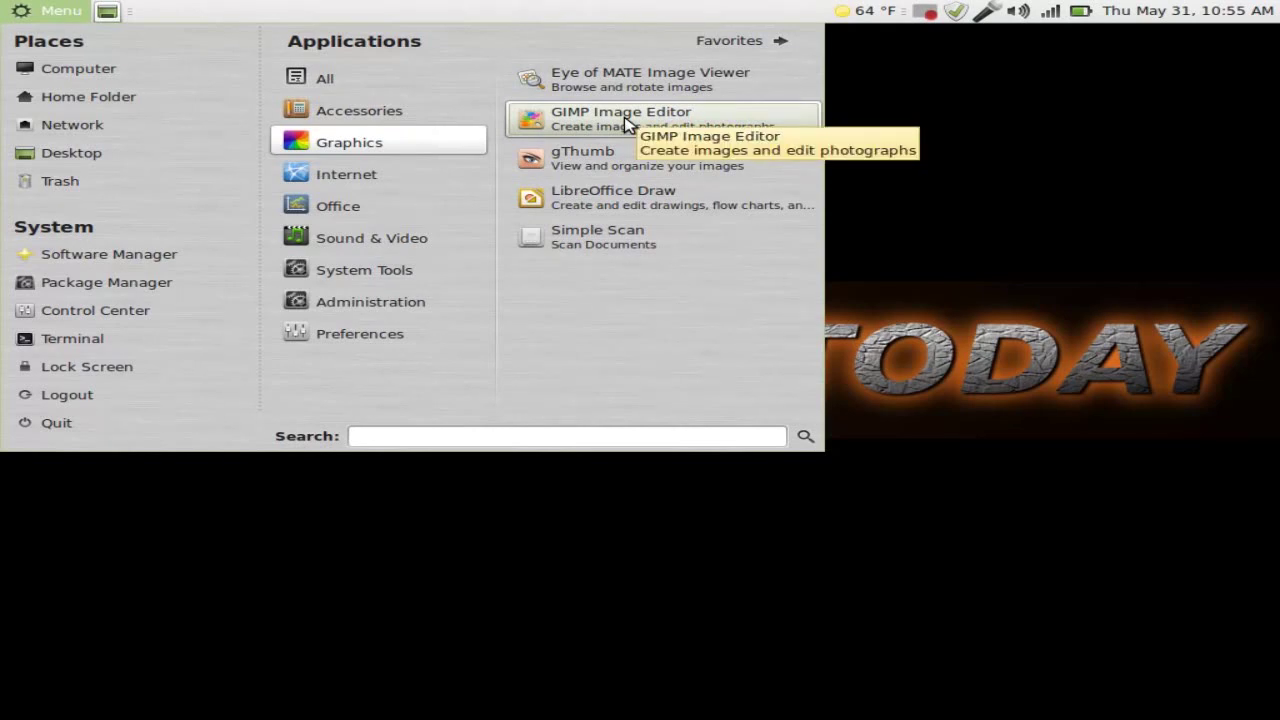
mouse_move(440, 168)
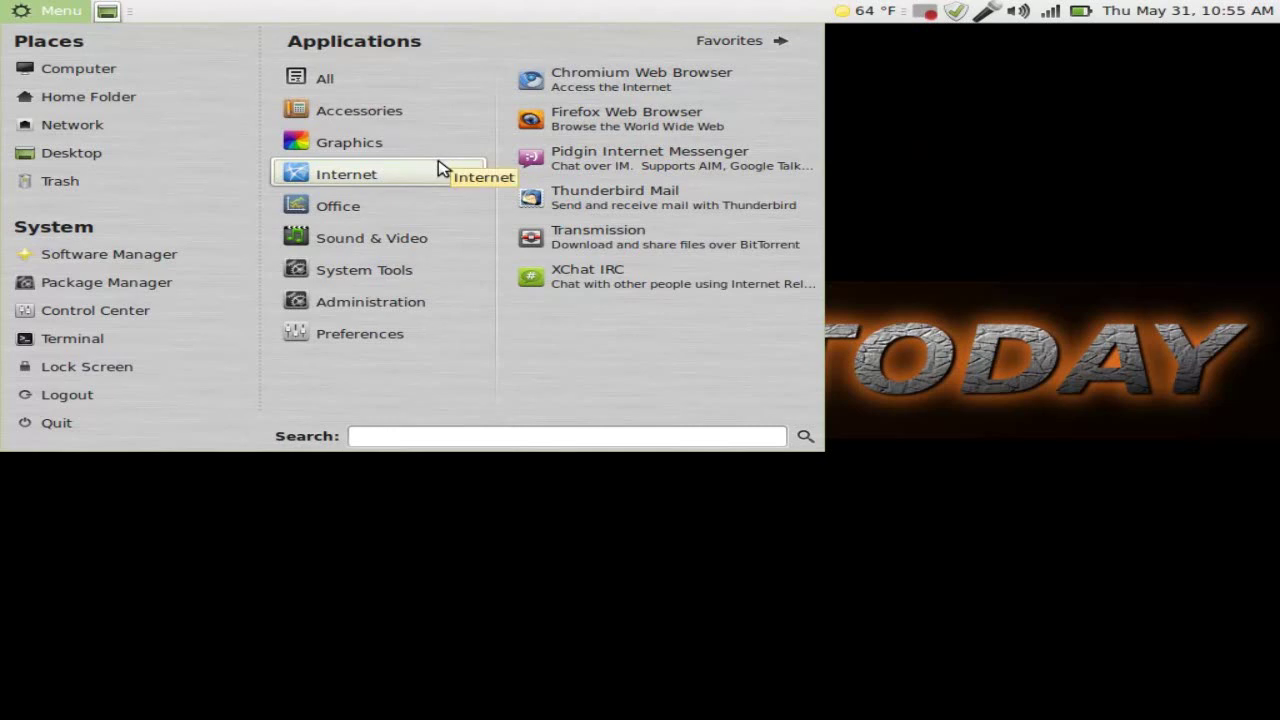
mouse_move(418, 200)
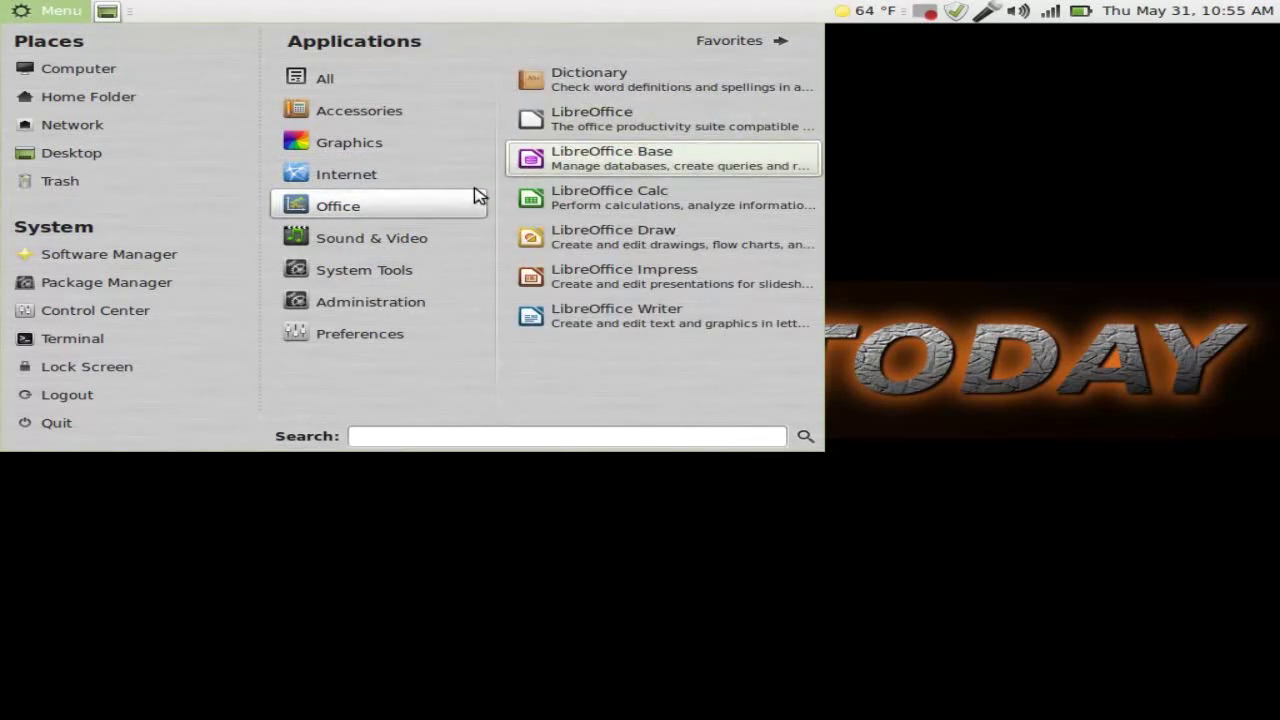
mouse_move(423, 246)
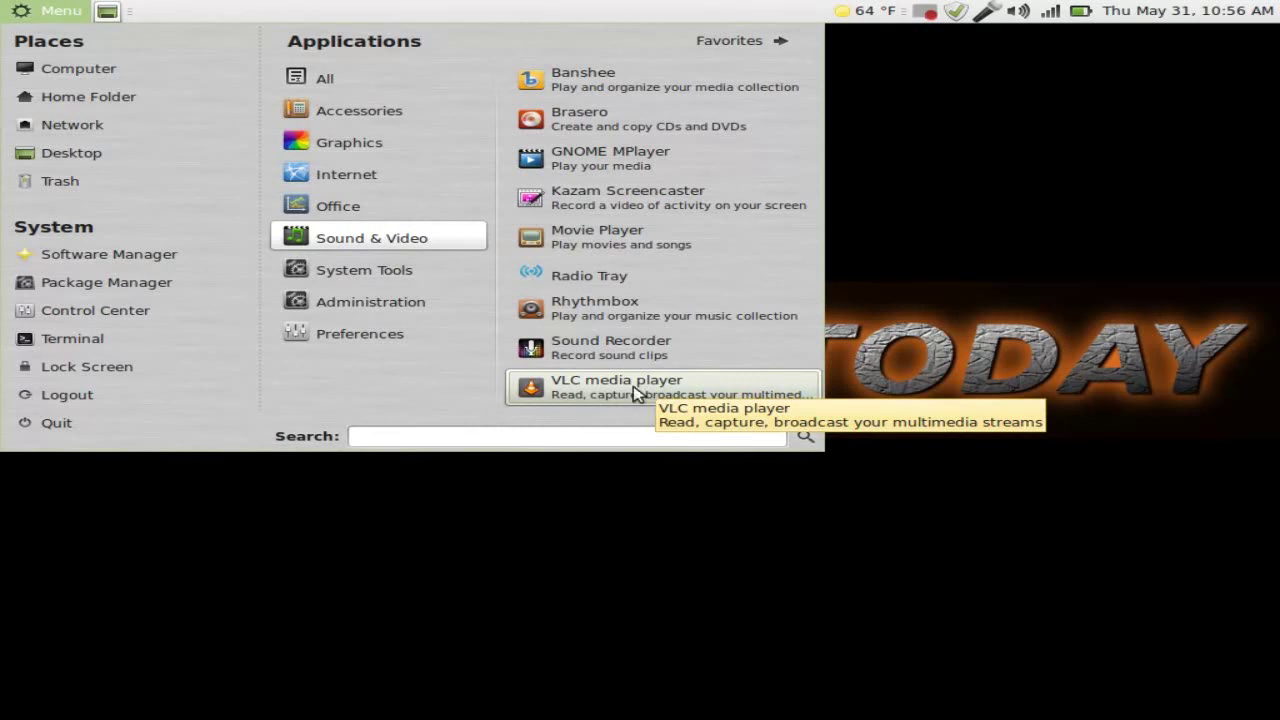
Browse the applications listed under System Tools, Administration and Preferences in the Mint menu.
mouse_move(427, 283)
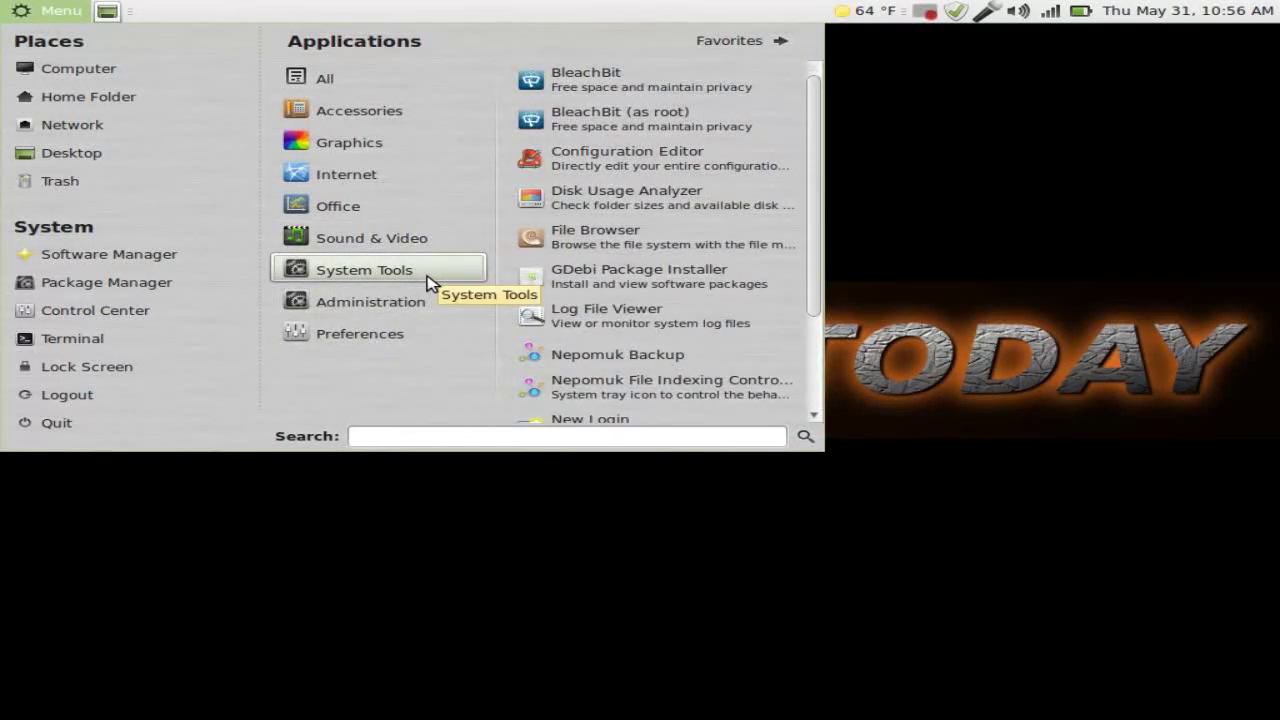
mouse_move(812, 230)
left_mouse_down()
mouse_move(808, 326)
mouse_move(800, 233)
left_mouse_up()
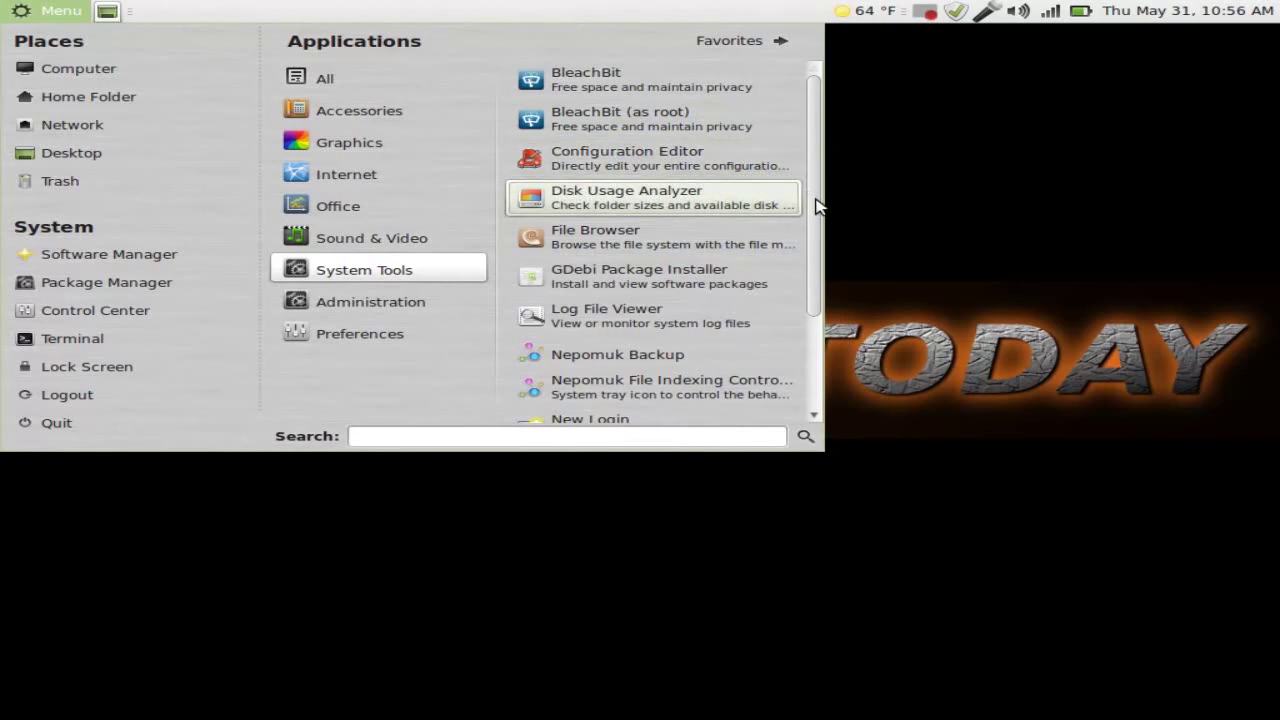
left_click_drag(816, 206, 814, 317)
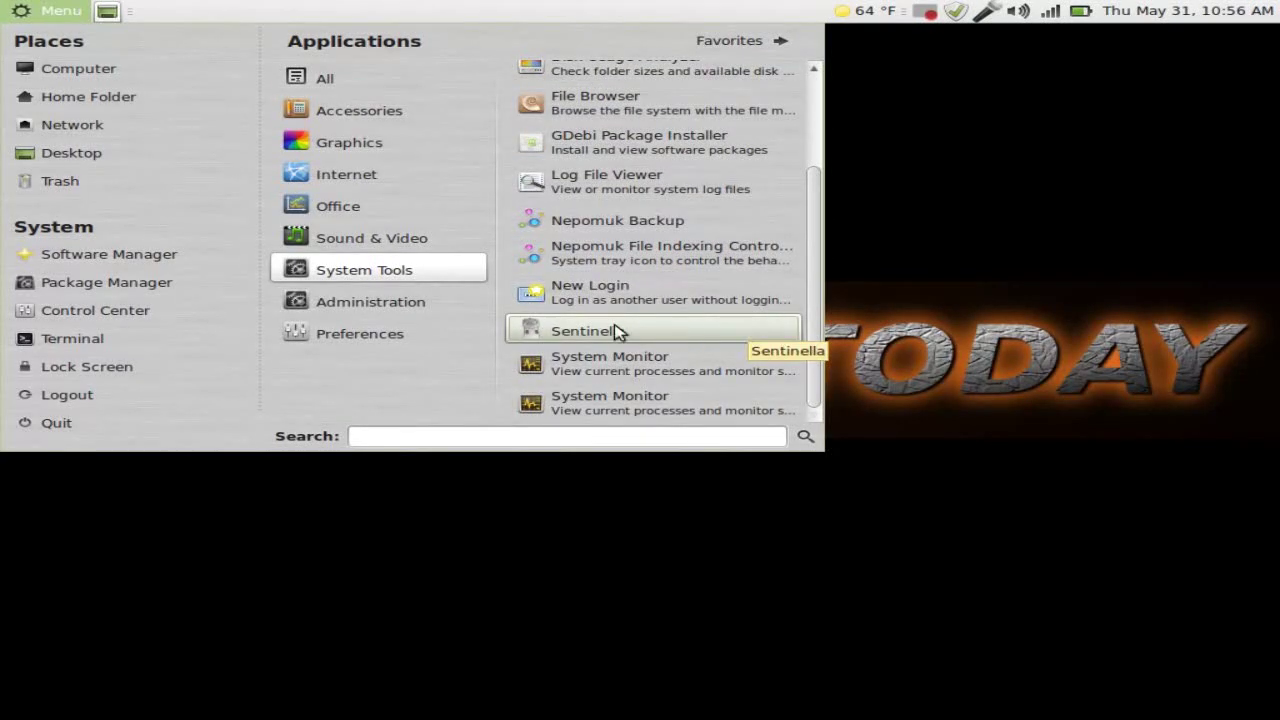
mouse_move(409, 310)
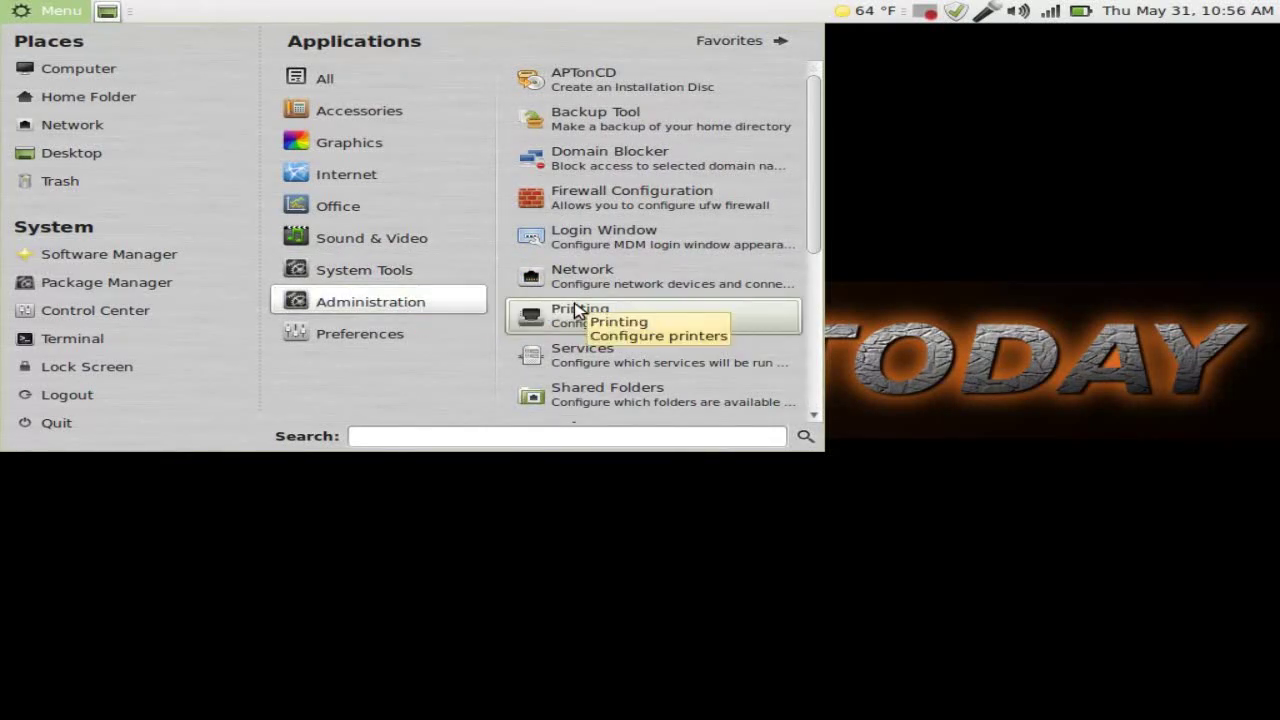
mouse_move(409, 340)
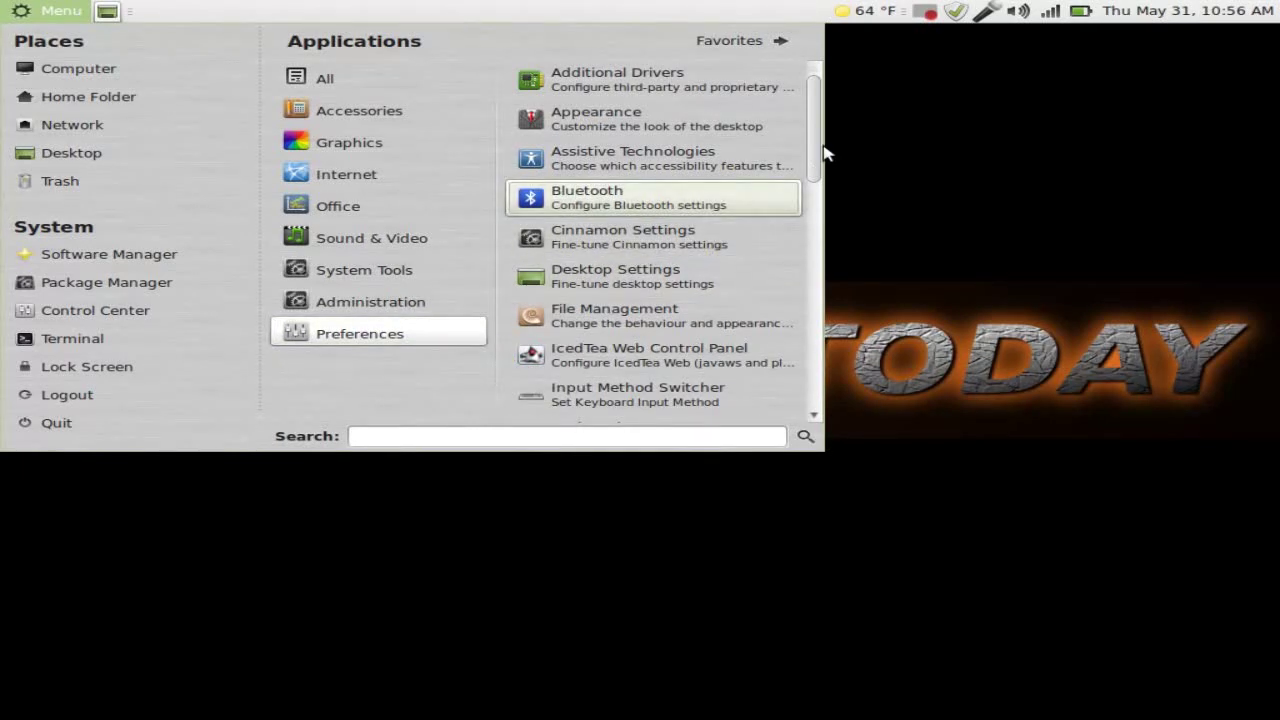
Open the Appearance preferences, look through the theme, background and font options, and close them.
left_click(729, 124)
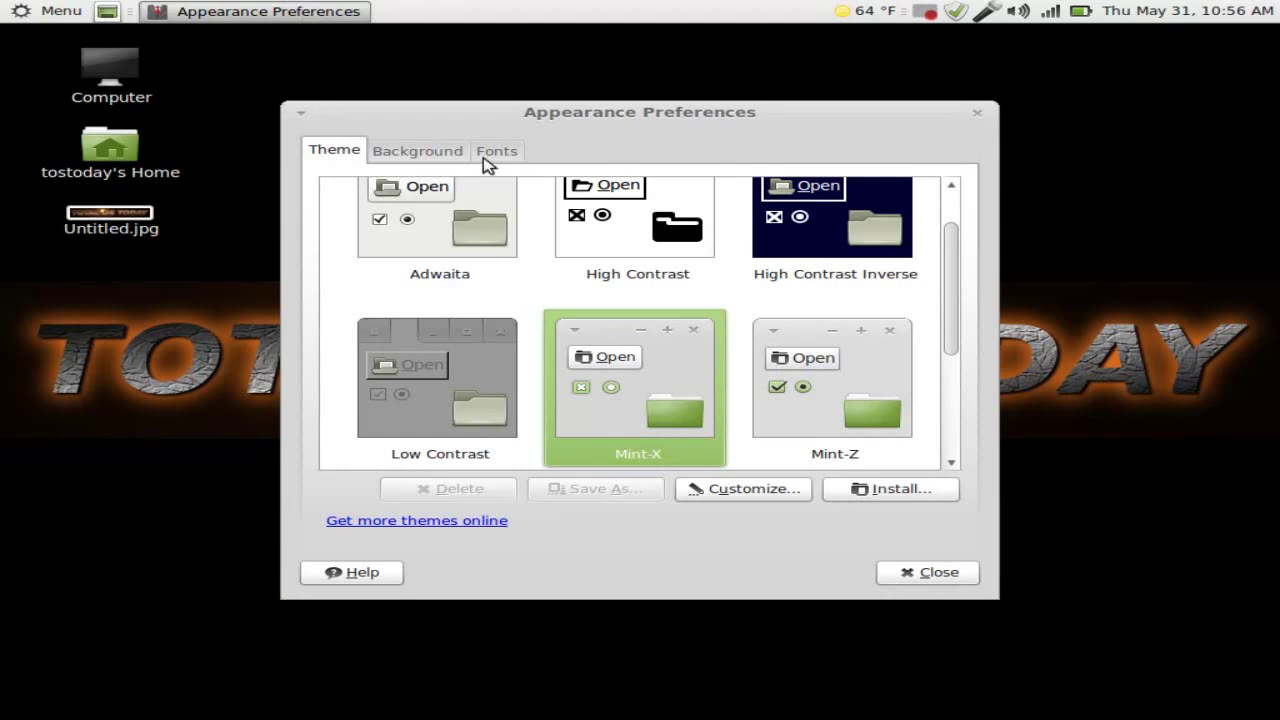
left_click(447, 162)
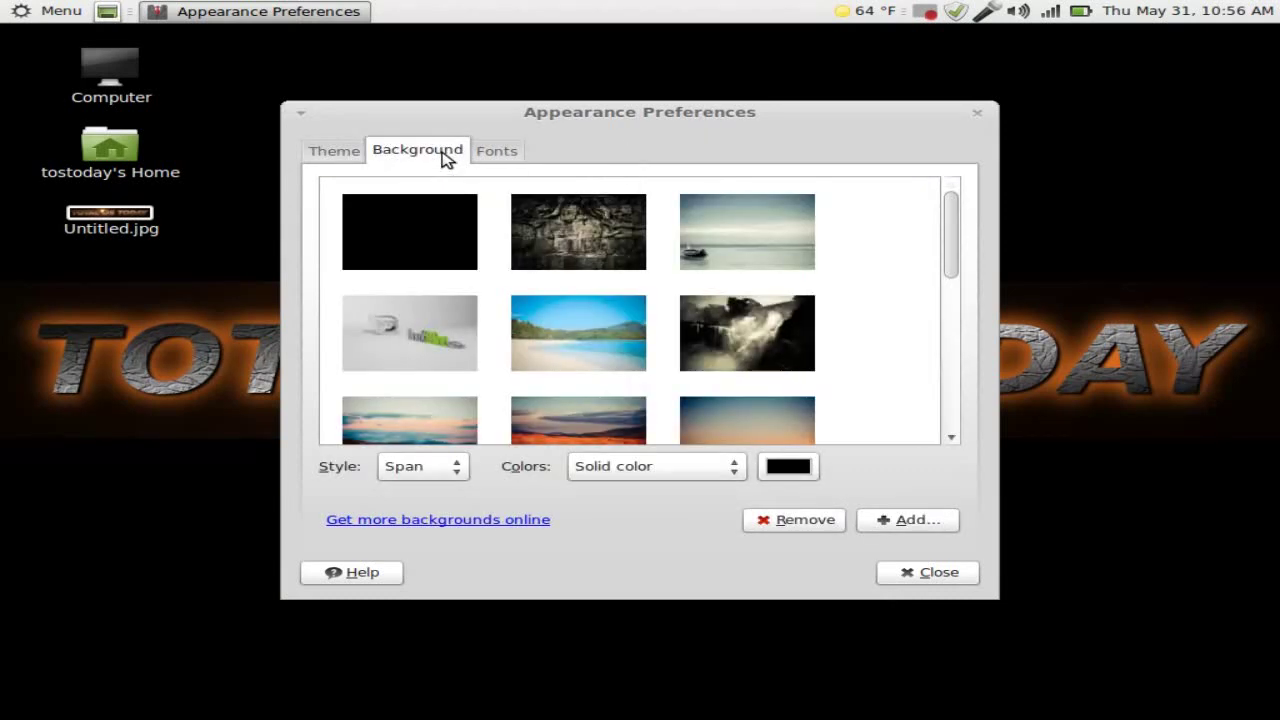
left_click(499, 153)
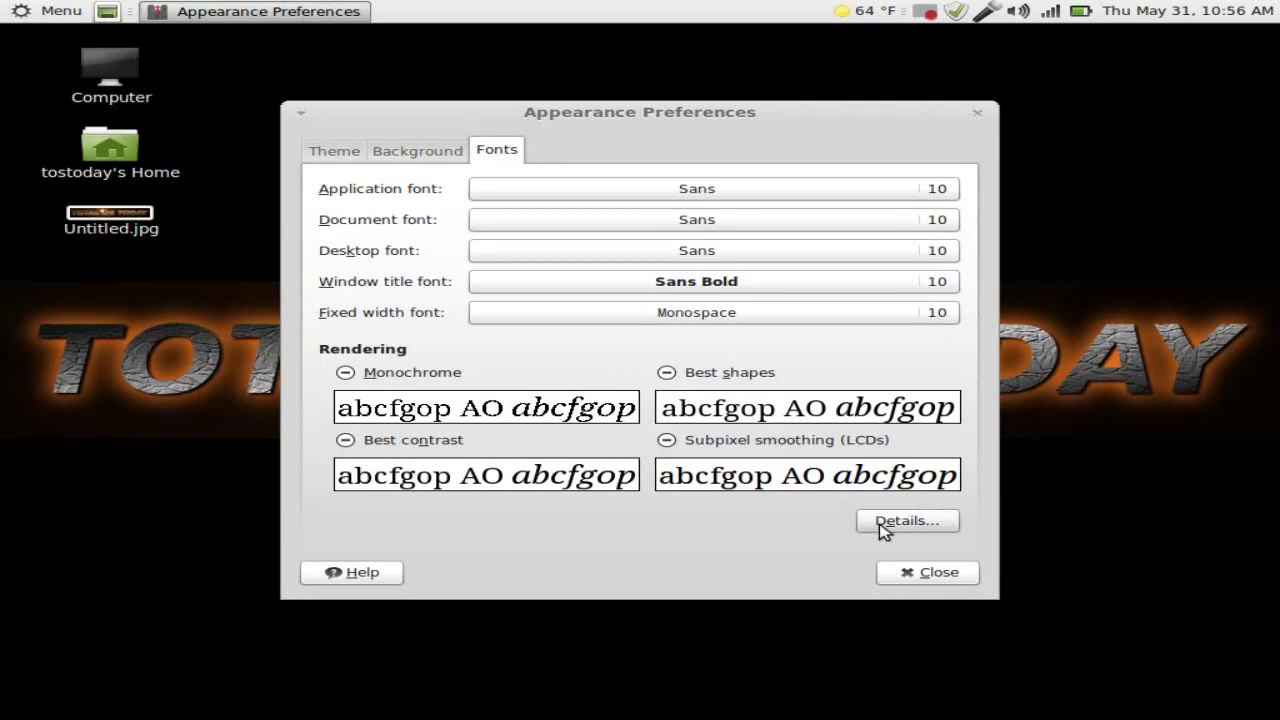
left_click(913, 573)
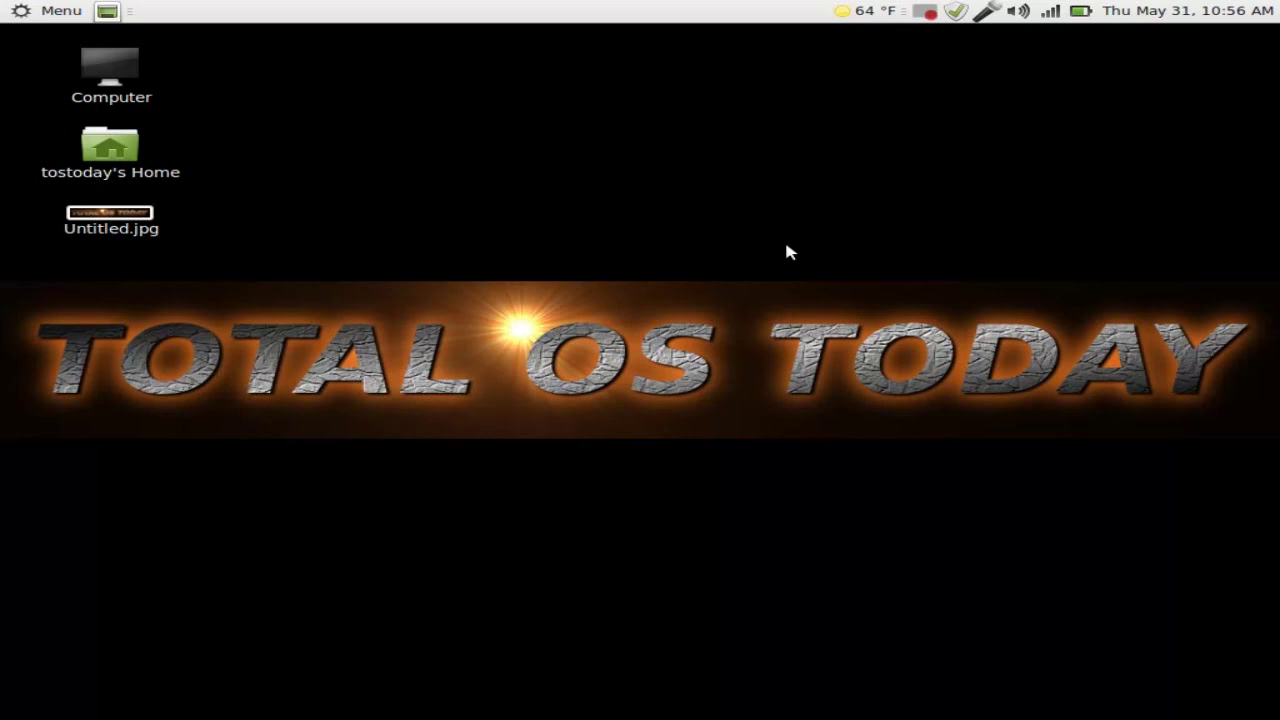
Open the desktop background settings from the desktop itself and review the font and theme options.
right_click(600, 212)
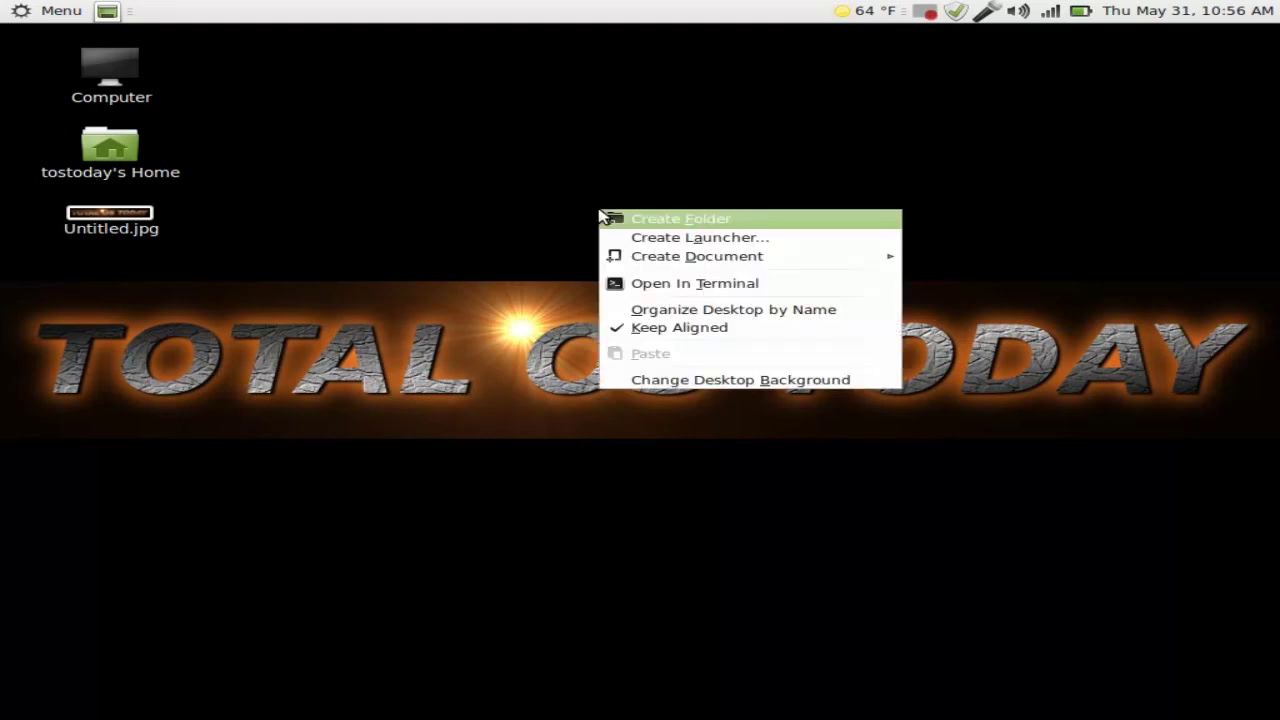
left_click(695, 380)
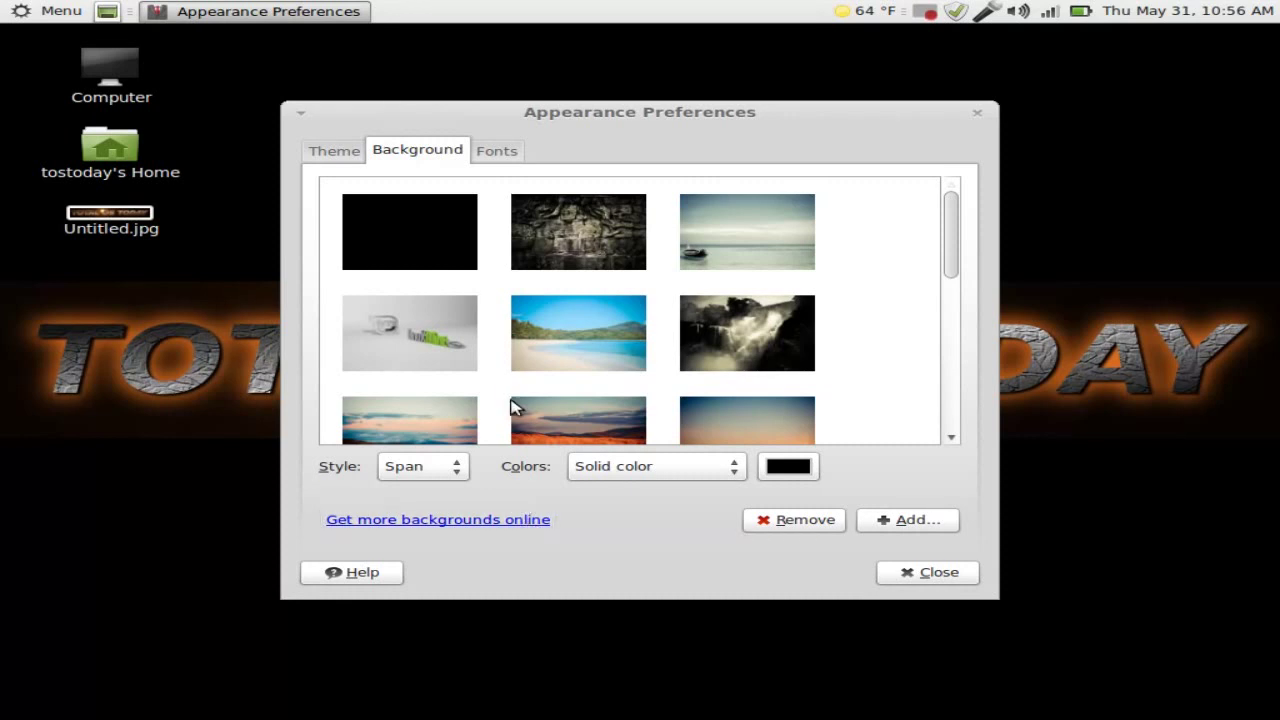
left_click(505, 156)
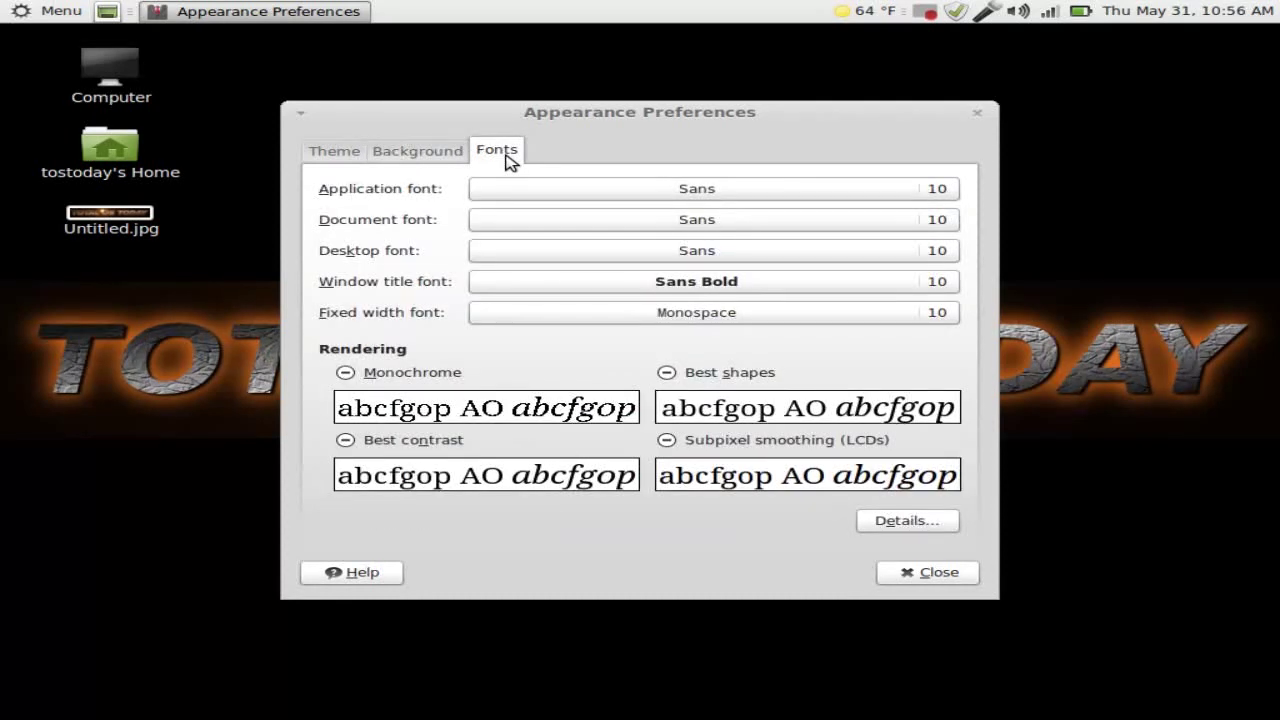
left_click(356, 156)
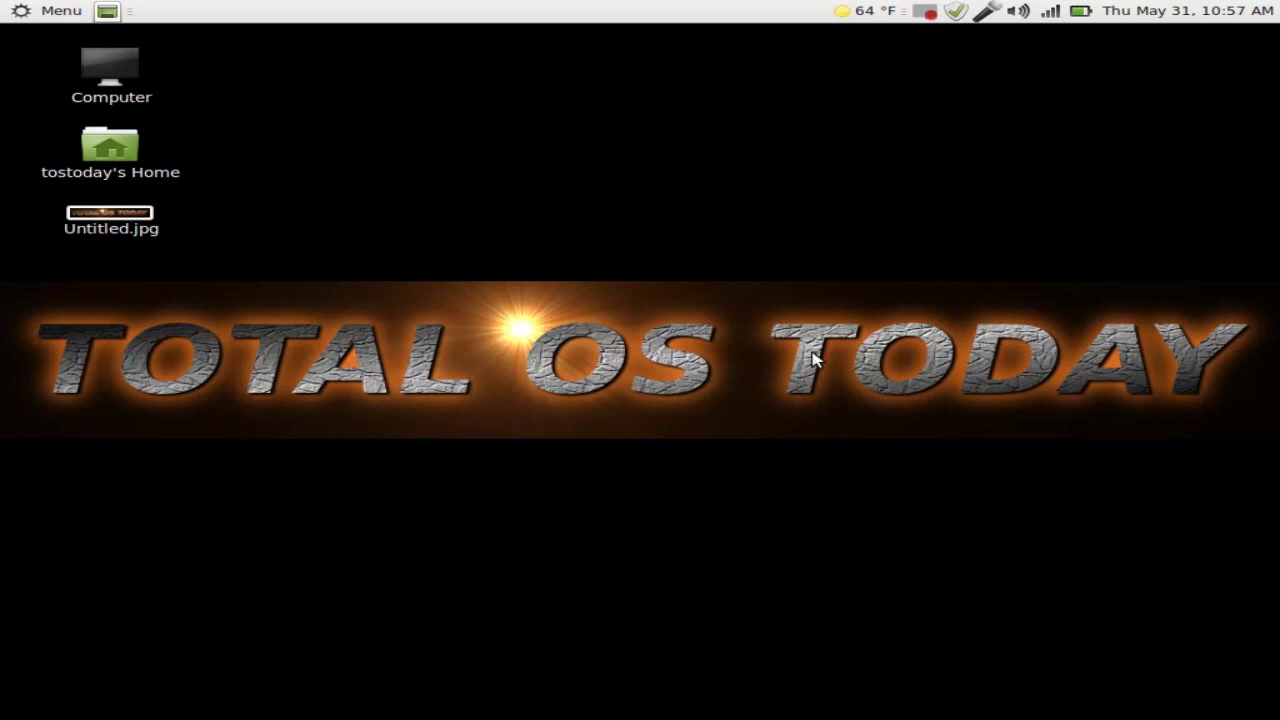
left_click(18, 10)
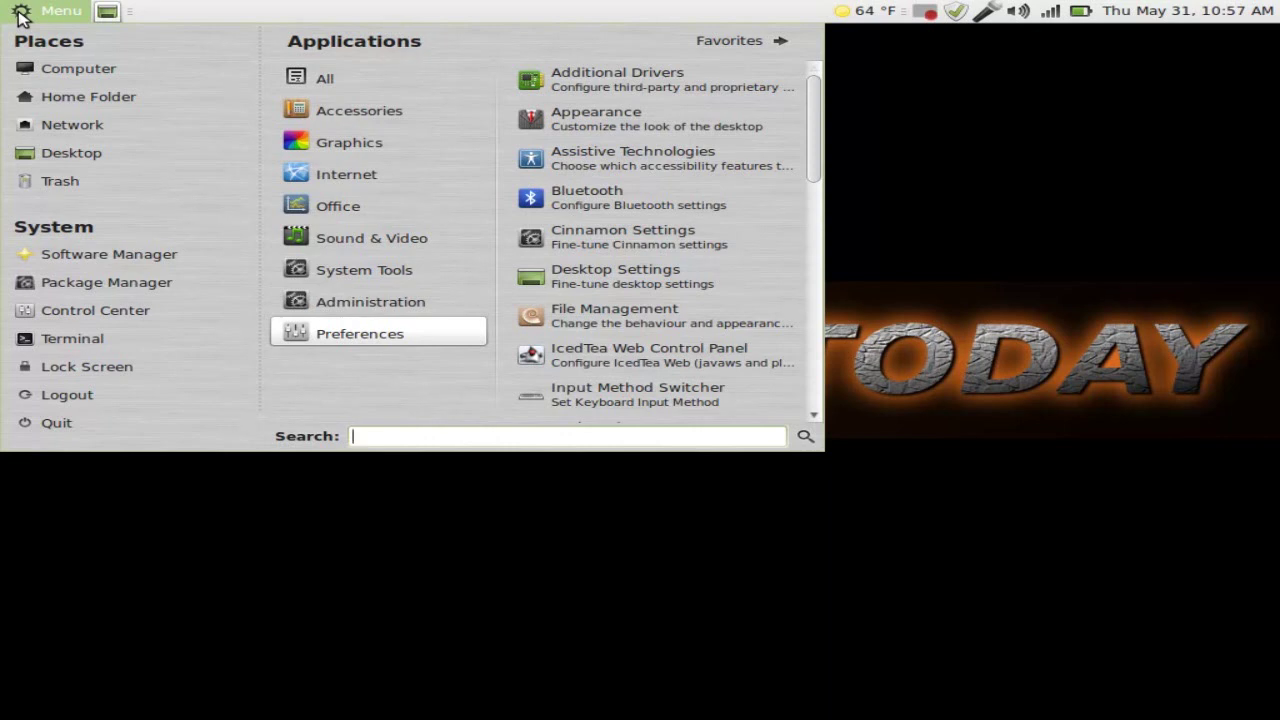
left_click(962, 232)
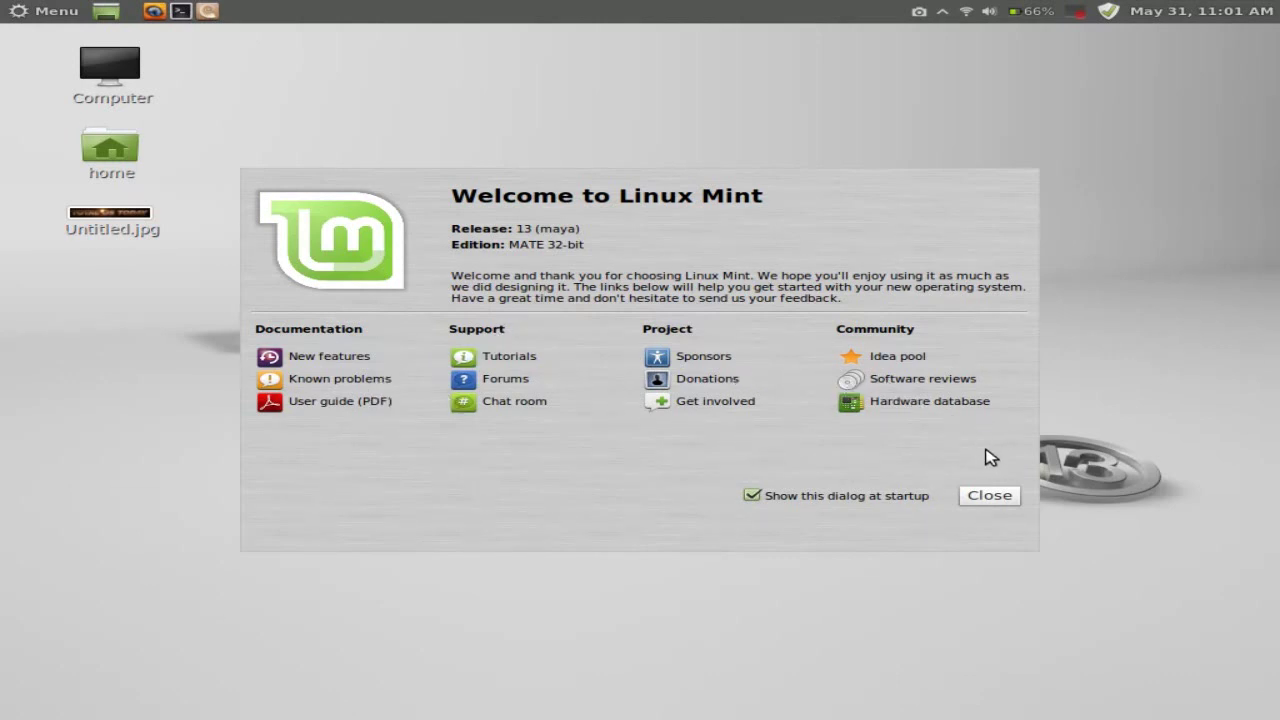
Close the welcome screen, view the desktop background options and the full System Settings overview, and close the settings window.
left_click(988, 500)
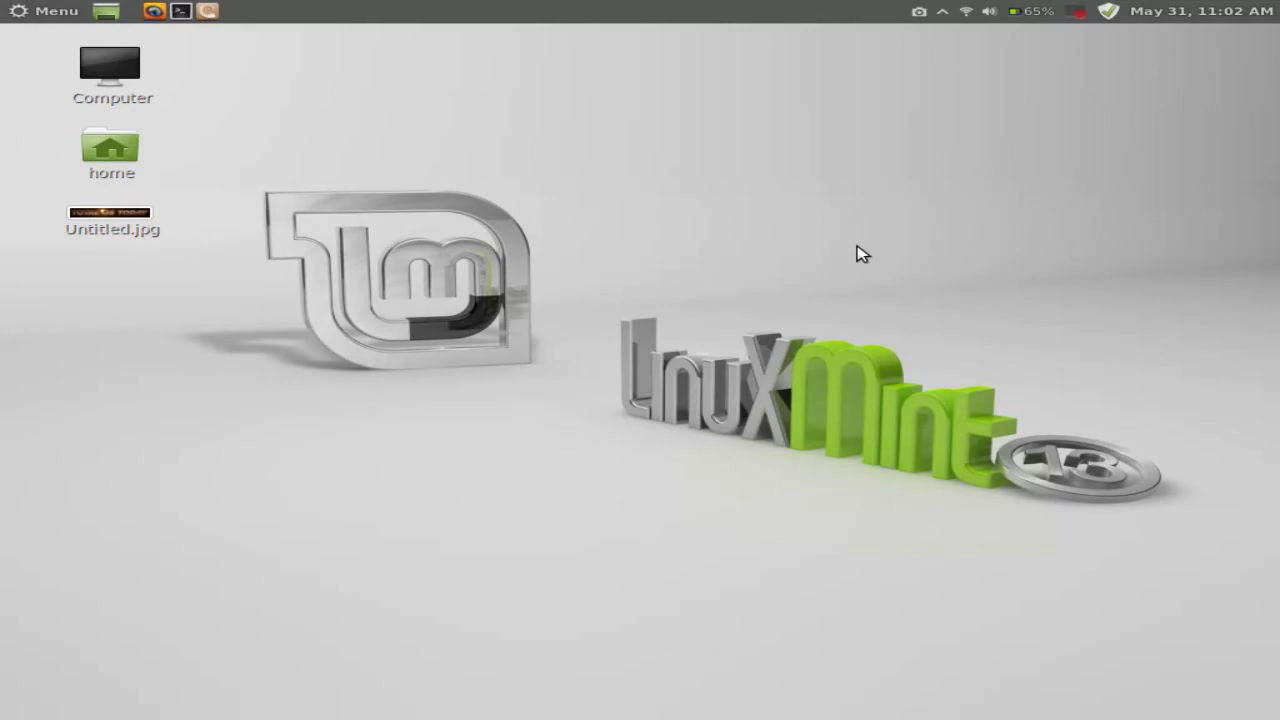
right_click(860, 250)
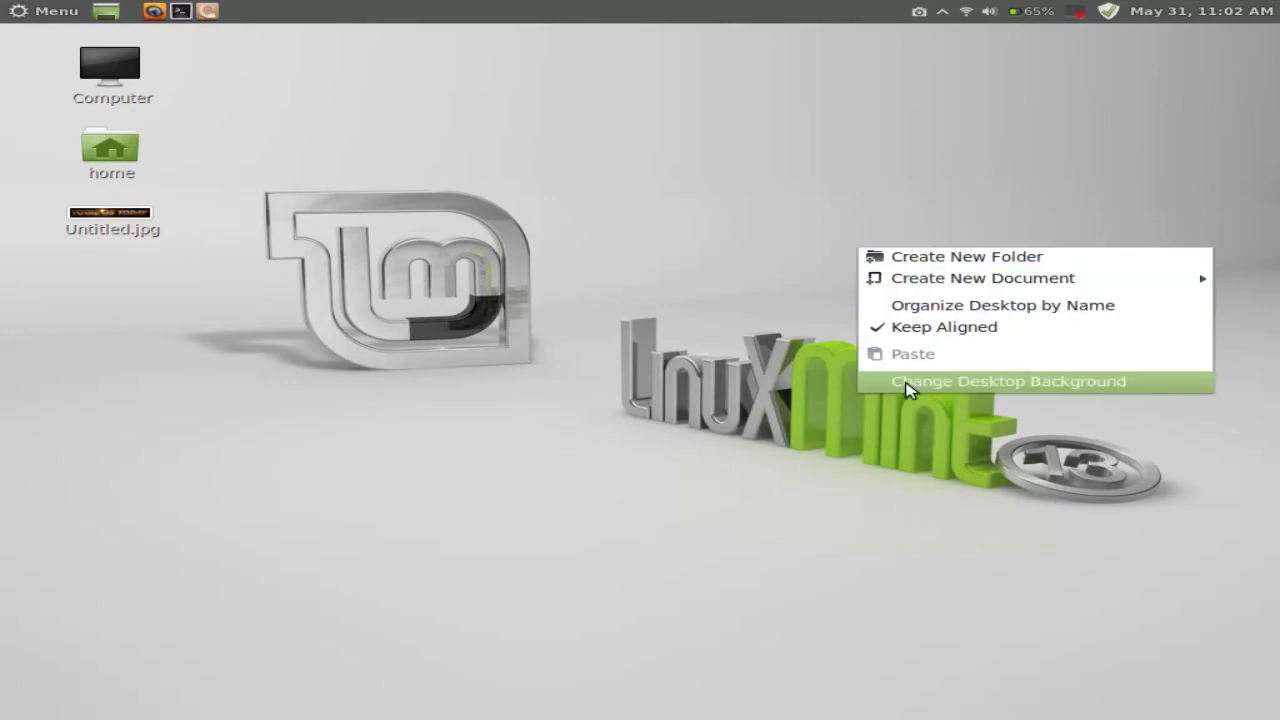
left_click(908, 381)
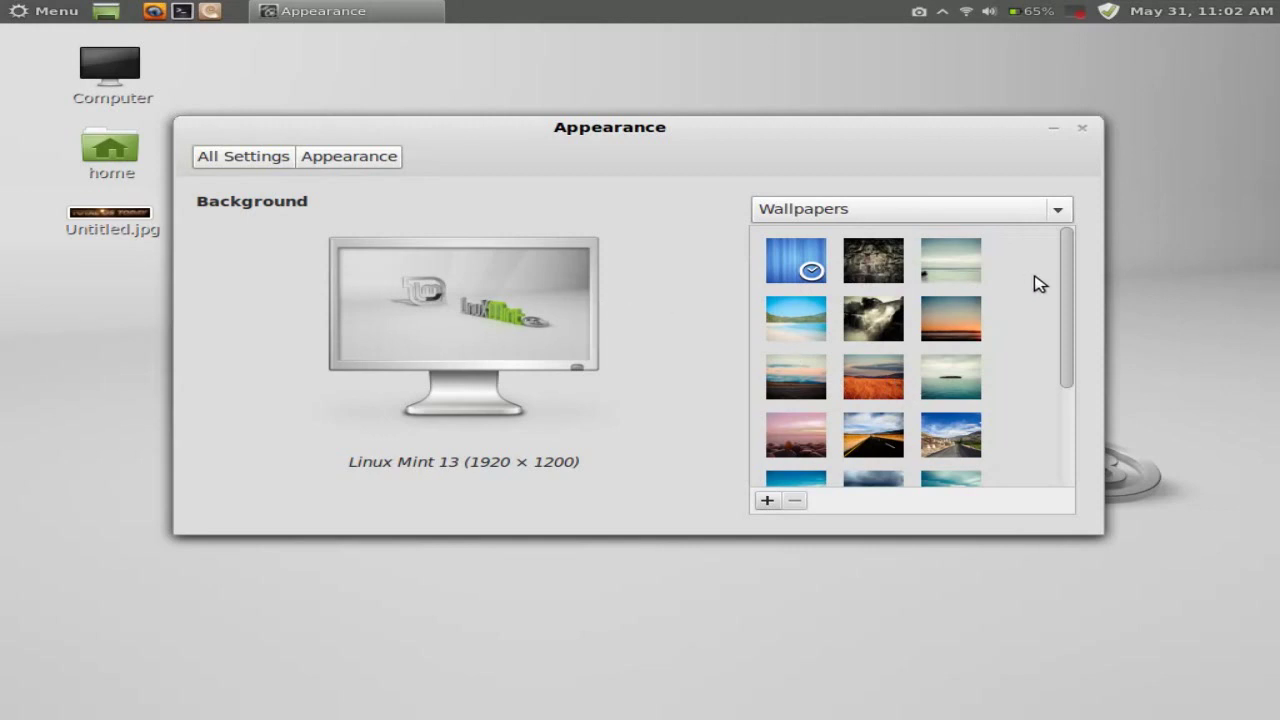
left_click(278, 160)
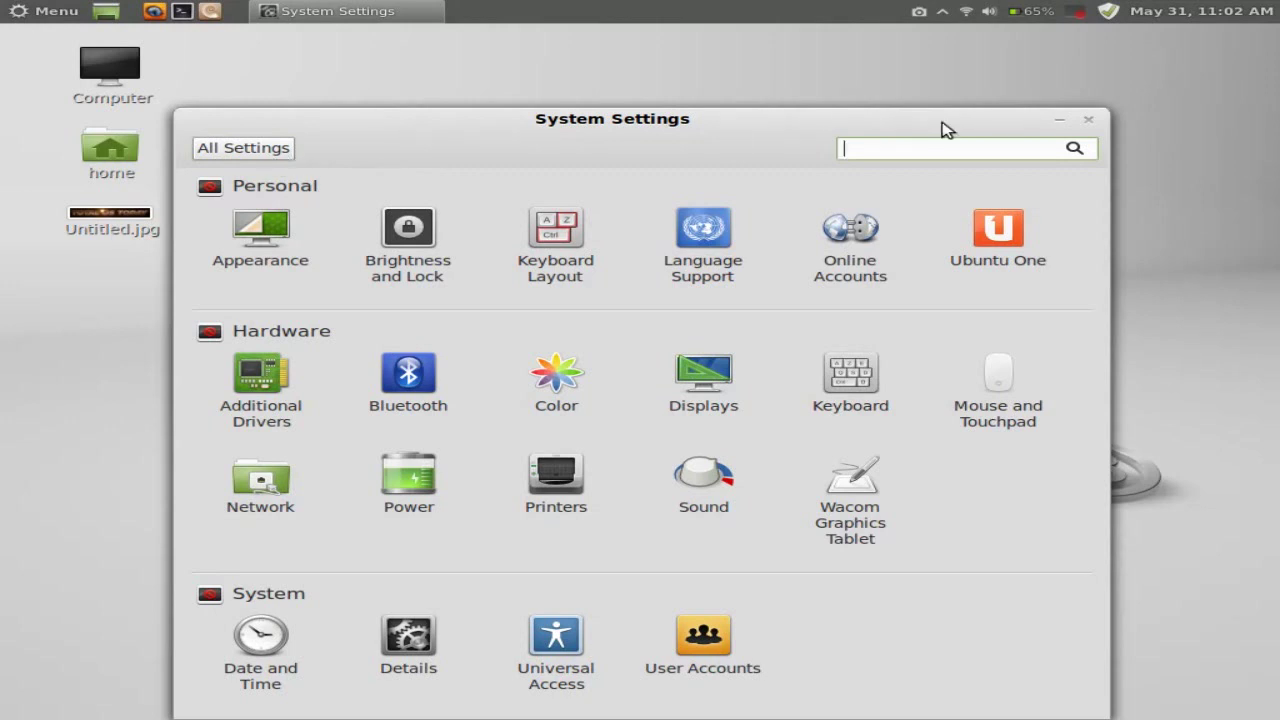
left_click(1089, 120)
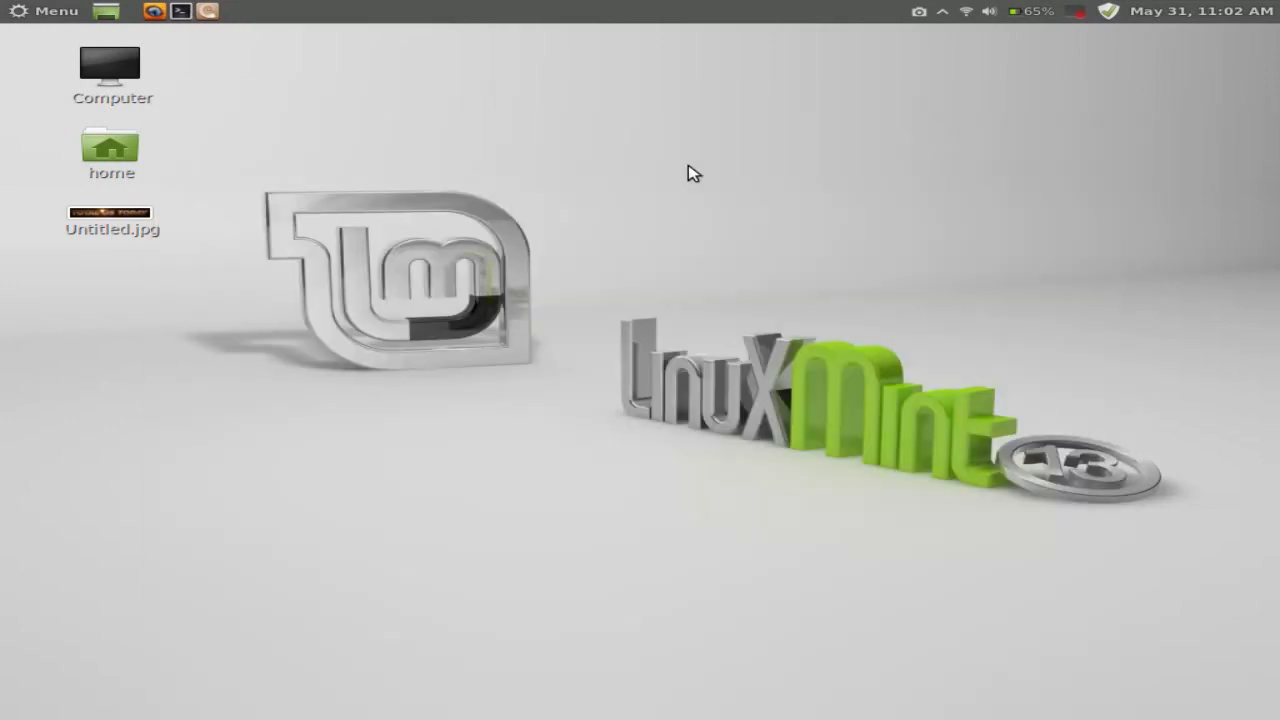
Reopen the desktop background settings to look over the available wallpapers and close them.
right_click(478, 154)
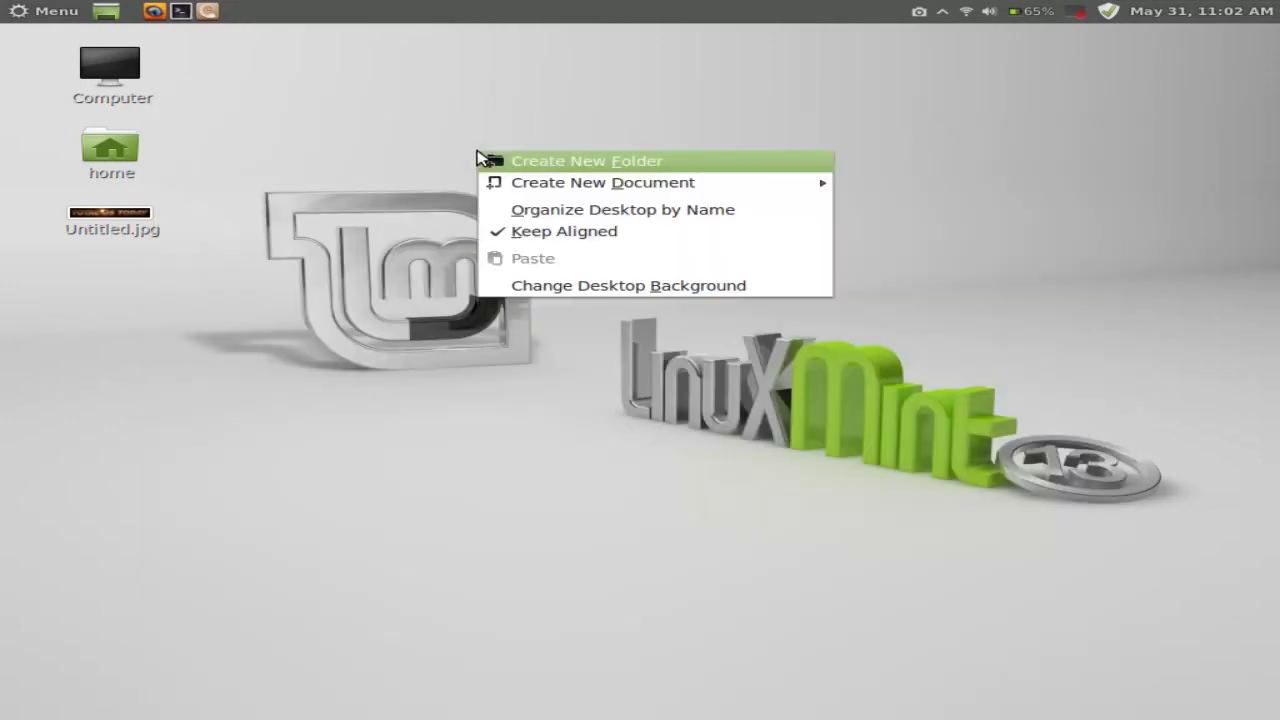
left_click(529, 286)
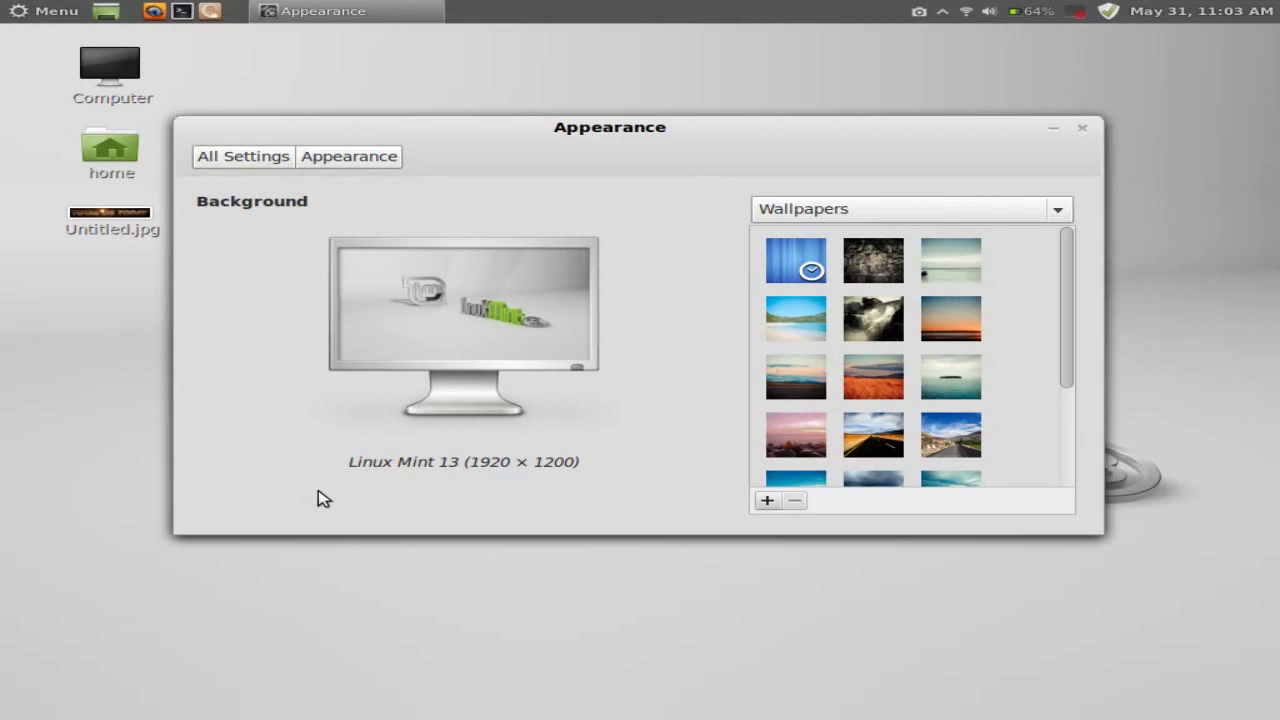
left_click(1083, 131)
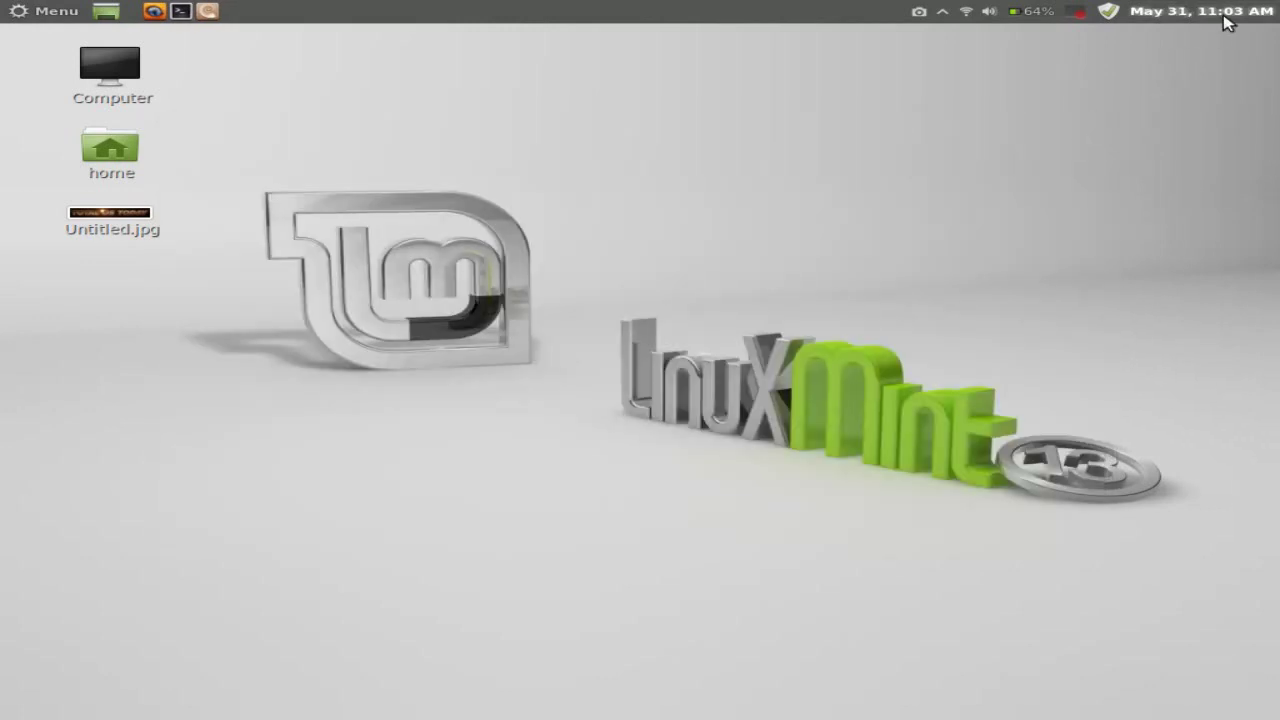
Check the panel's date and time applet, start the update manager and cancel its password request.
left_click(1228, 14)
left_click(1228, 14)
left_click(1107, 14)
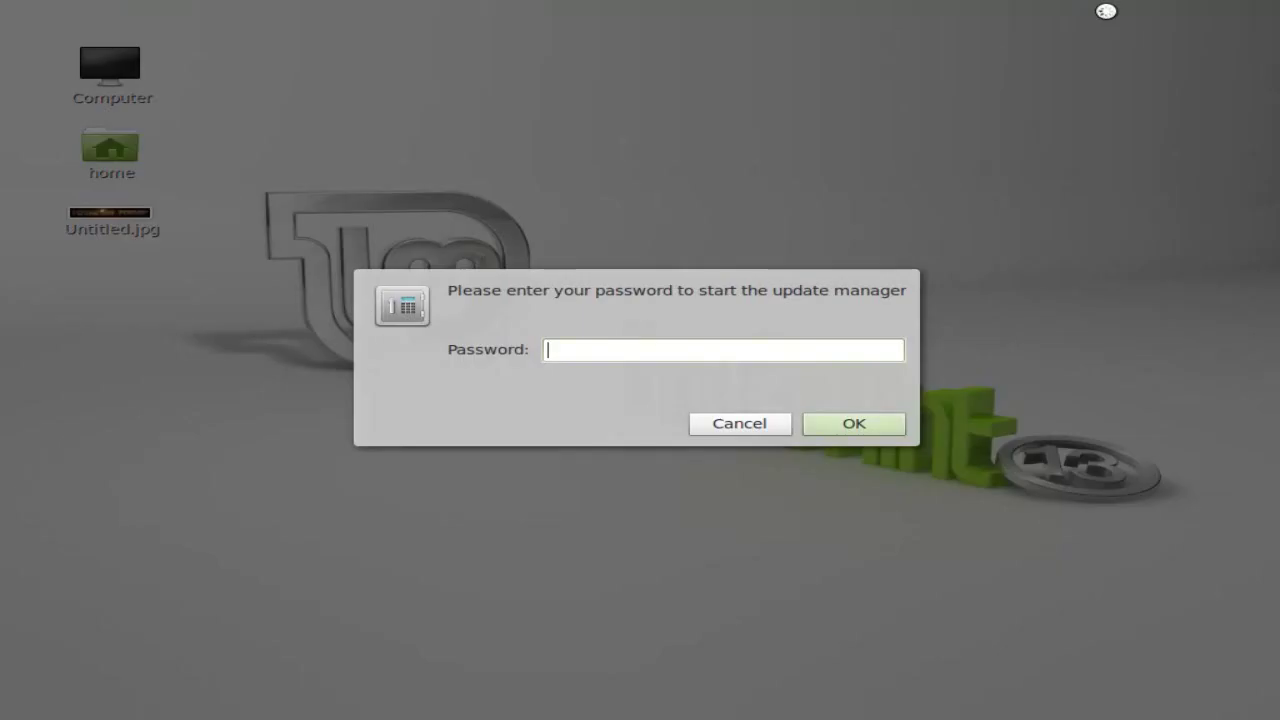
left_click(702, 430)
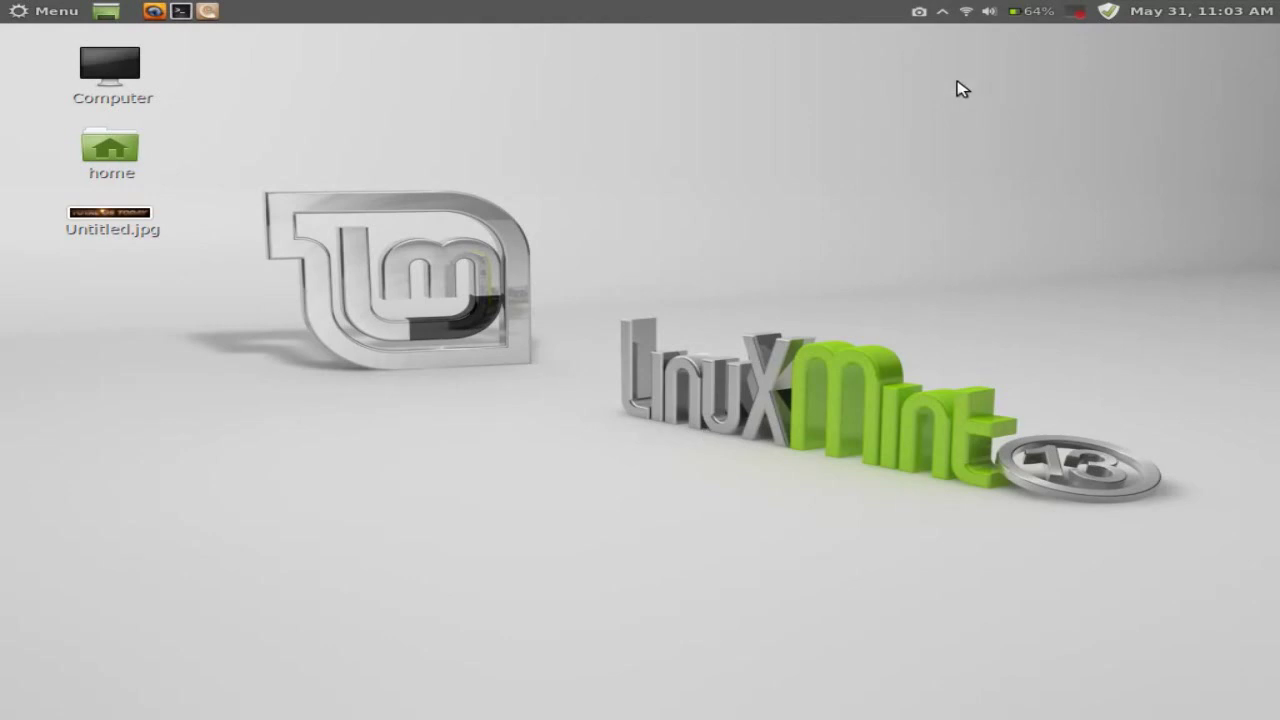
Check the screen recorder indicator and the battery applet's power information, and dismiss them.
left_click(1079, 16)
left_click(1079, 16)
left_click(1041, 16)
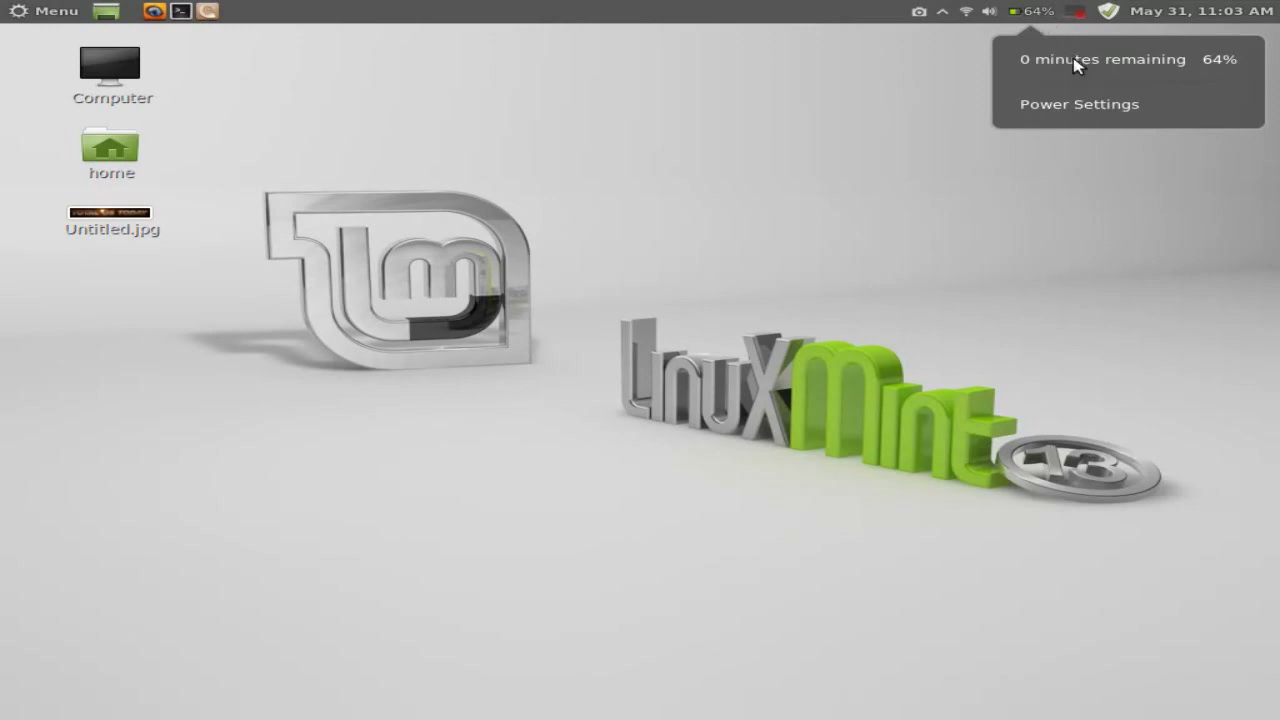
left_click(840, 70)
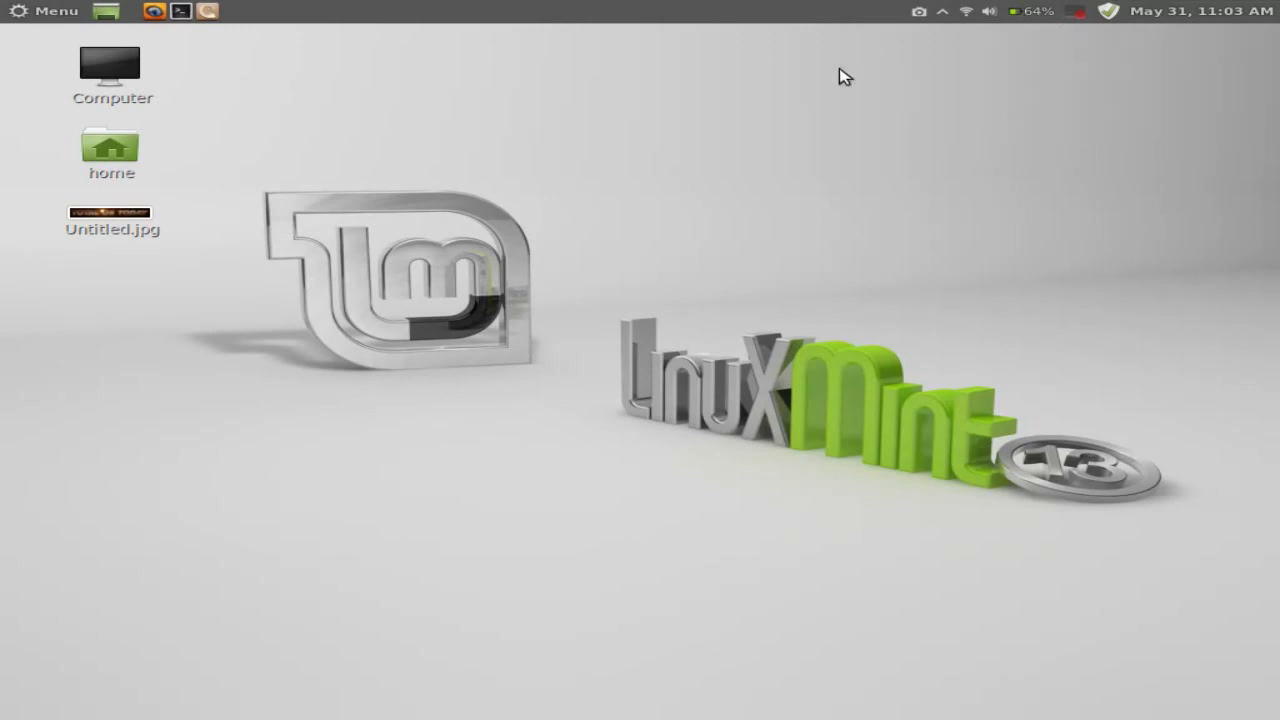
View the sound applet's list of media players and the network applet's wireless connections.
left_click(990, 12)
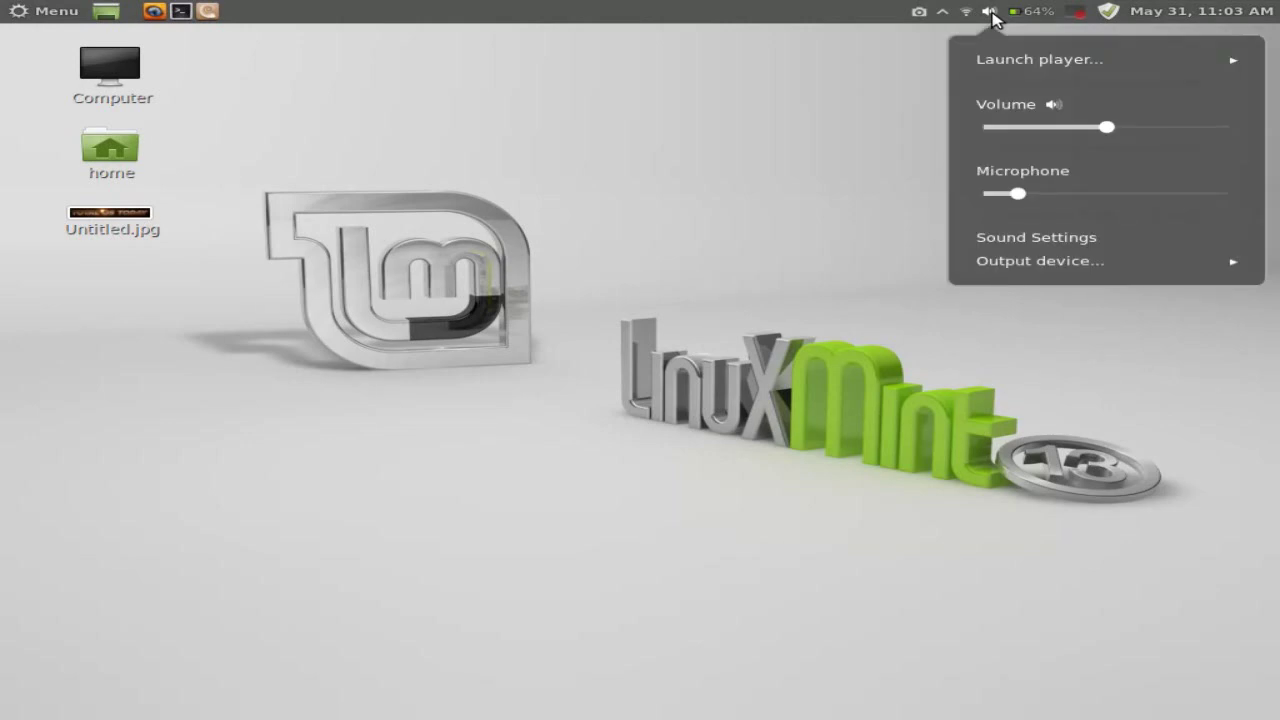
left_click(1010, 60)
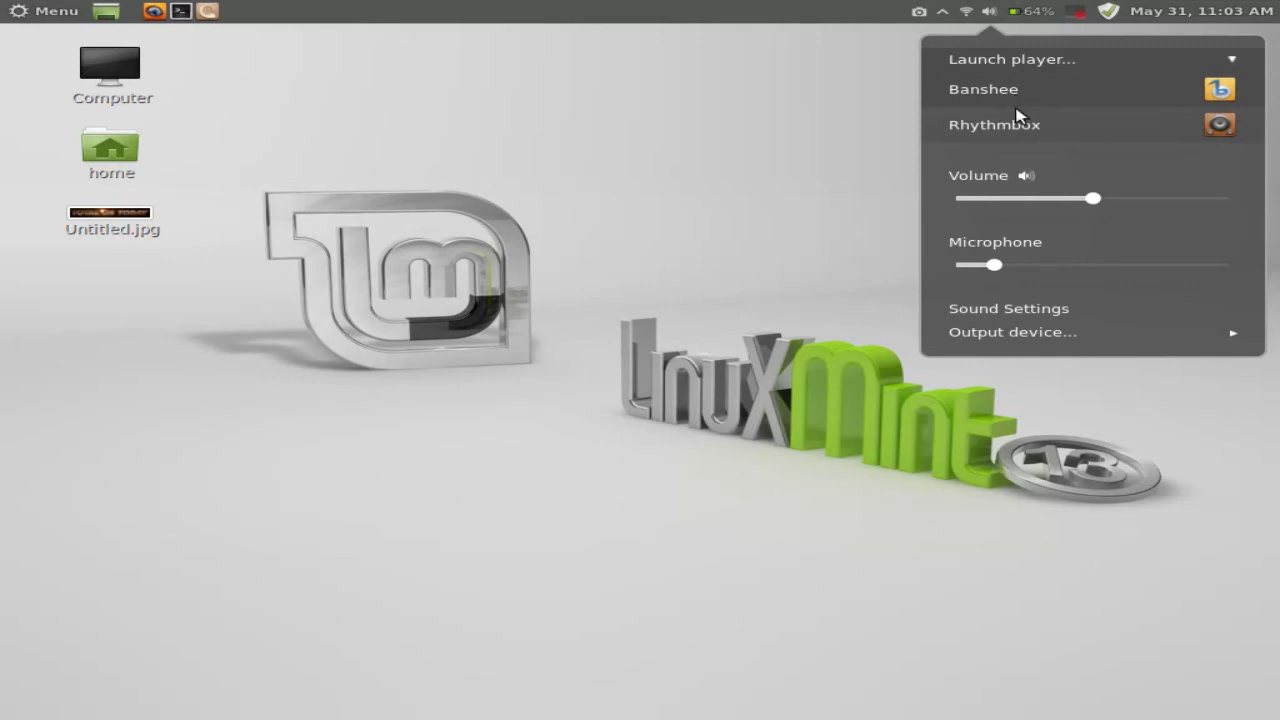
left_click(757, 137)
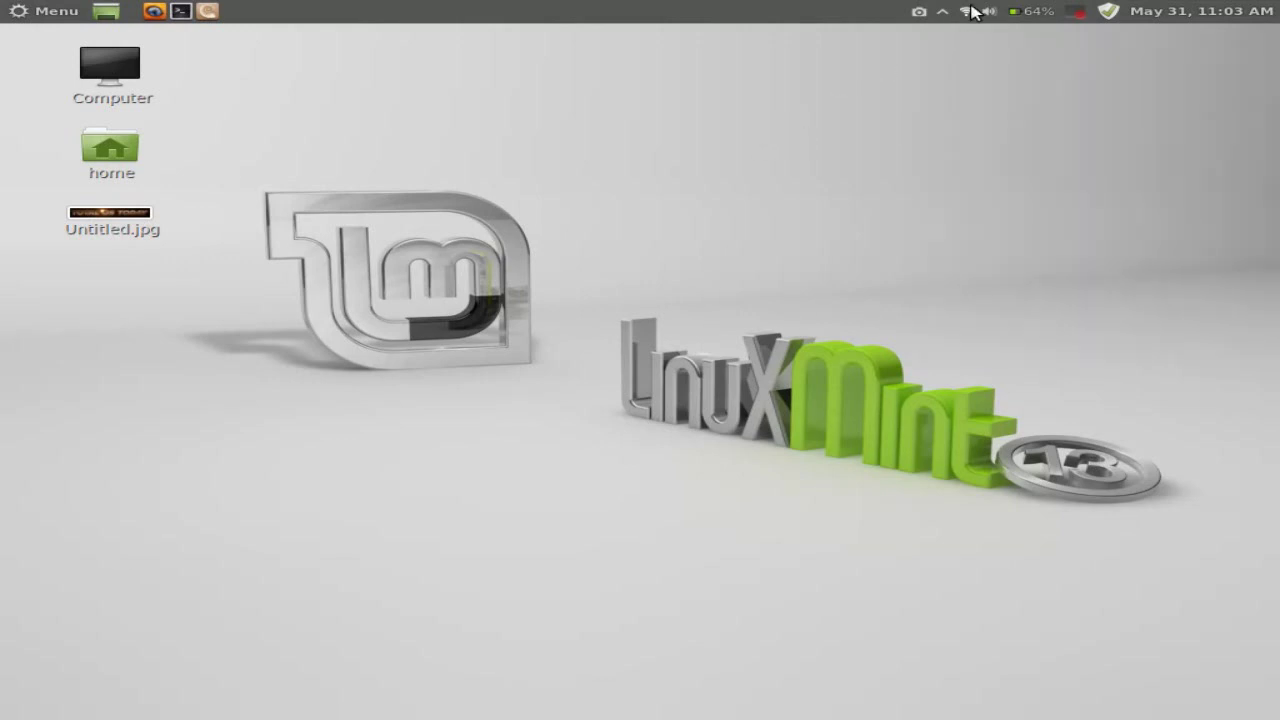
left_click(967, 12)
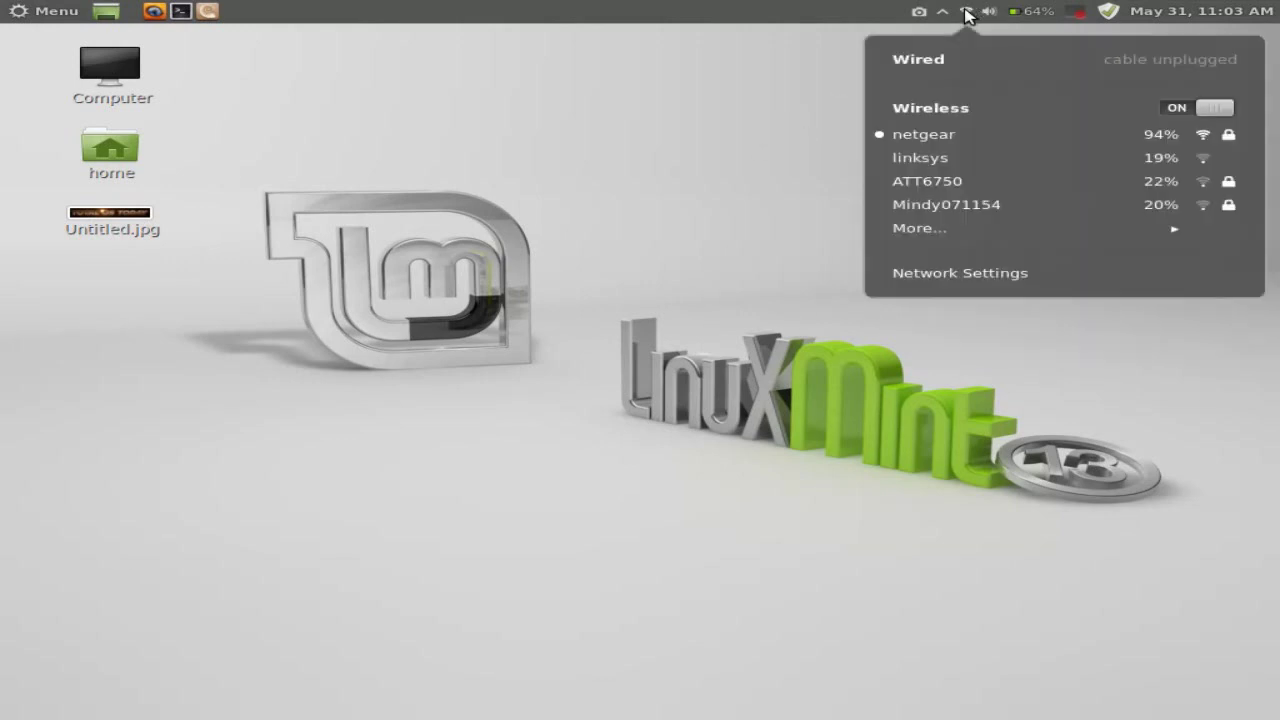
left_click(967, 12)
Open Cinnamon Settings through the panel's other settings, look over its categories and close it.
right_click(947, 12)
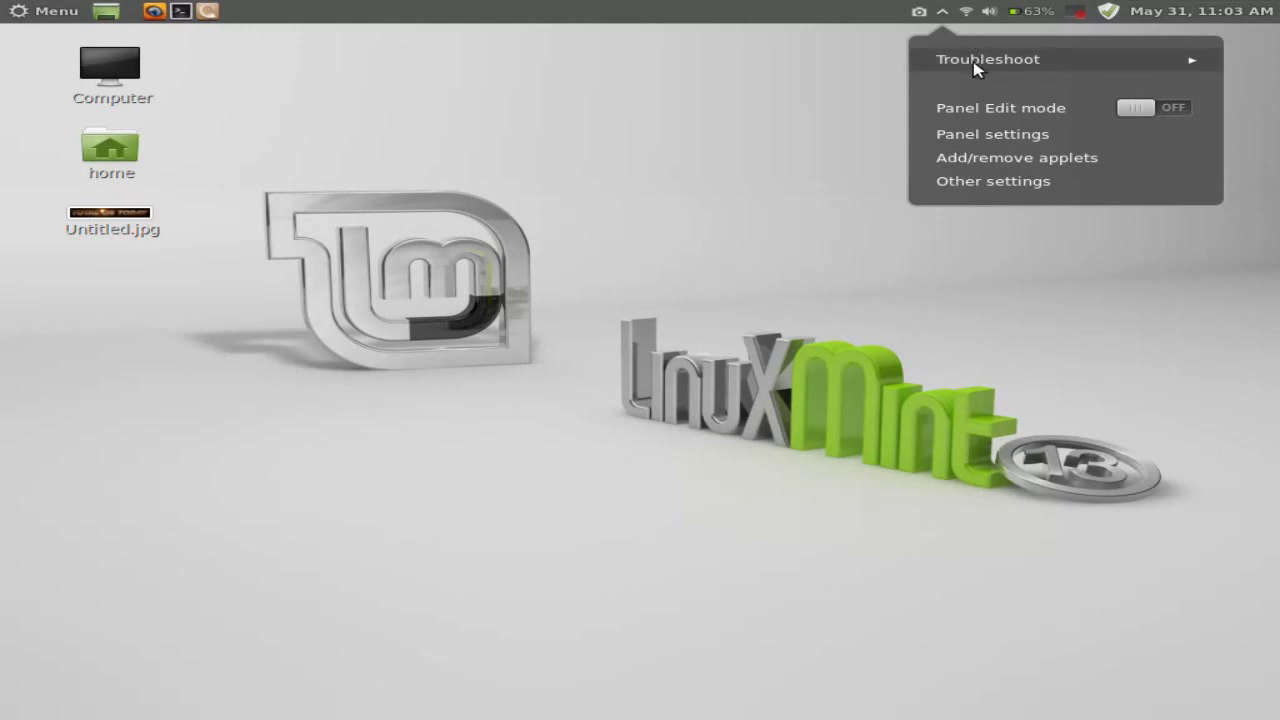
left_click(1008, 184)
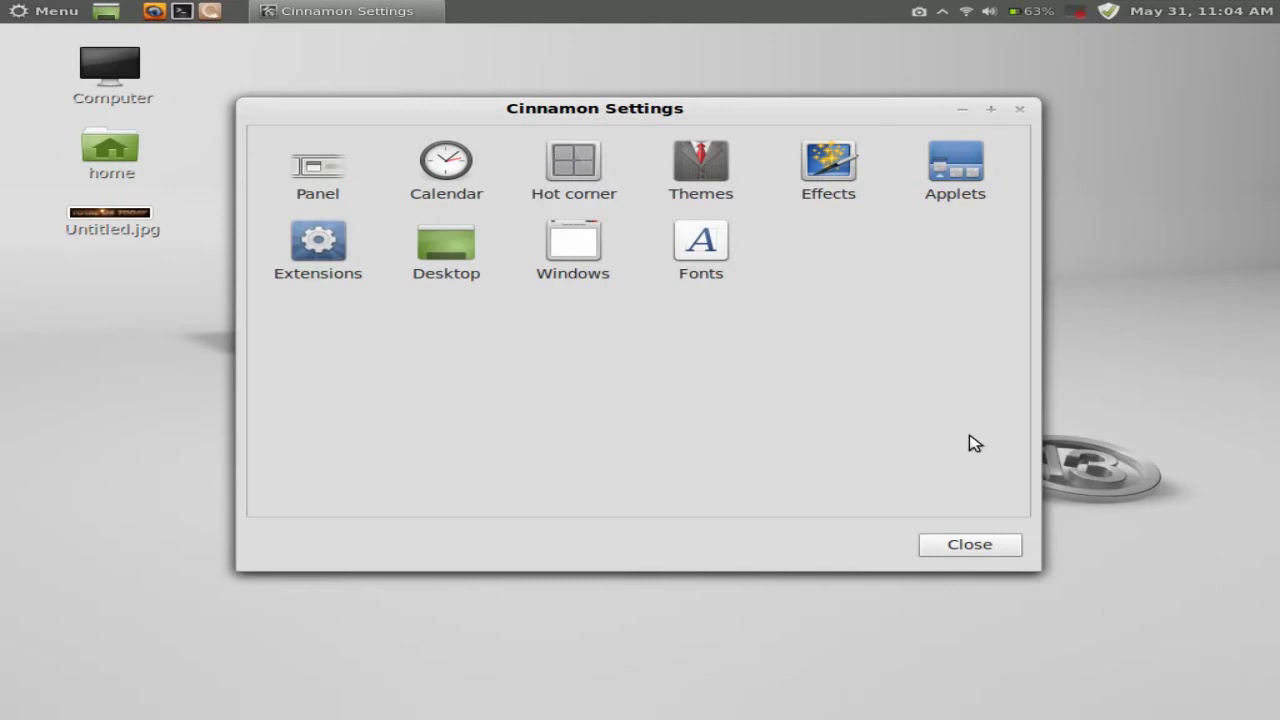
left_click(992, 544)
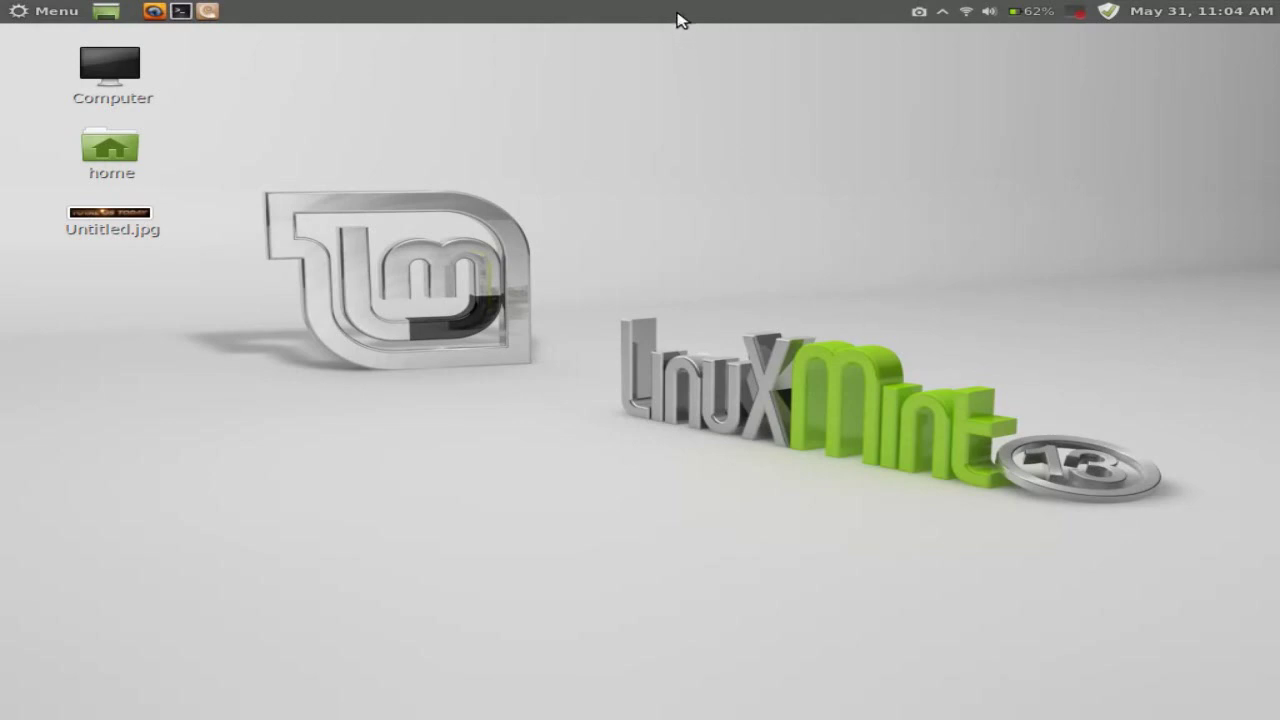
Look over the panel's add/remove applets list and close it, and check the screenshot applet's capture options.
right_click(940, 18)
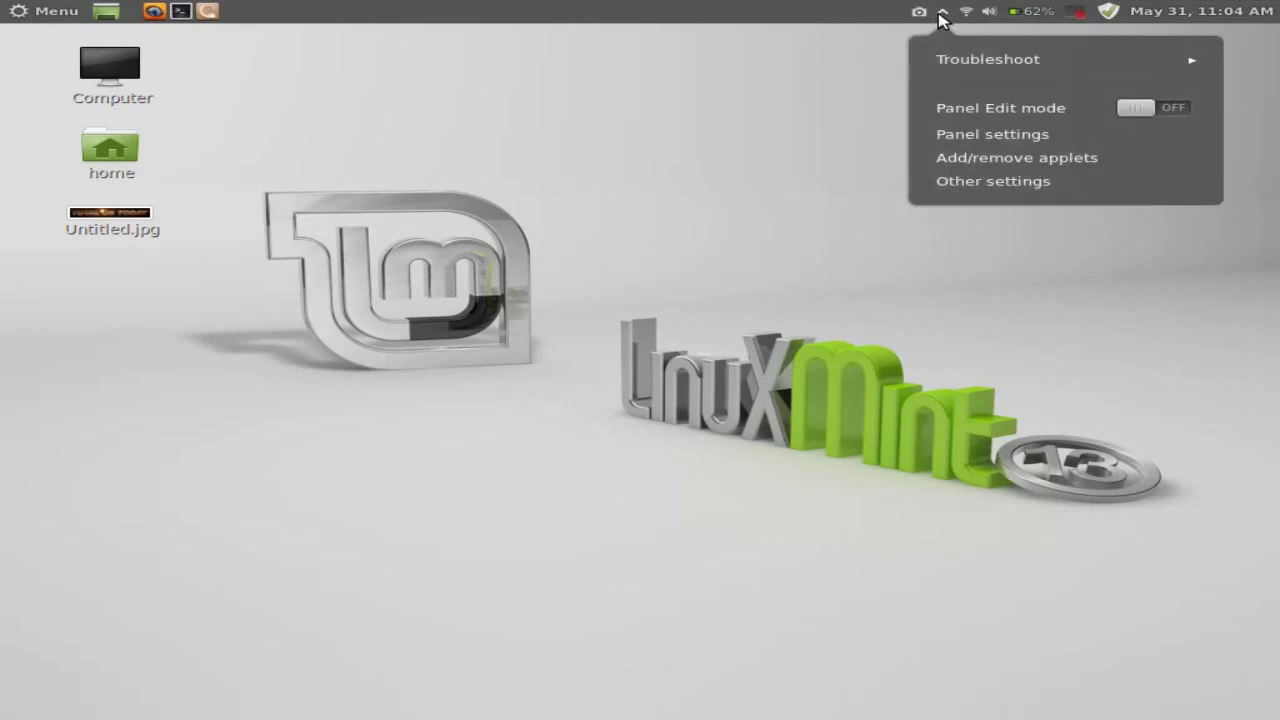
left_click(1004, 162)
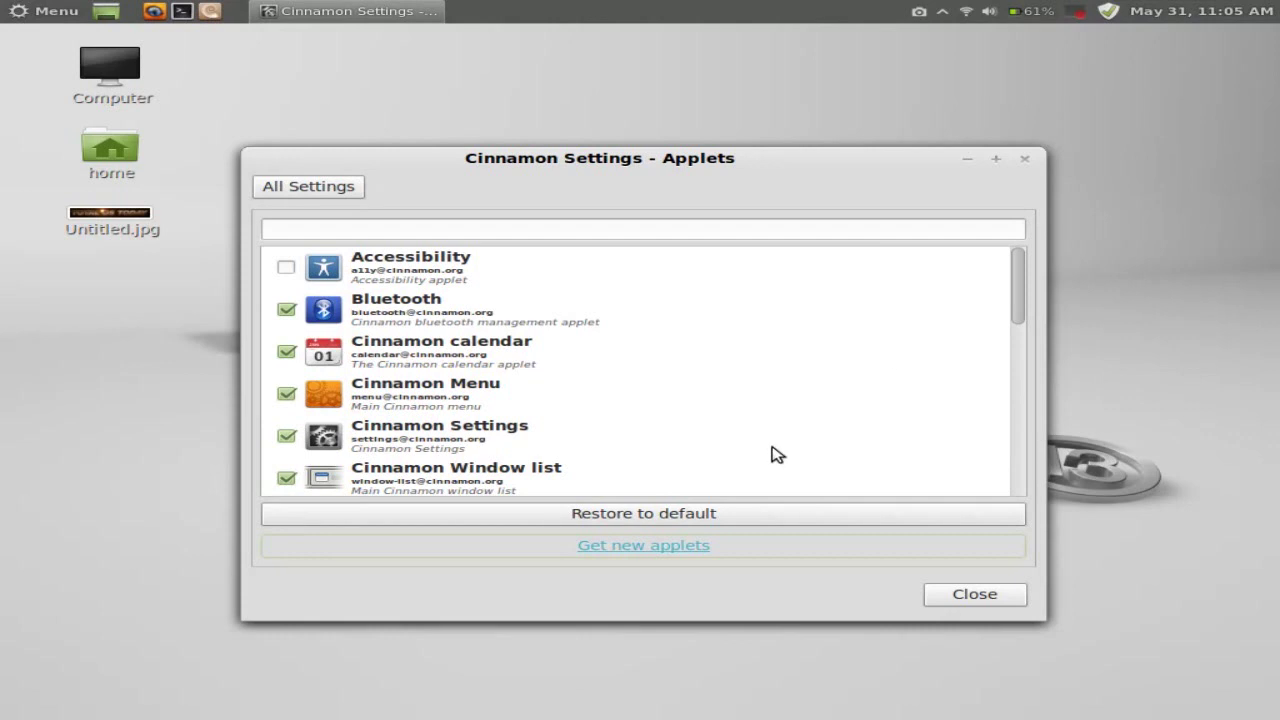
left_click_drag(1017, 289, 948, 262)
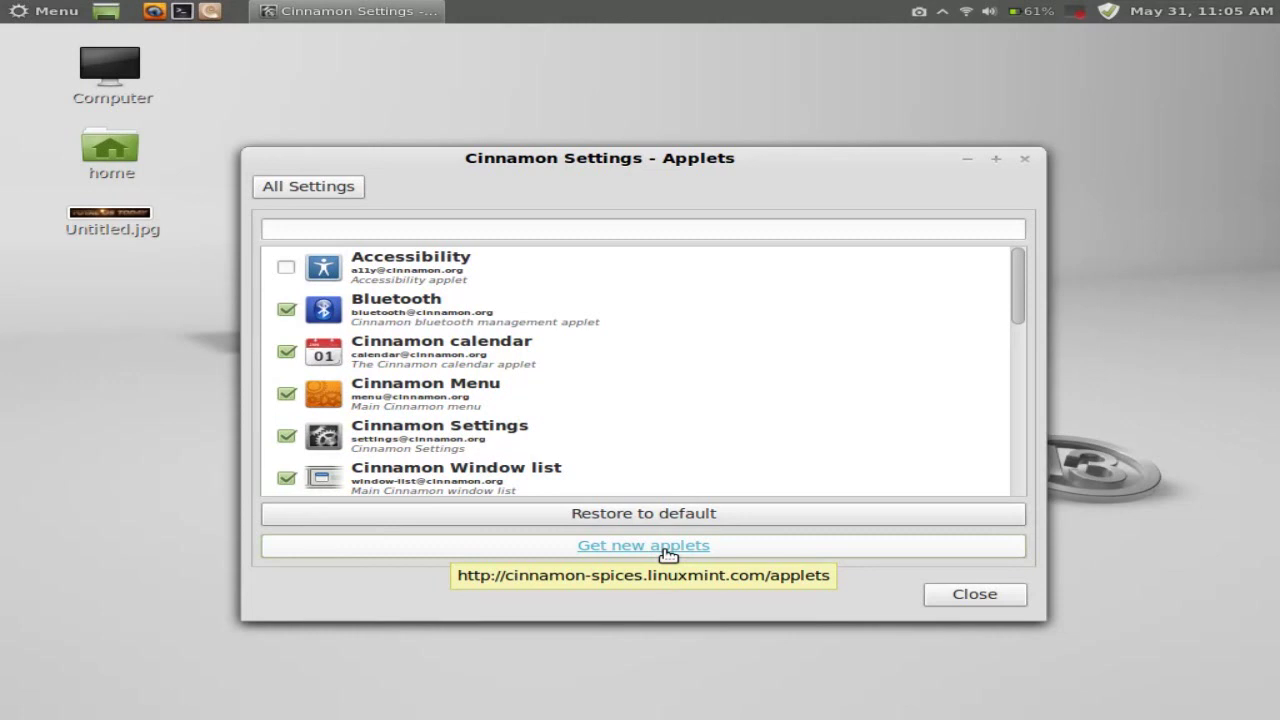
left_click(966, 600)
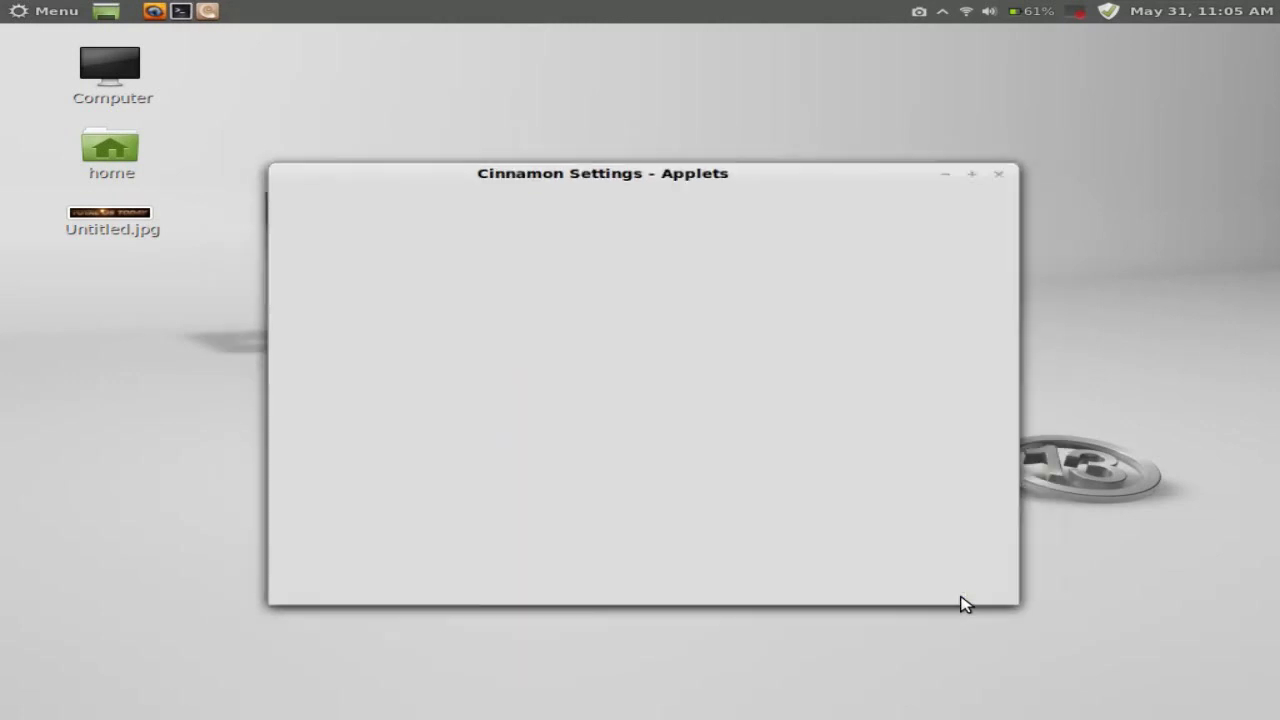
left_click(923, 15)
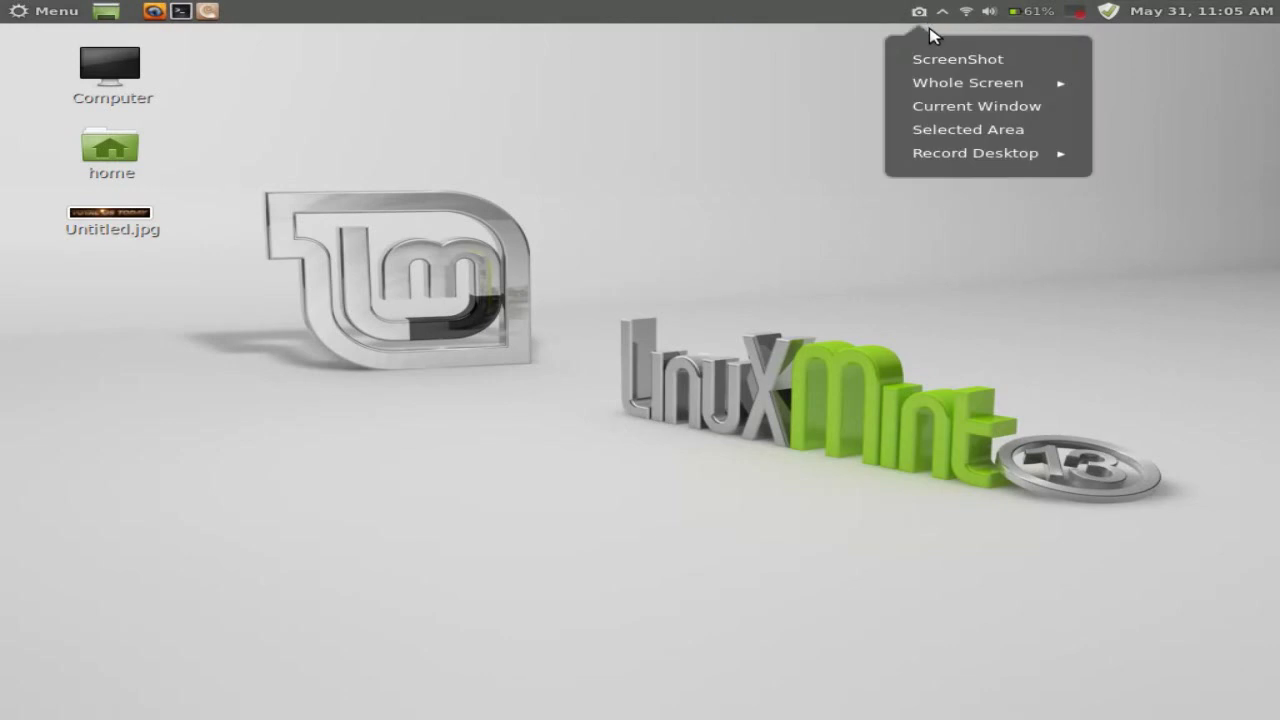
left_click(935, 60)
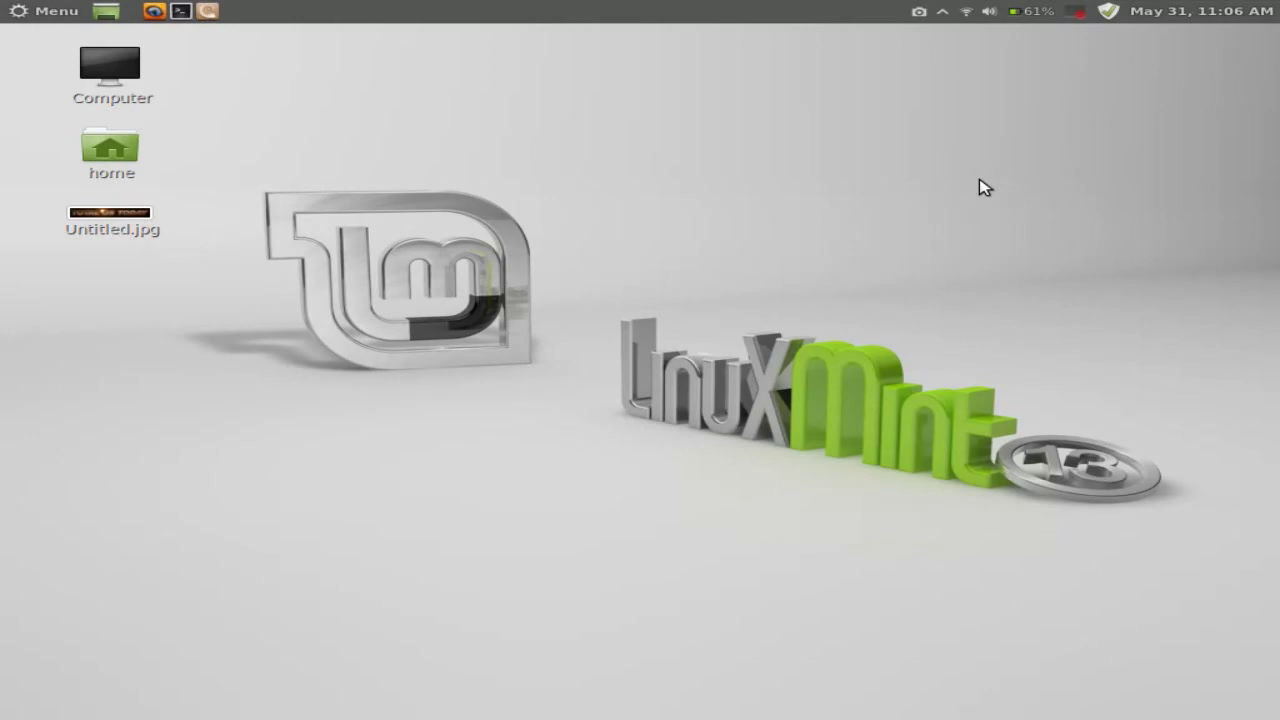
Expand the panel's Troubleshoot options, review the panel settings in Cinnamon Settings and close them.
right_click(943, 12)
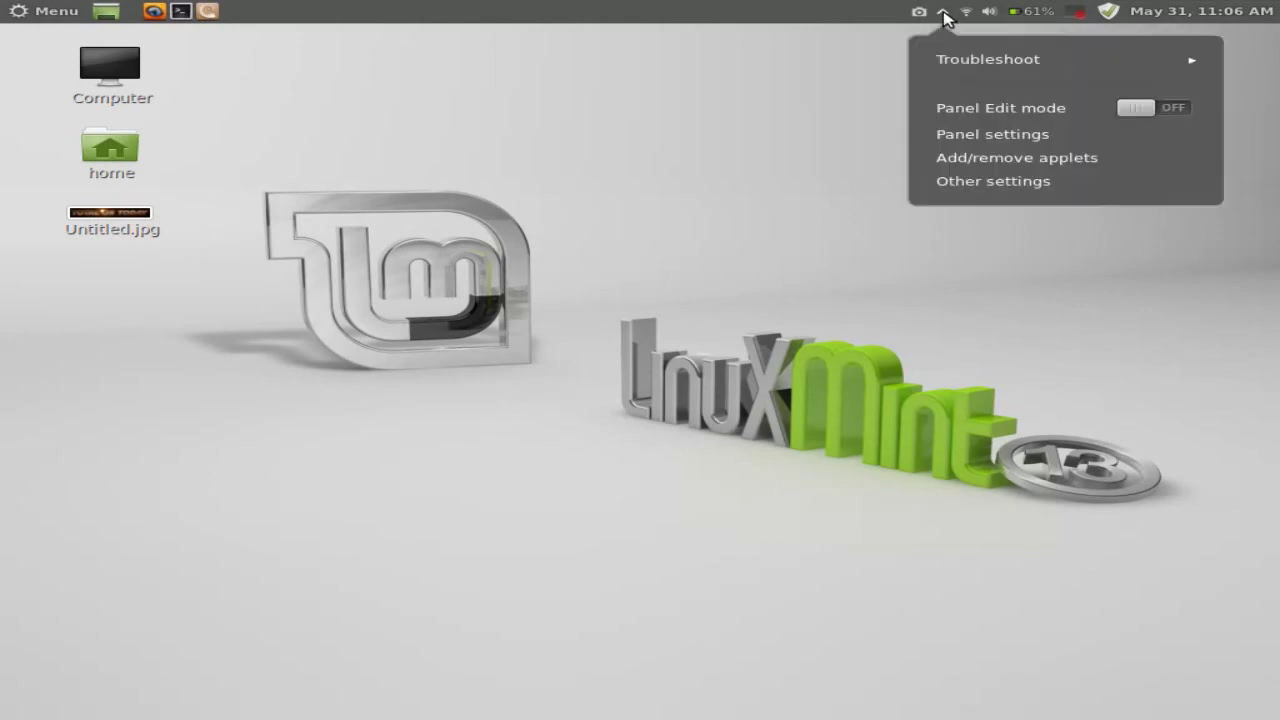
left_click(958, 60)
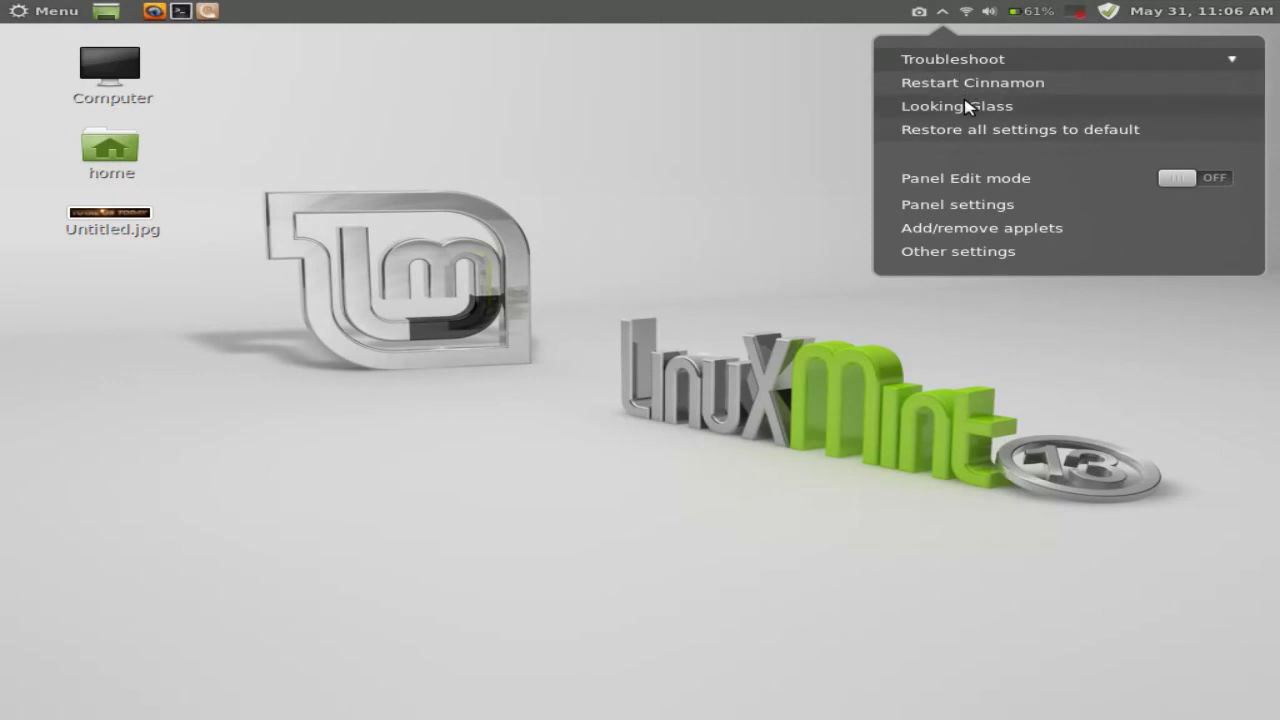
left_click(998, 205)
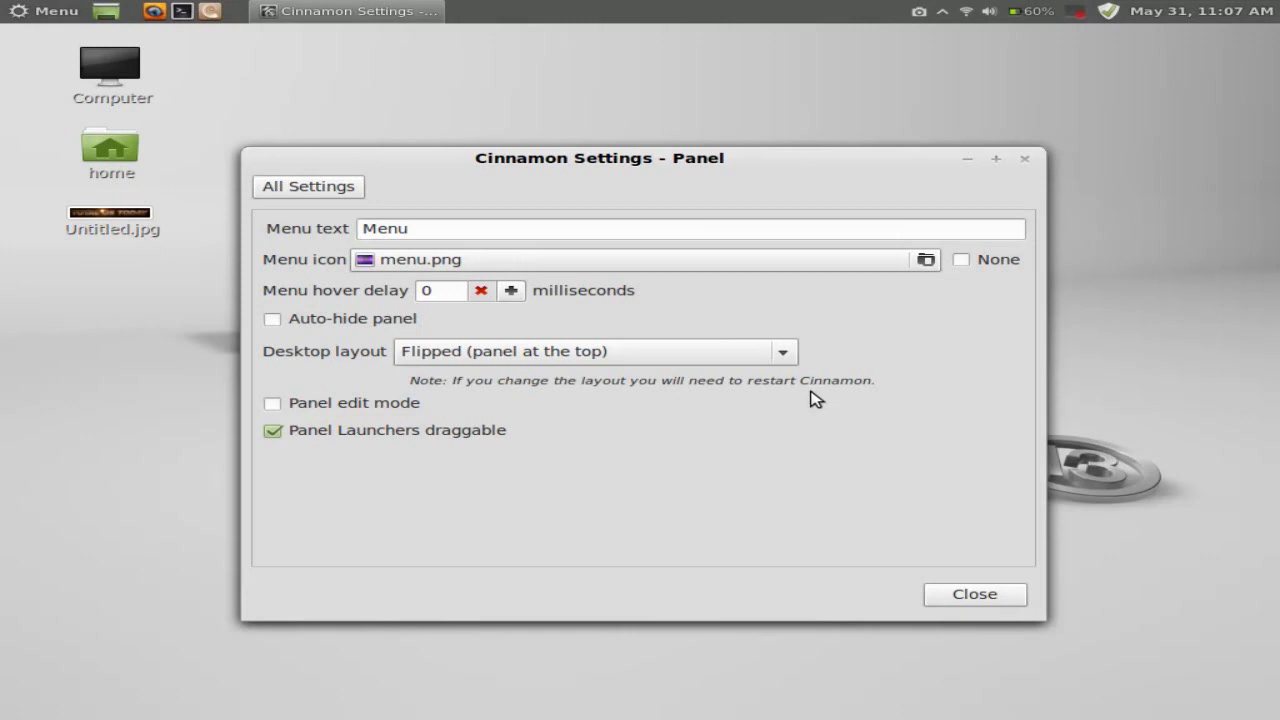
left_click(963, 598)
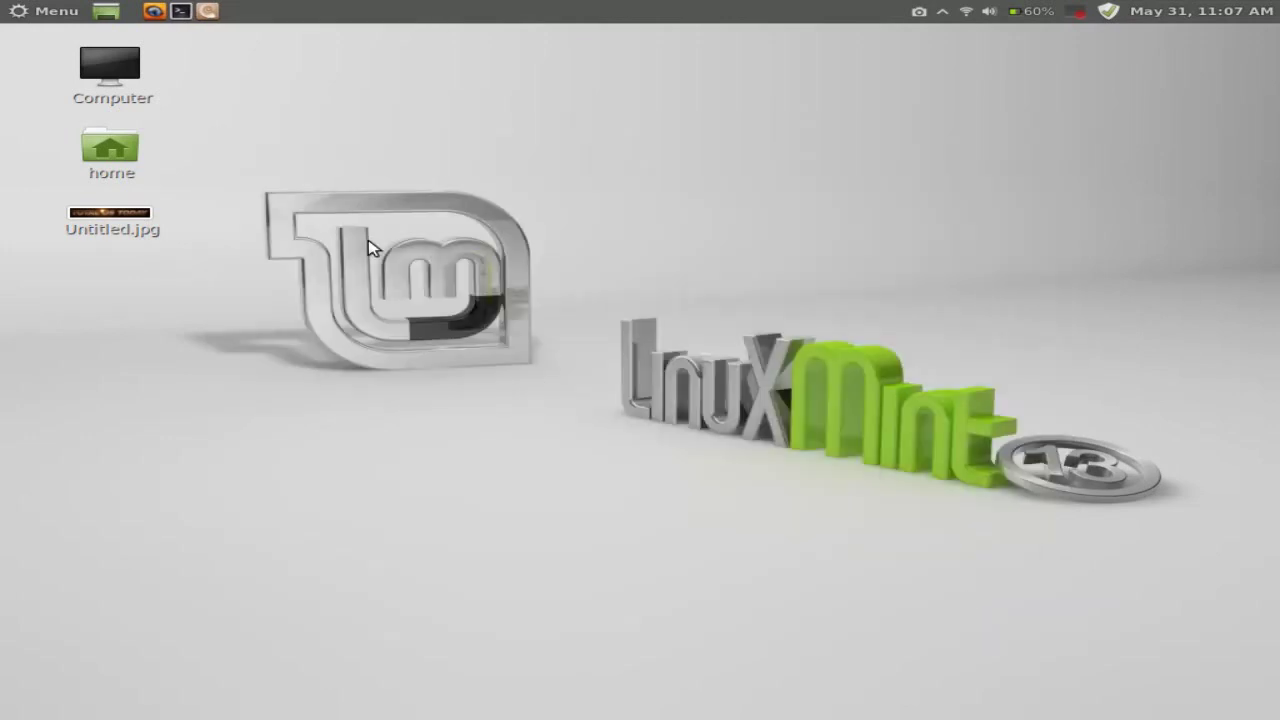
Open the Home folder in the file manager, view the file manager's About information and dismiss it.
left_click(207, 11)
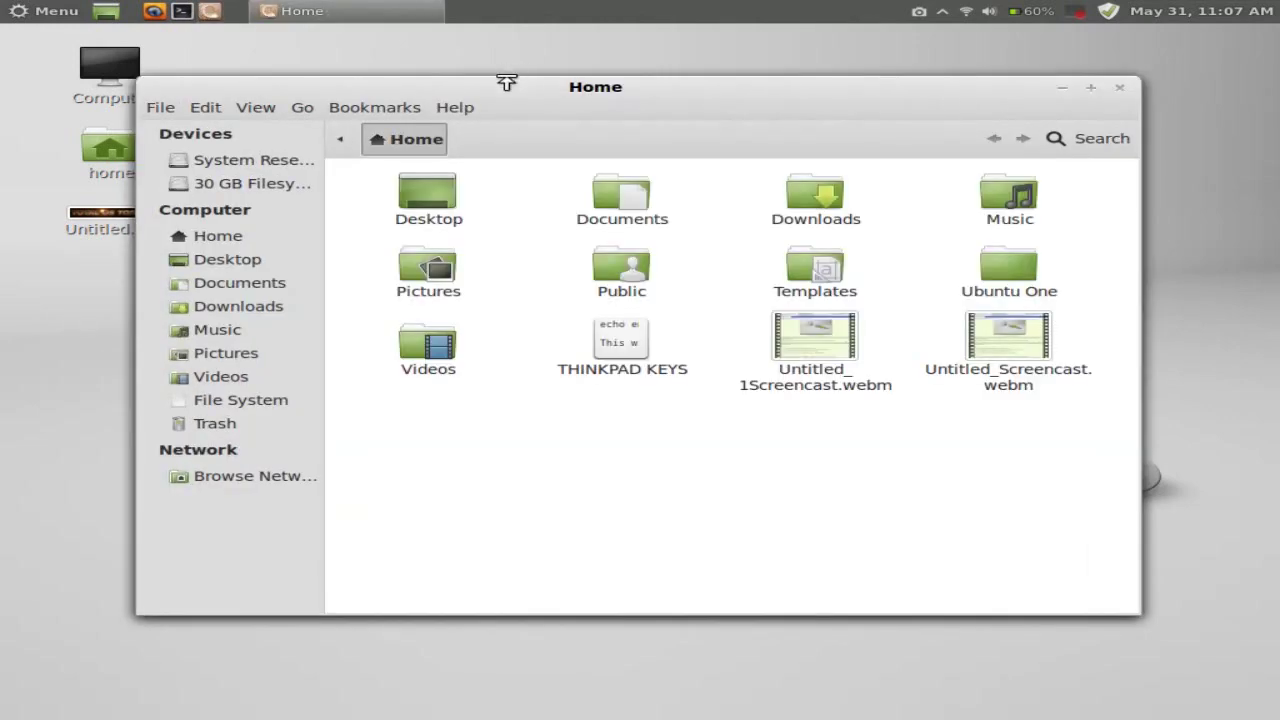
left_click(456, 107)
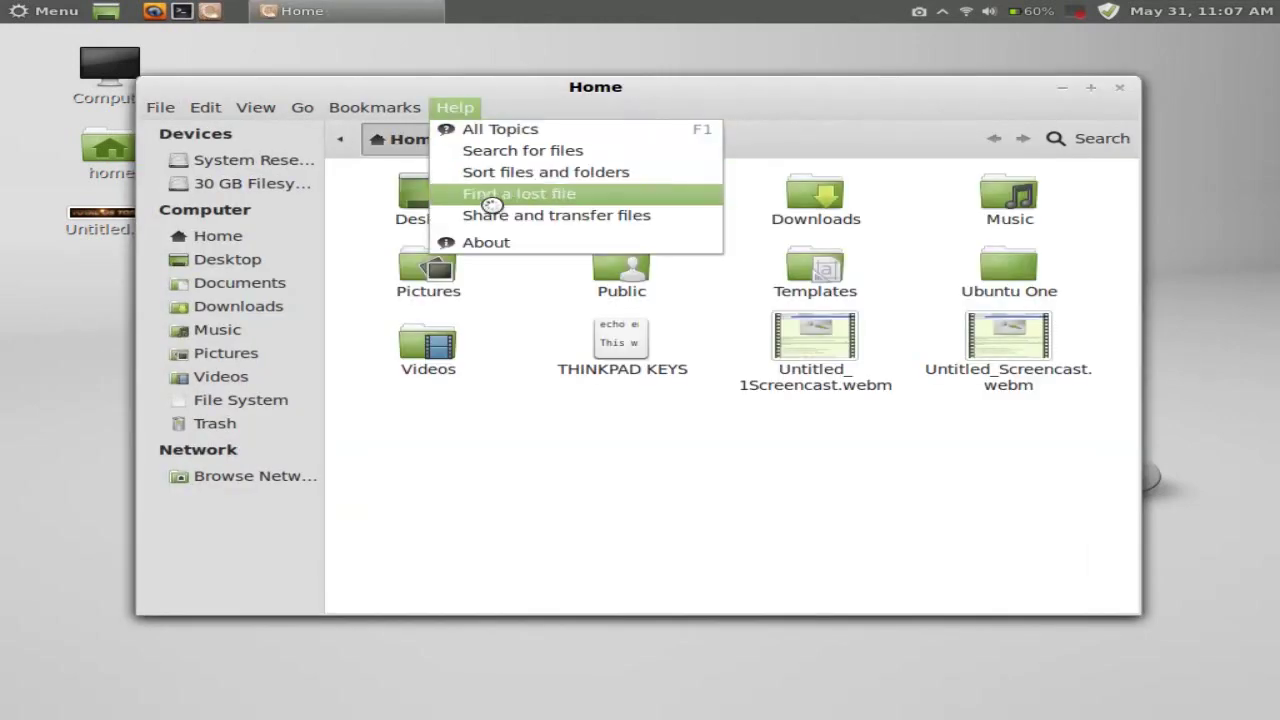
left_click(498, 240)
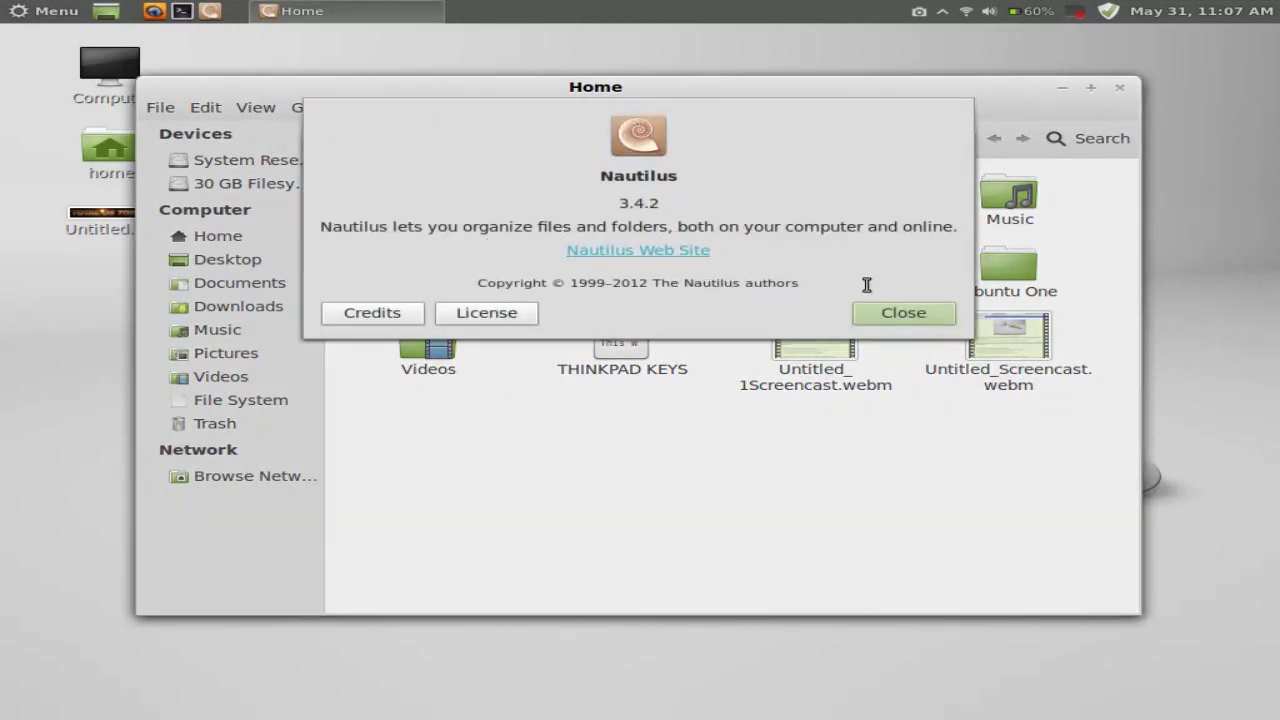
left_click(903, 313)
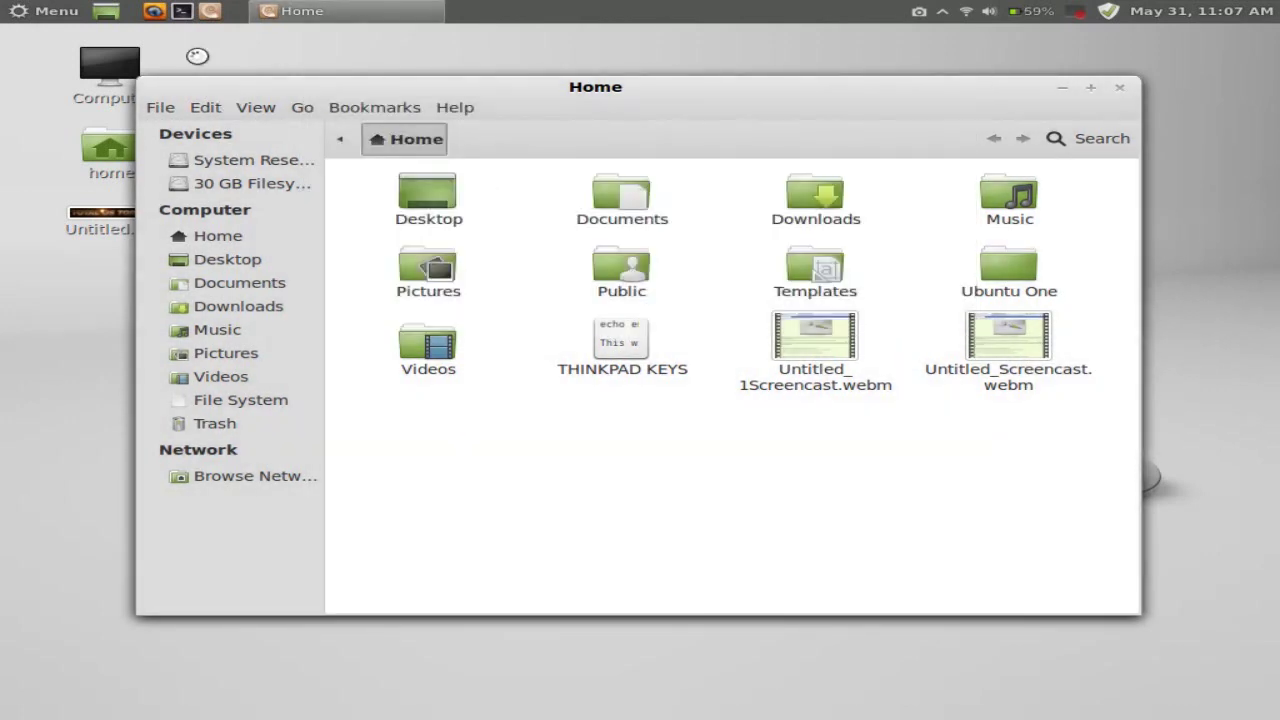
Open and close a terminal, and view Firefox maximized, closing both the Home window and the browser.
left_click(181, 11)
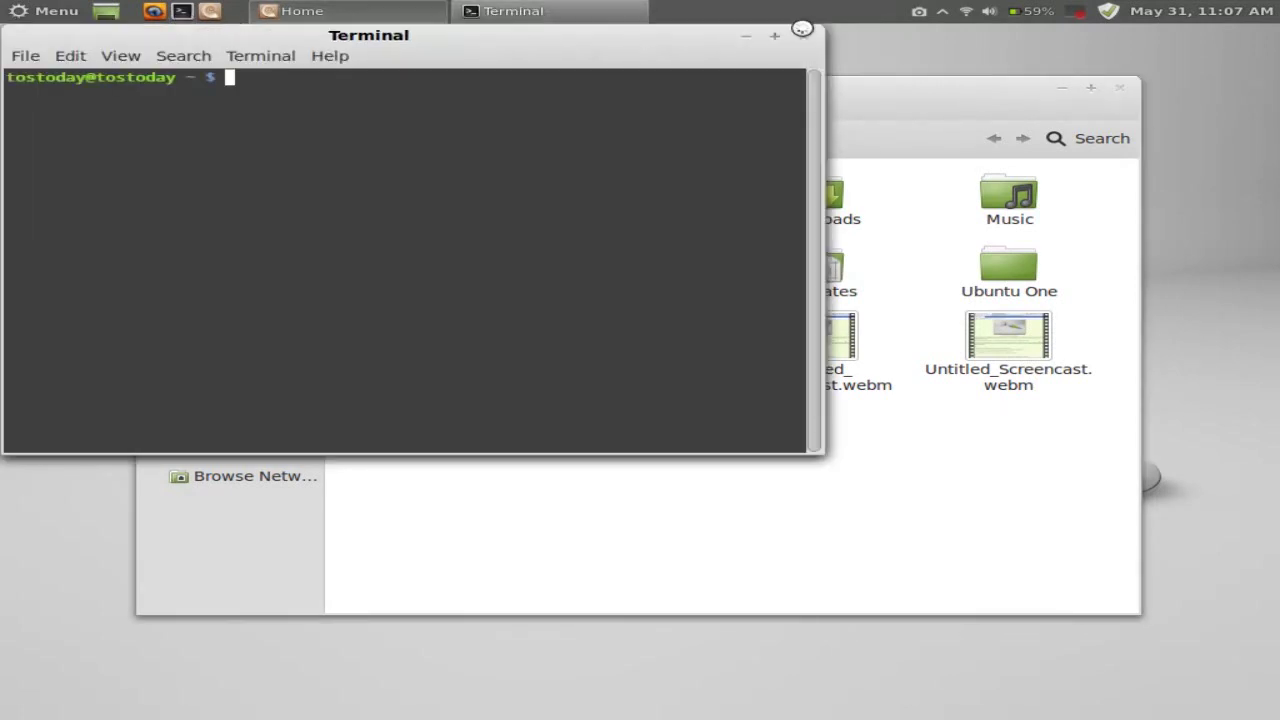
left_click(808, 40)
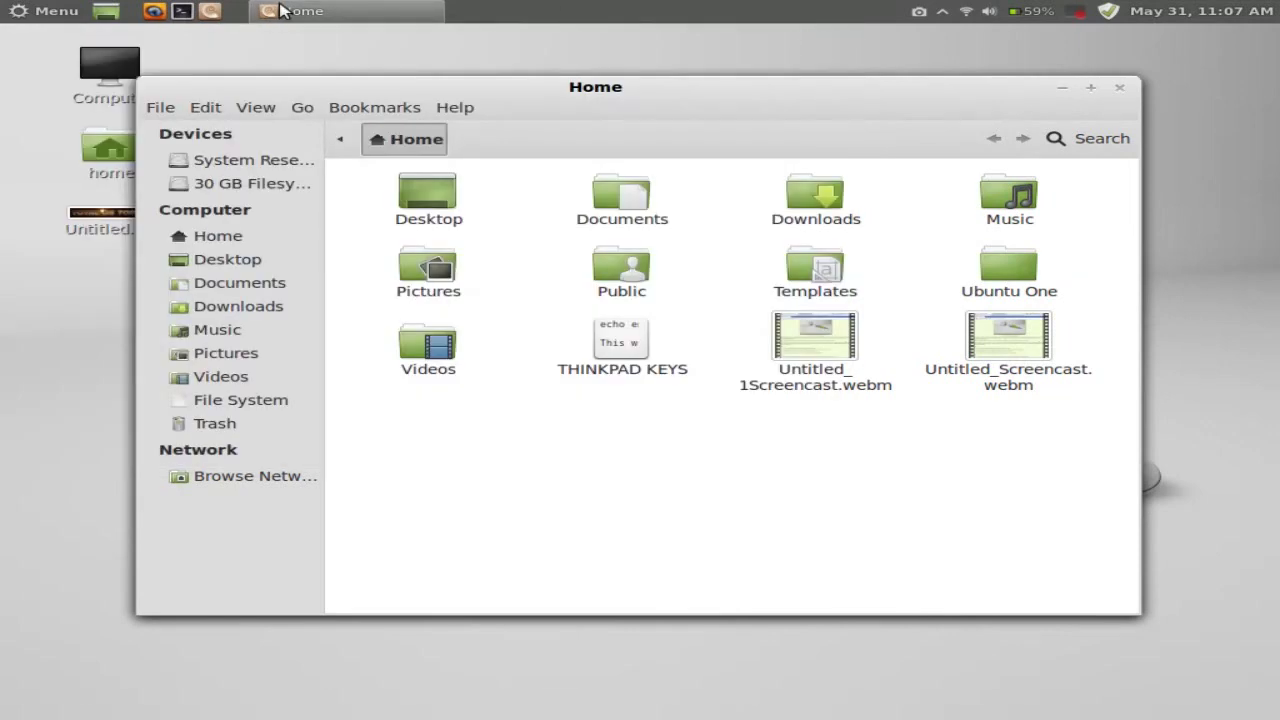
left_click(150, 11)
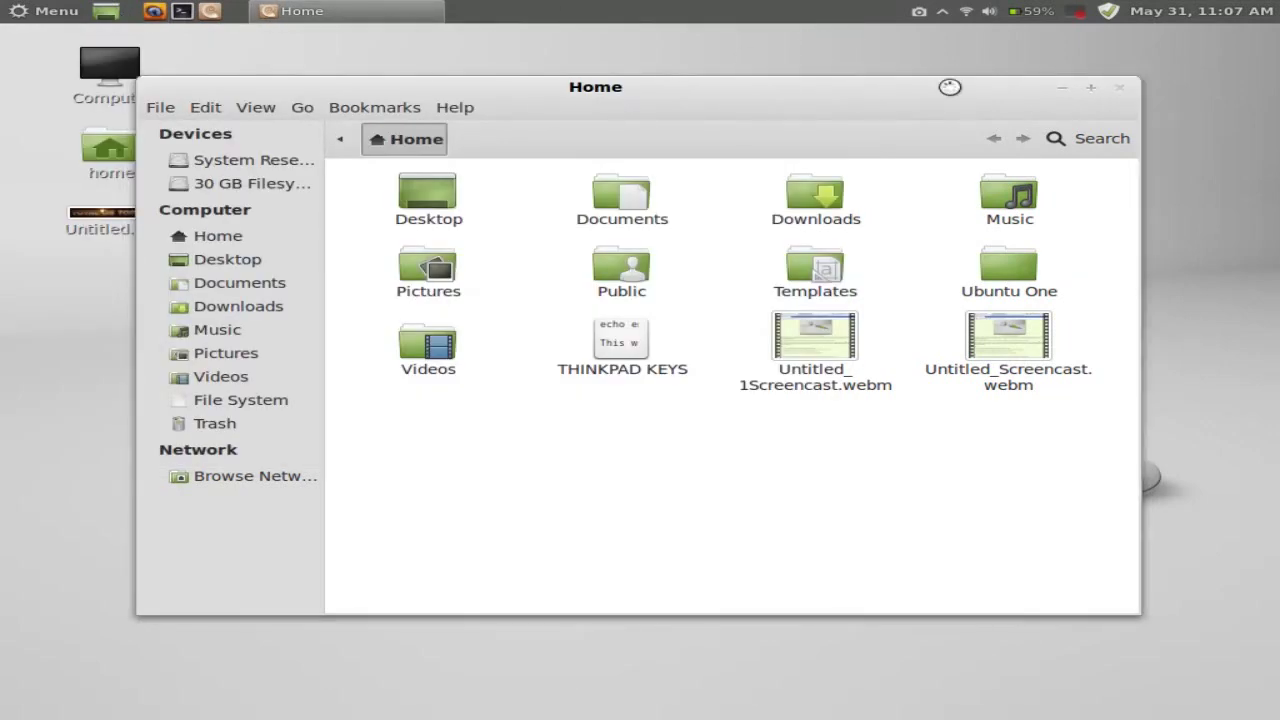
left_click(1120, 88)
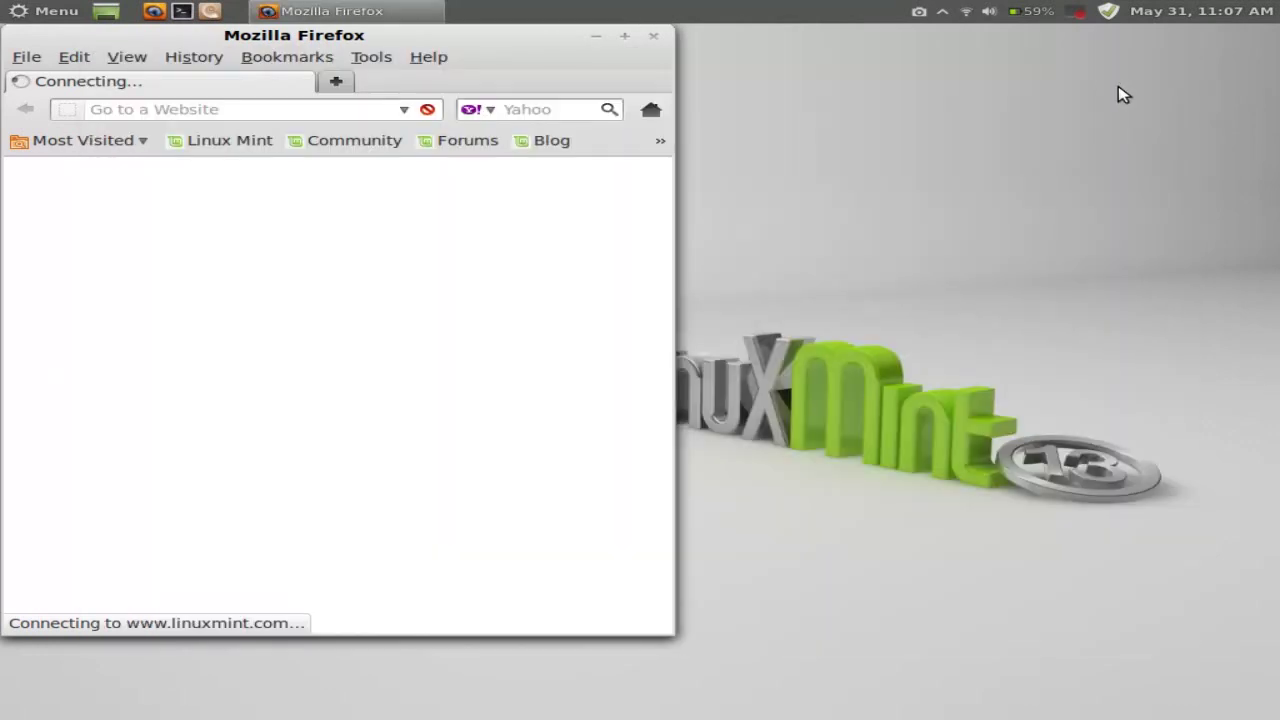
left_click(624, 38)
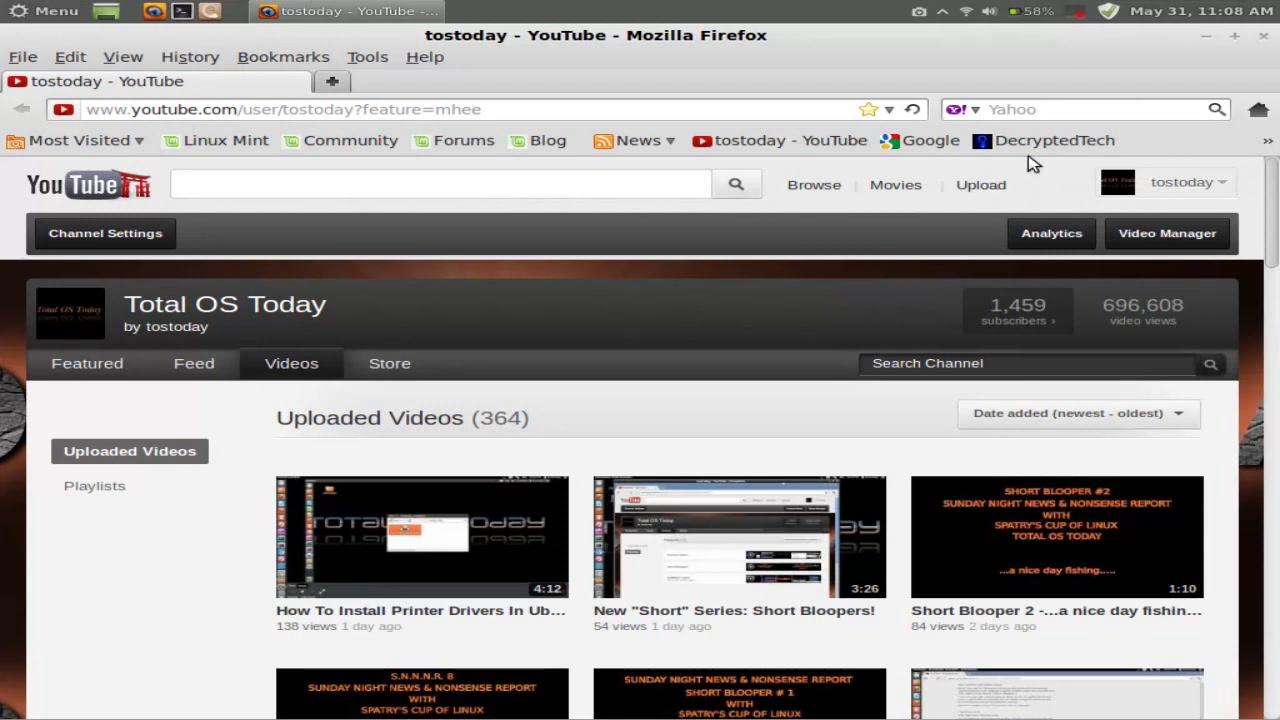
left_click(1261, 38)
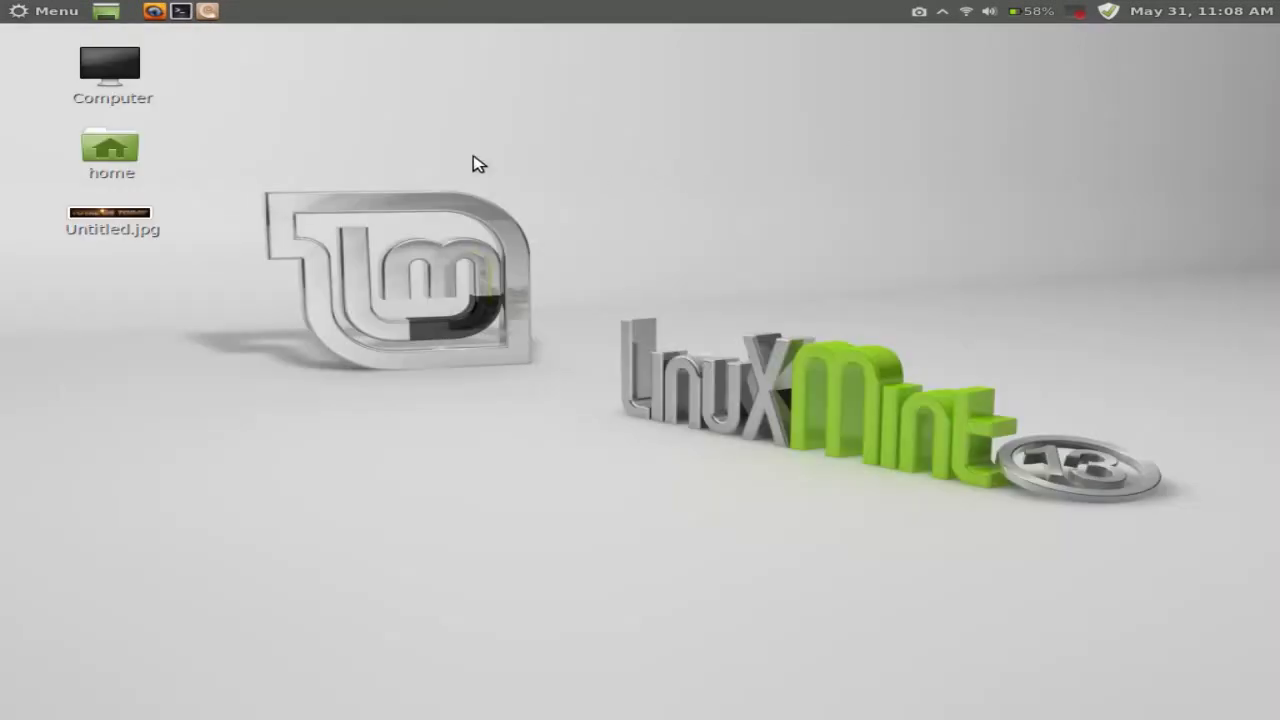
Check the desktop's Computer and home items, view Untitled.jpg in the image viewer and close it.
left_click(116, 72)
double_click(116, 72)
key("ctrl+w")
left_click(116, 160)
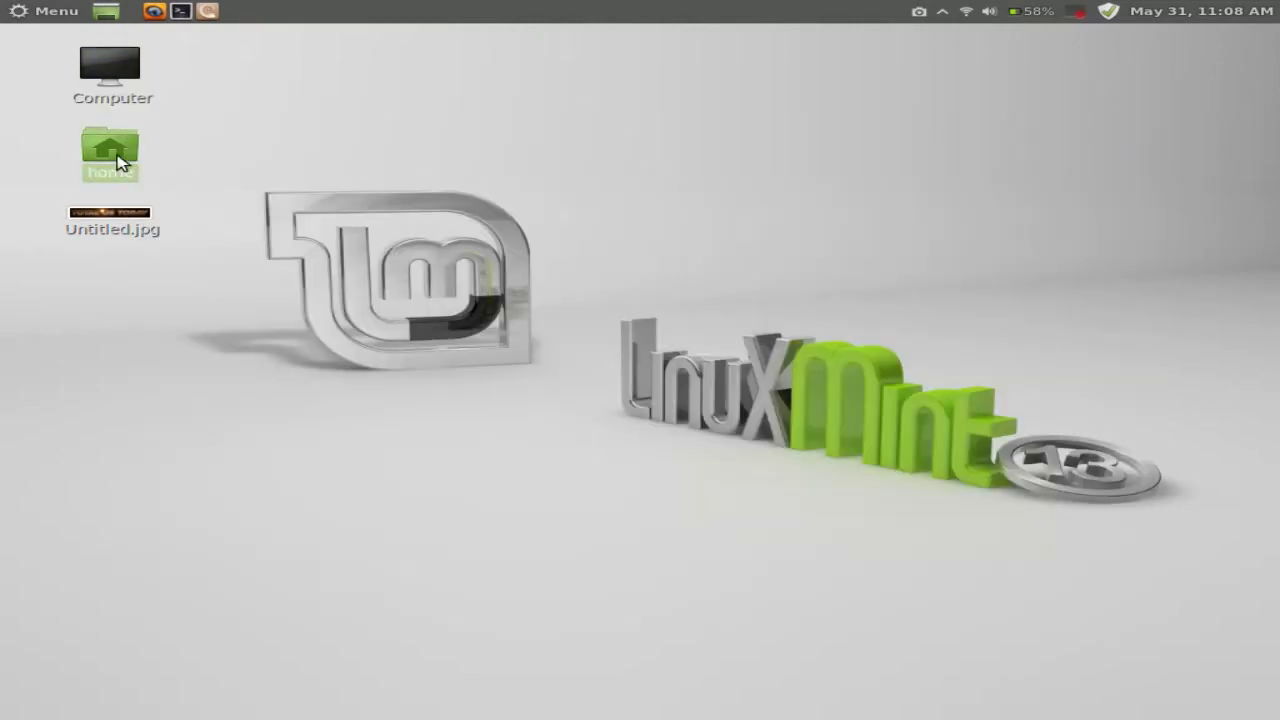
double_click(135, 220)
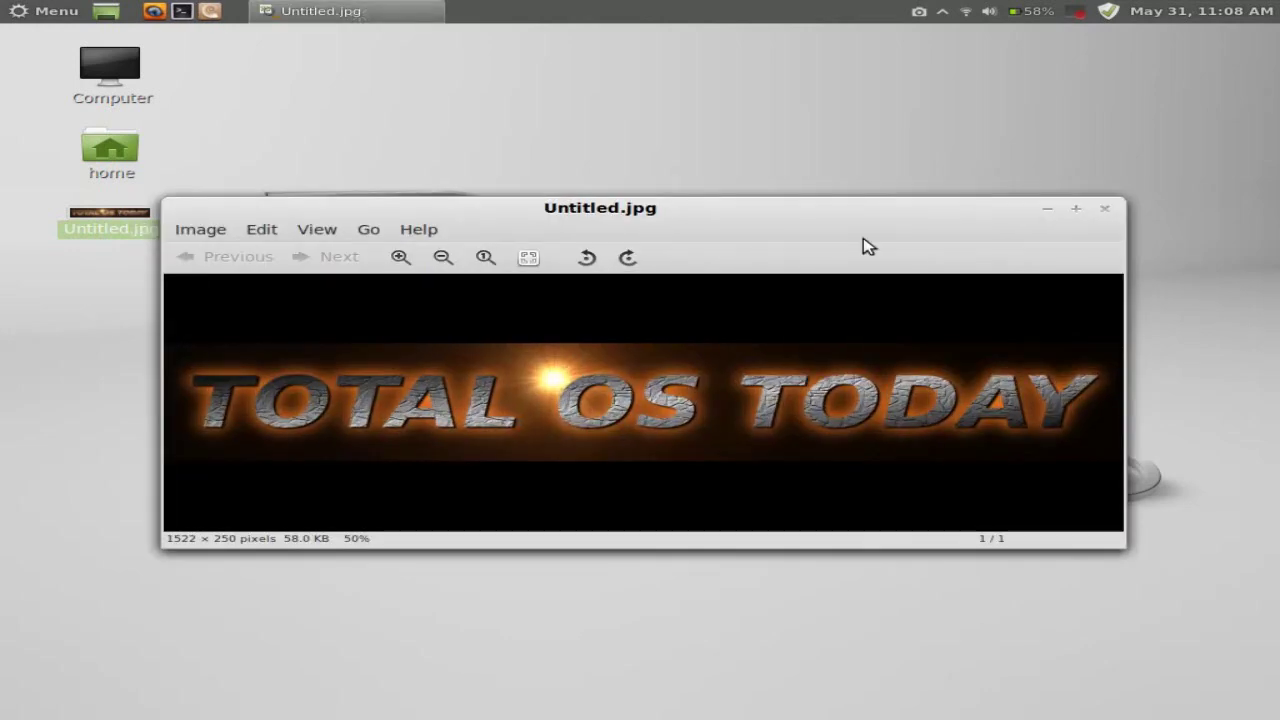
left_click(1112, 212)
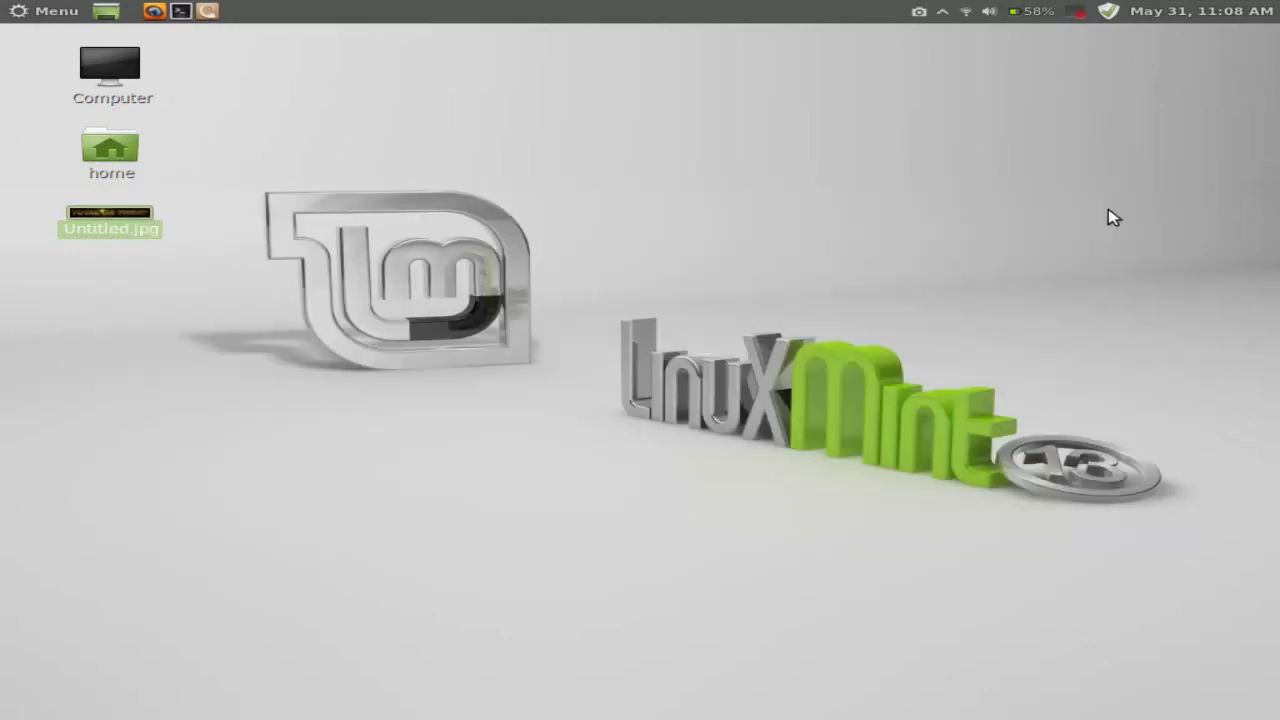
Examine the Cinnamon menu's full application list and its categories from Accessories through Administration.
left_click(30, 15)
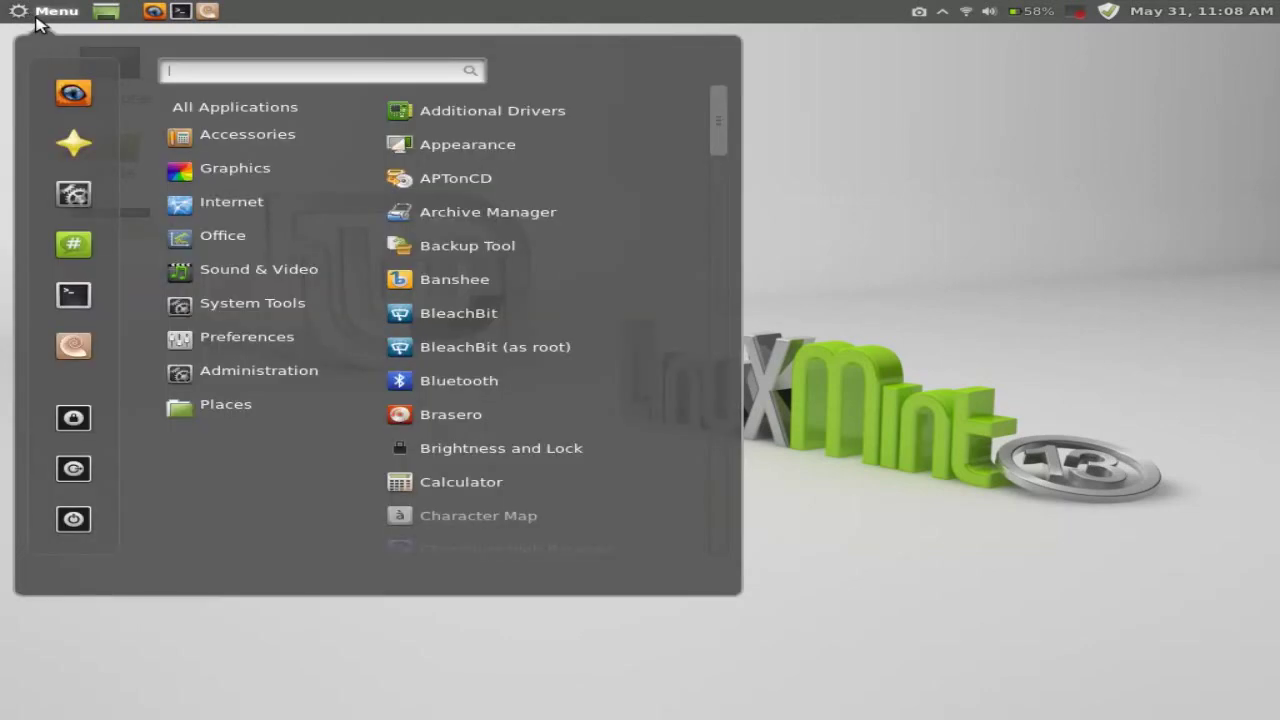
mouse_move(323, 177)
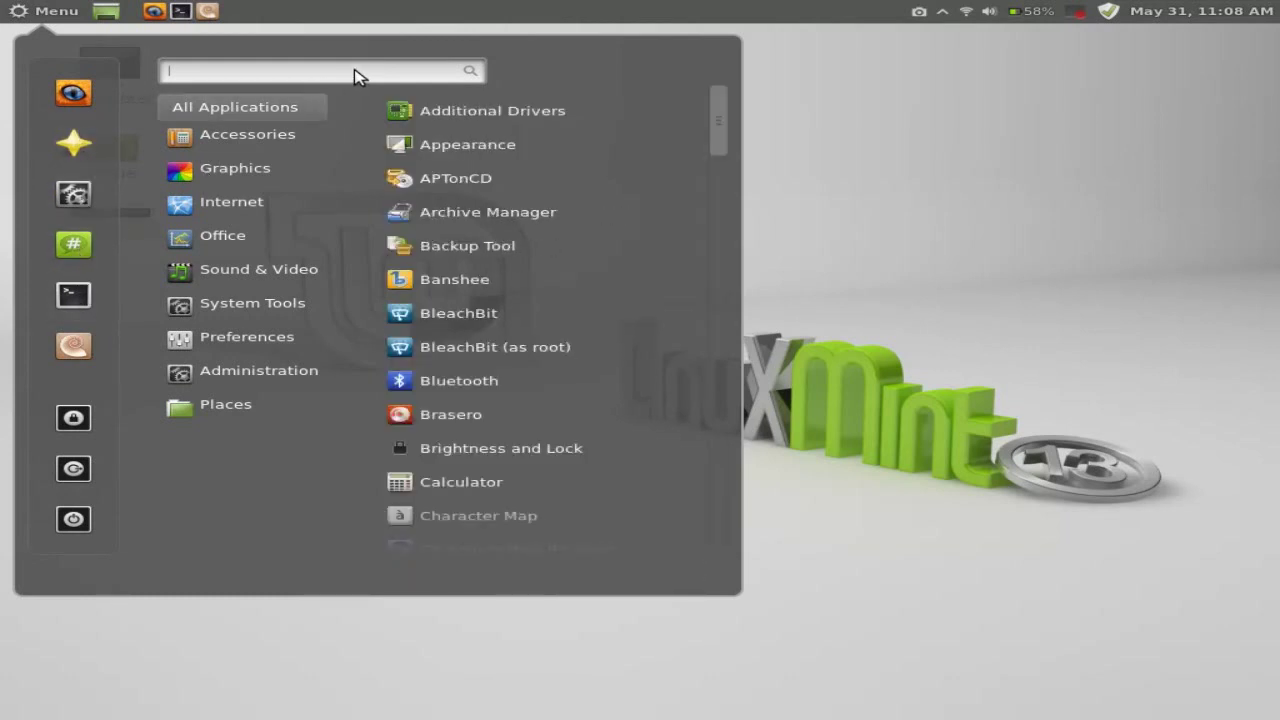
scroll(721, 145, "down", 2)
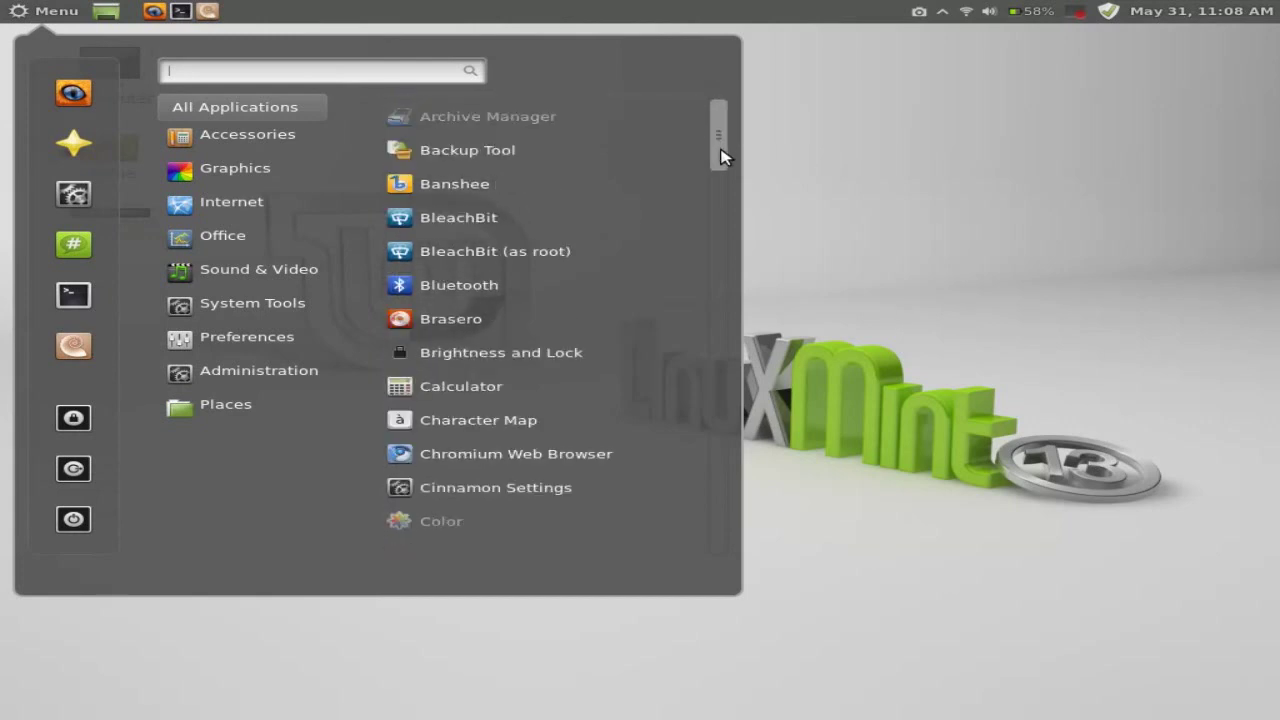
left_click_drag(724, 156, 755, 10)
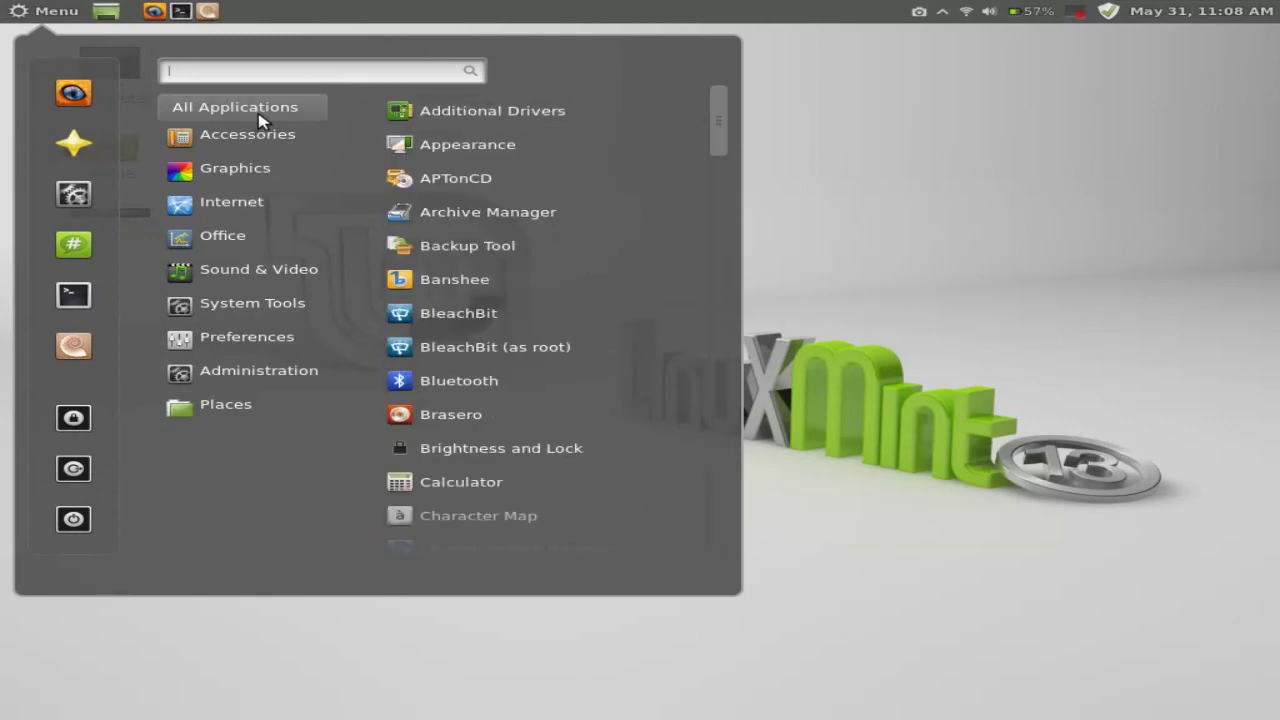
mouse_move(263, 131)
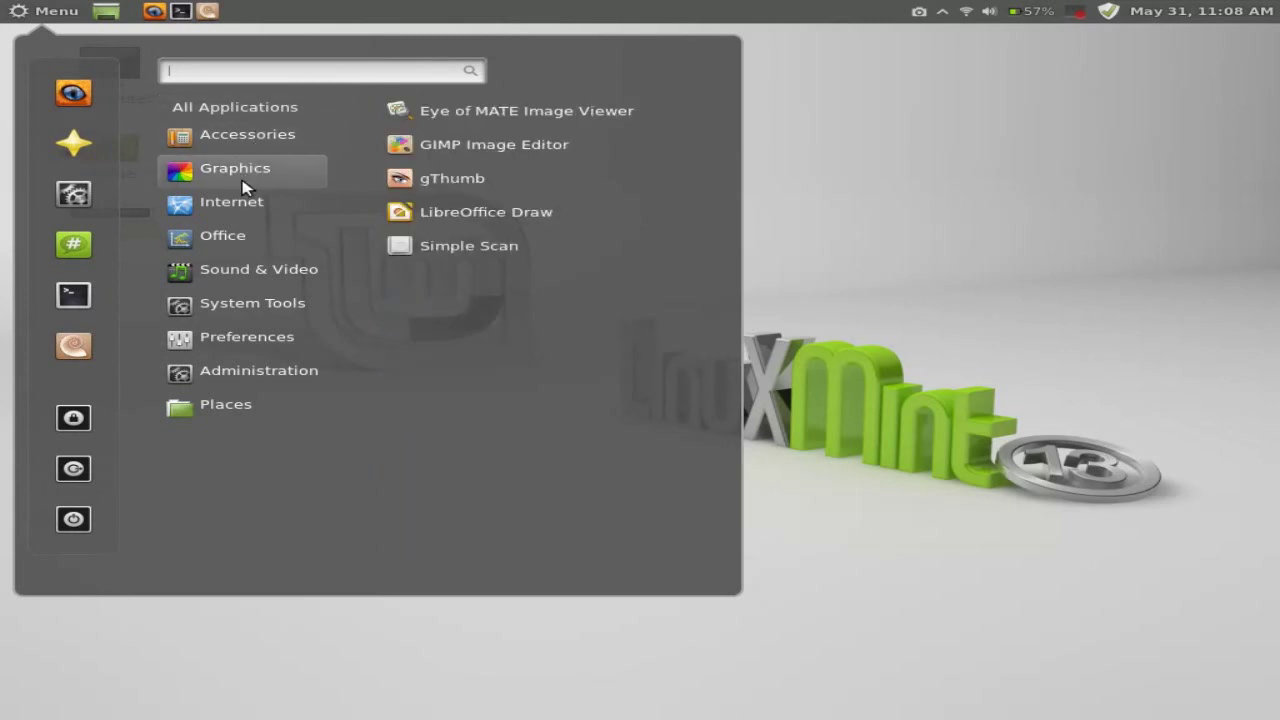
mouse_move(237, 212)
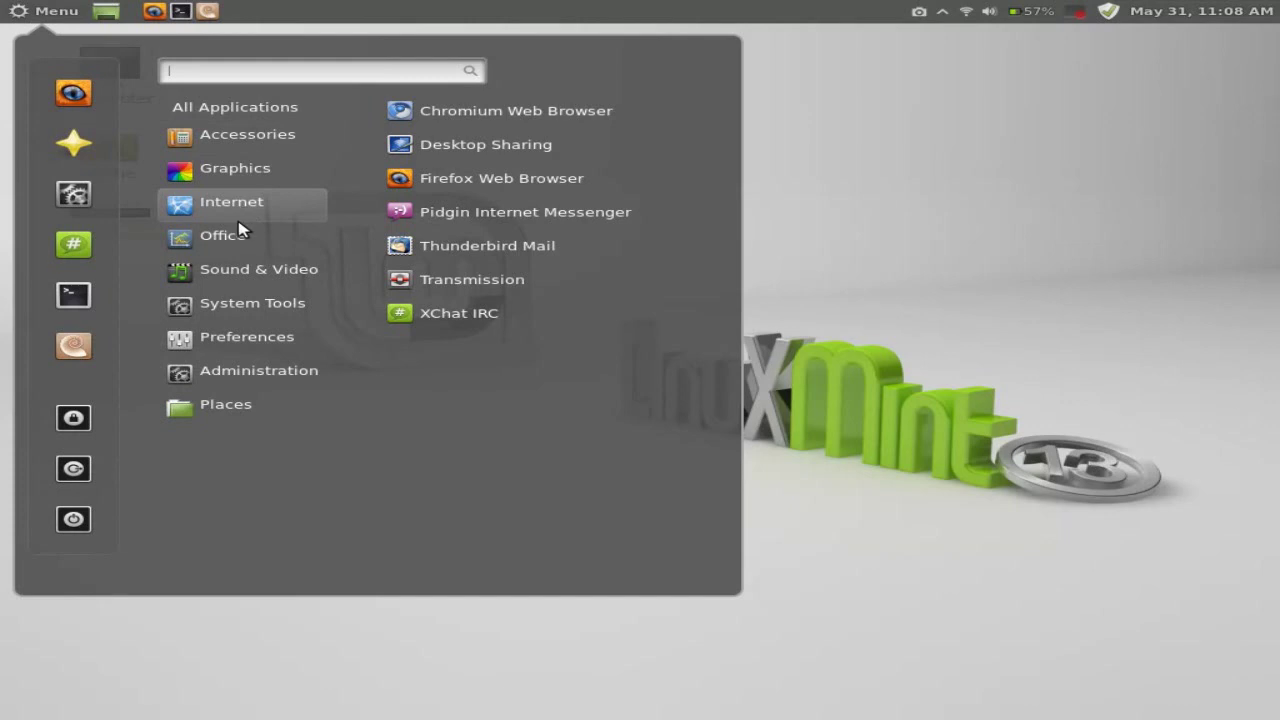
mouse_move(238, 236)
mouse_move(243, 275)
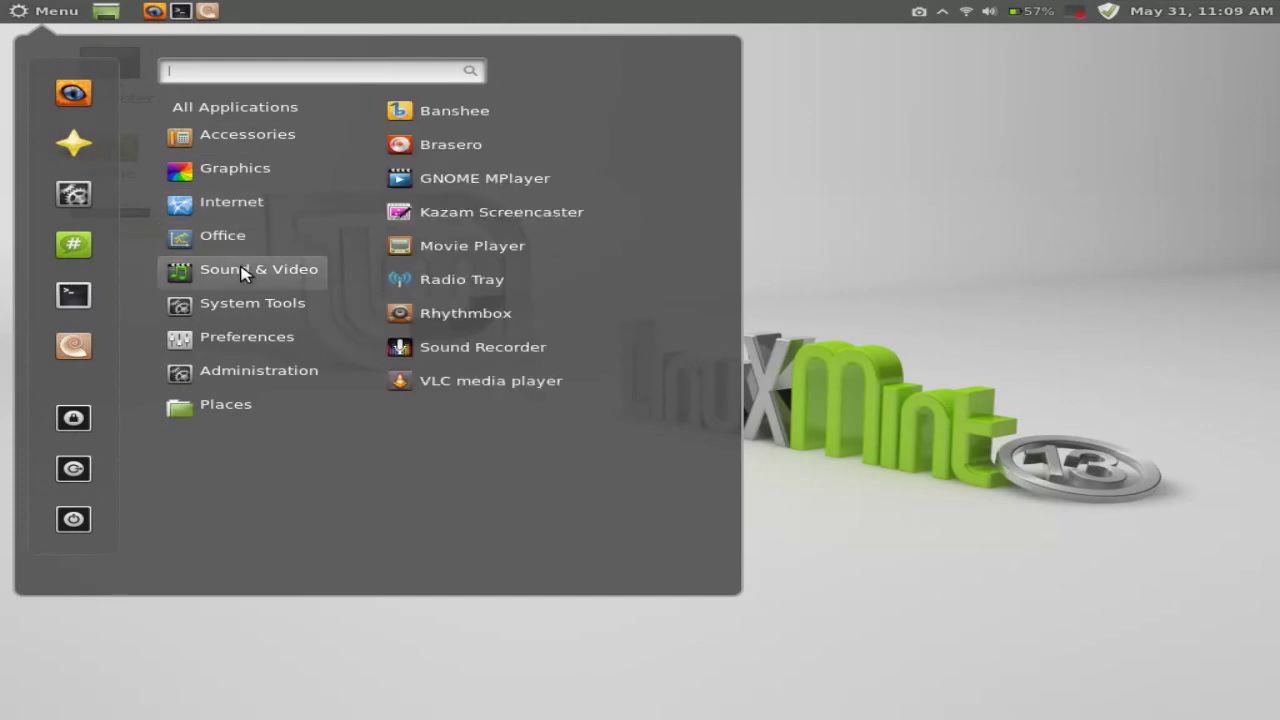
mouse_move(249, 306)
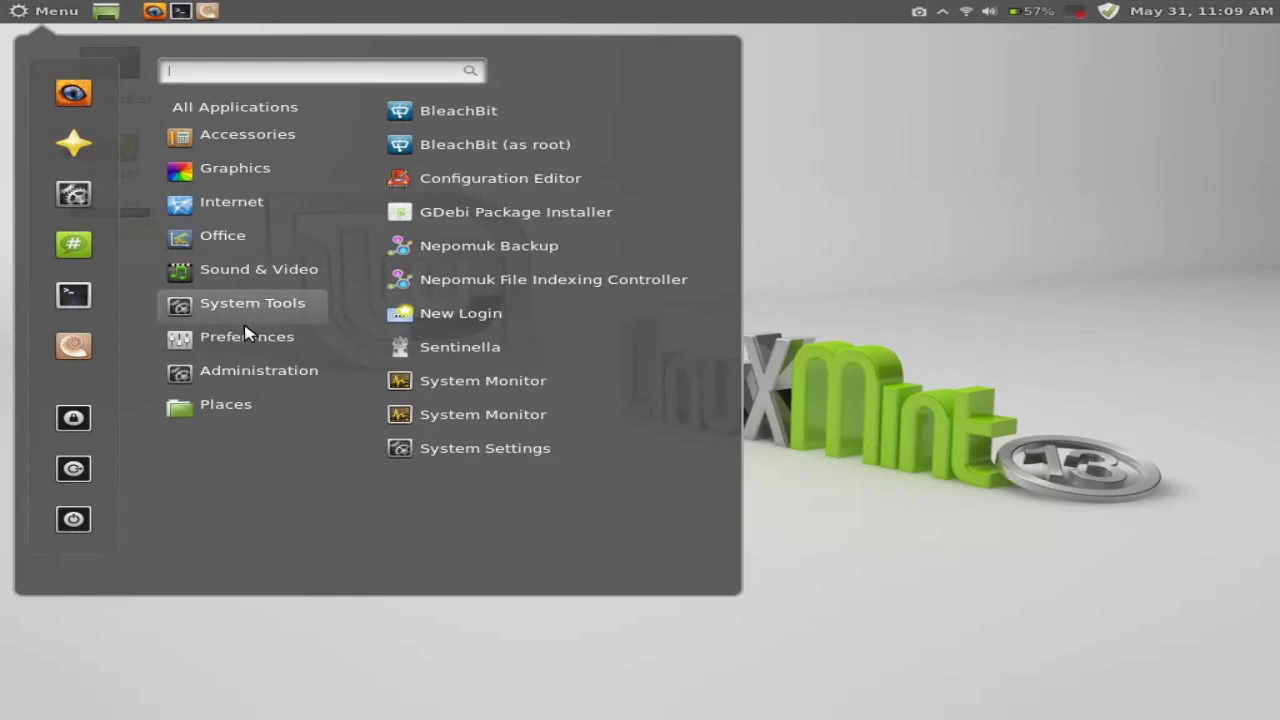
mouse_move(243, 368)
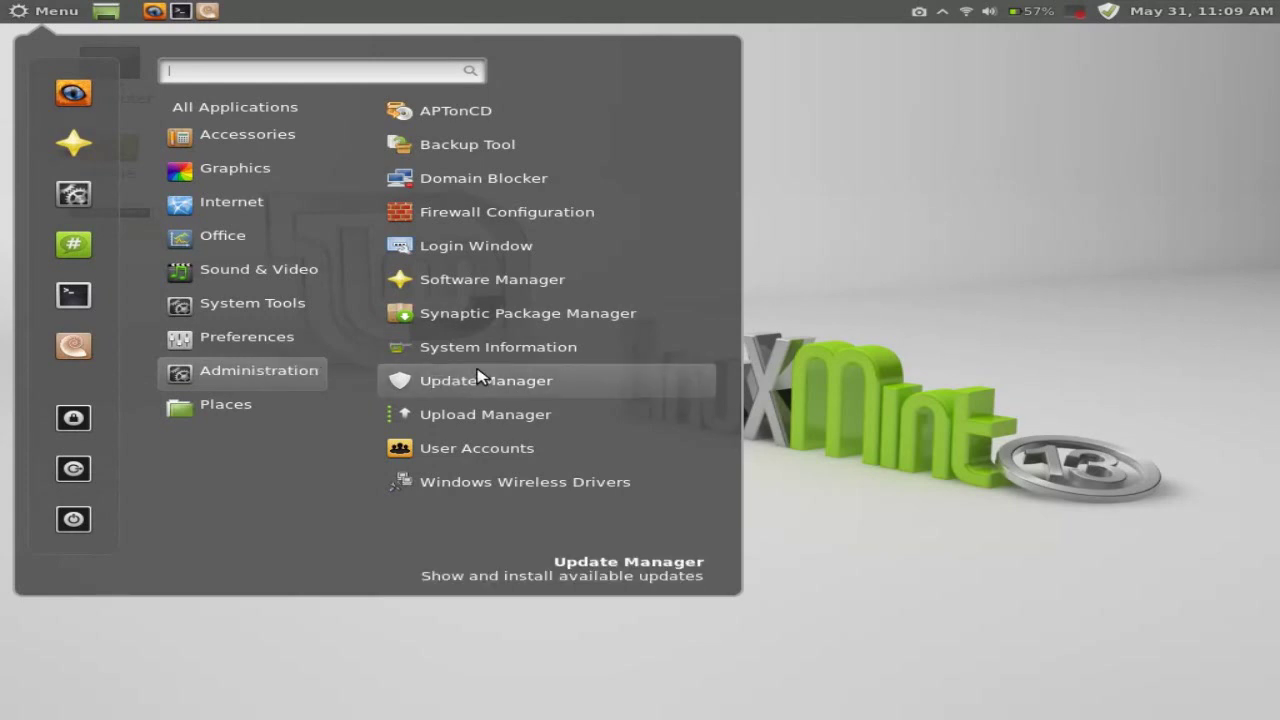
Search the Cinnamon menu for "soft" and open Software Manager.
mouse_move(306, 106)
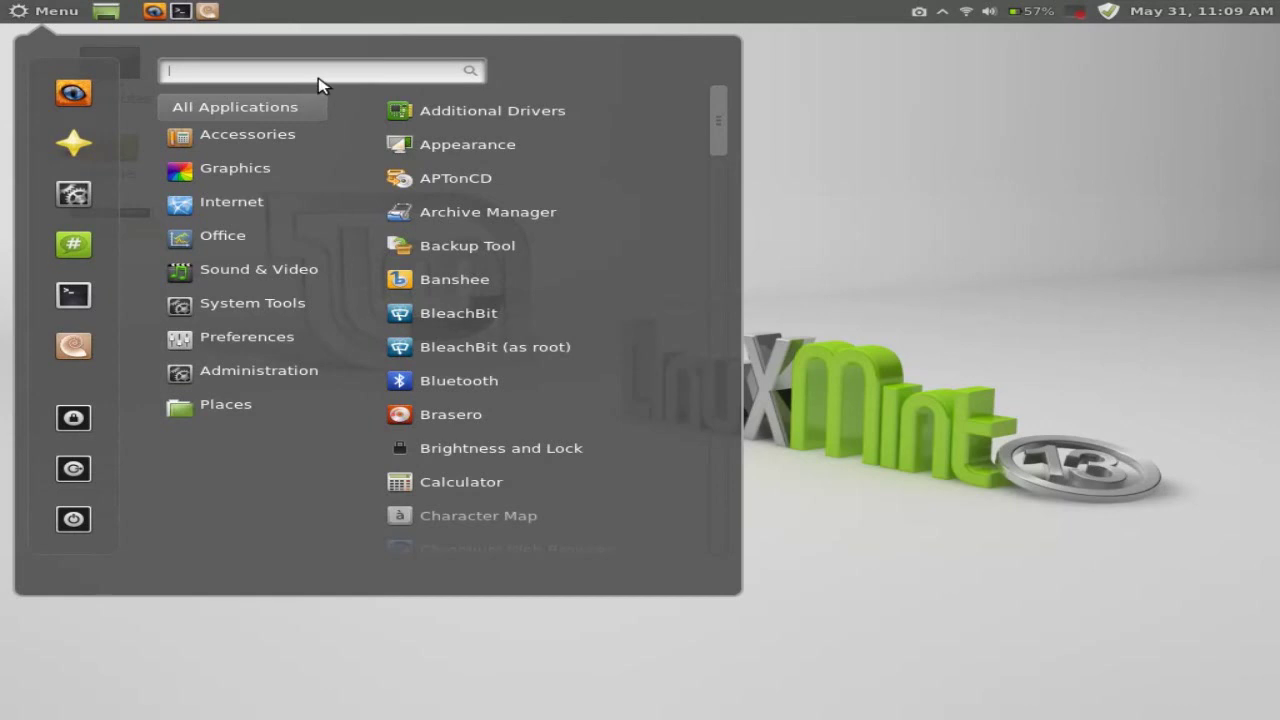
type("soft")
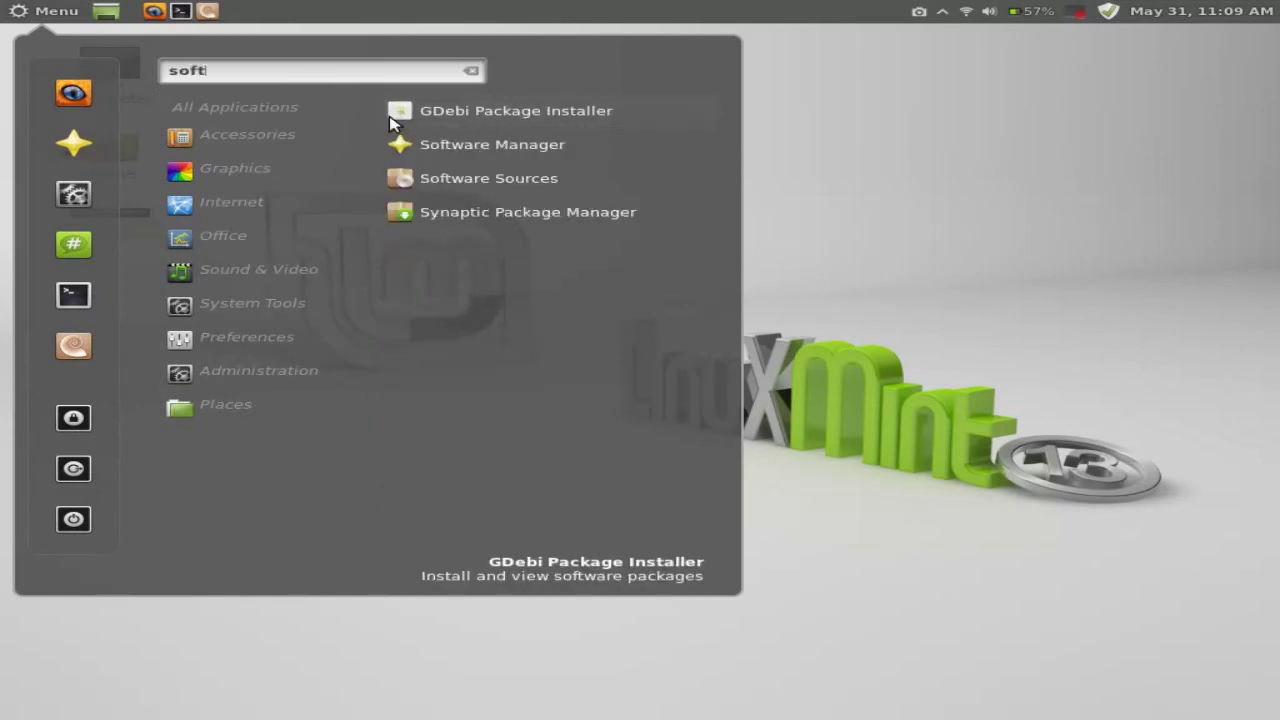
left_click(451, 150)
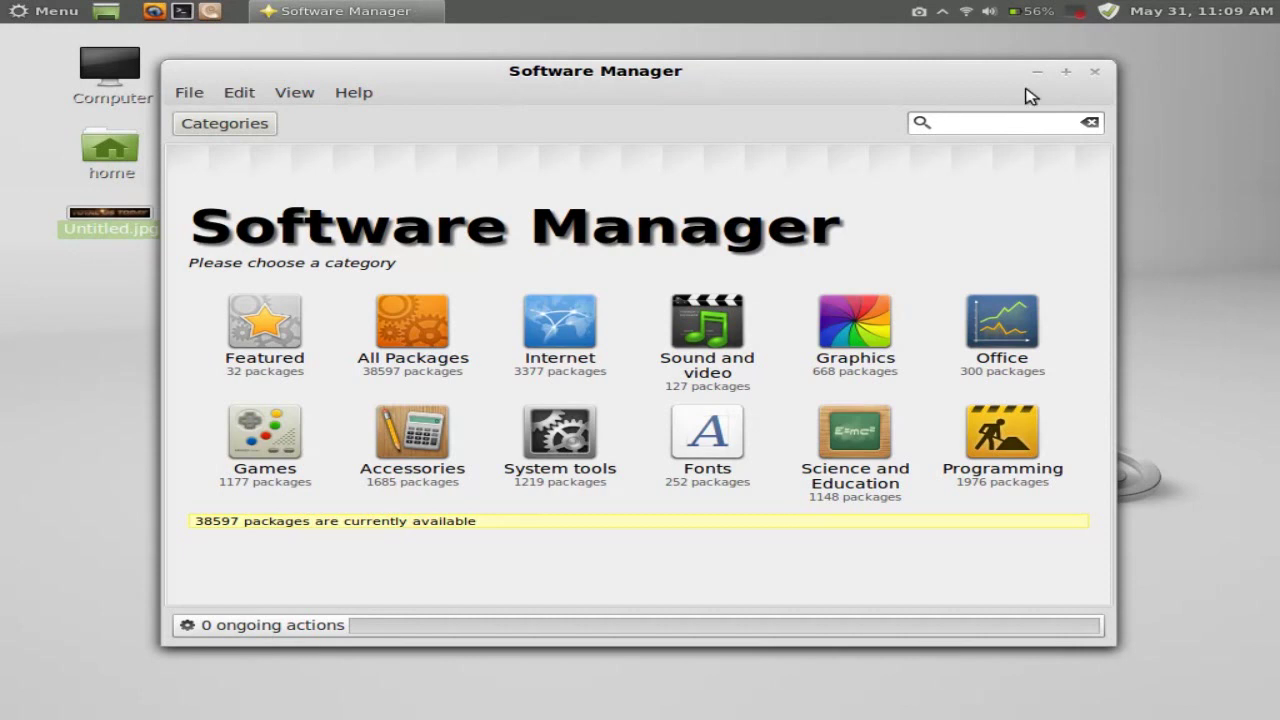
Maximize Software Manager and browse the packages in the Sound and video category.
left_click(1066, 72)
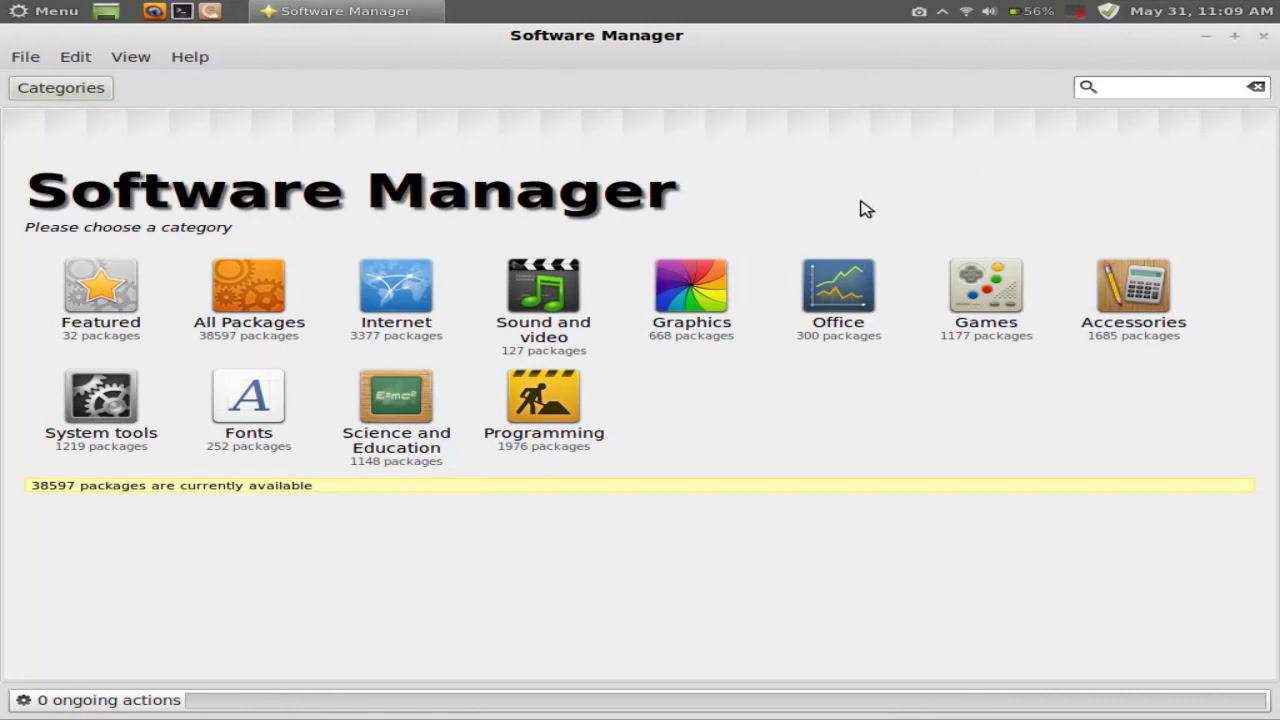
left_click(556, 309)
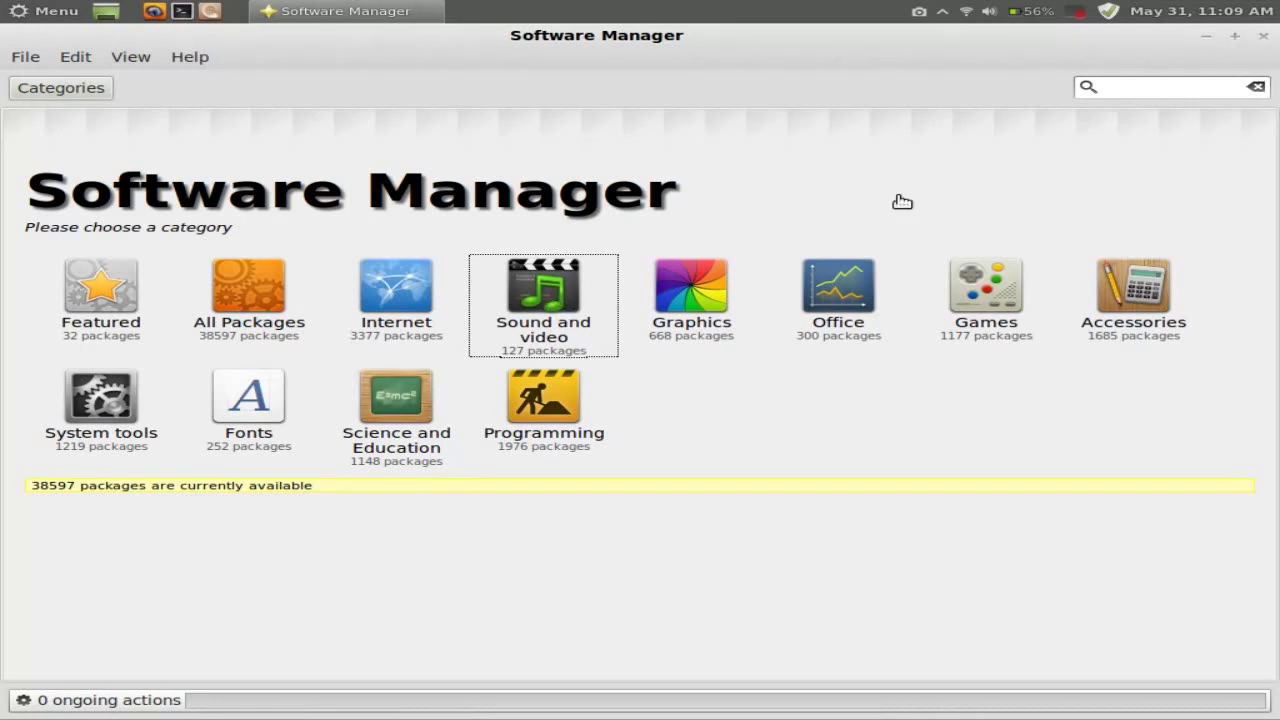
left_click(563, 288)
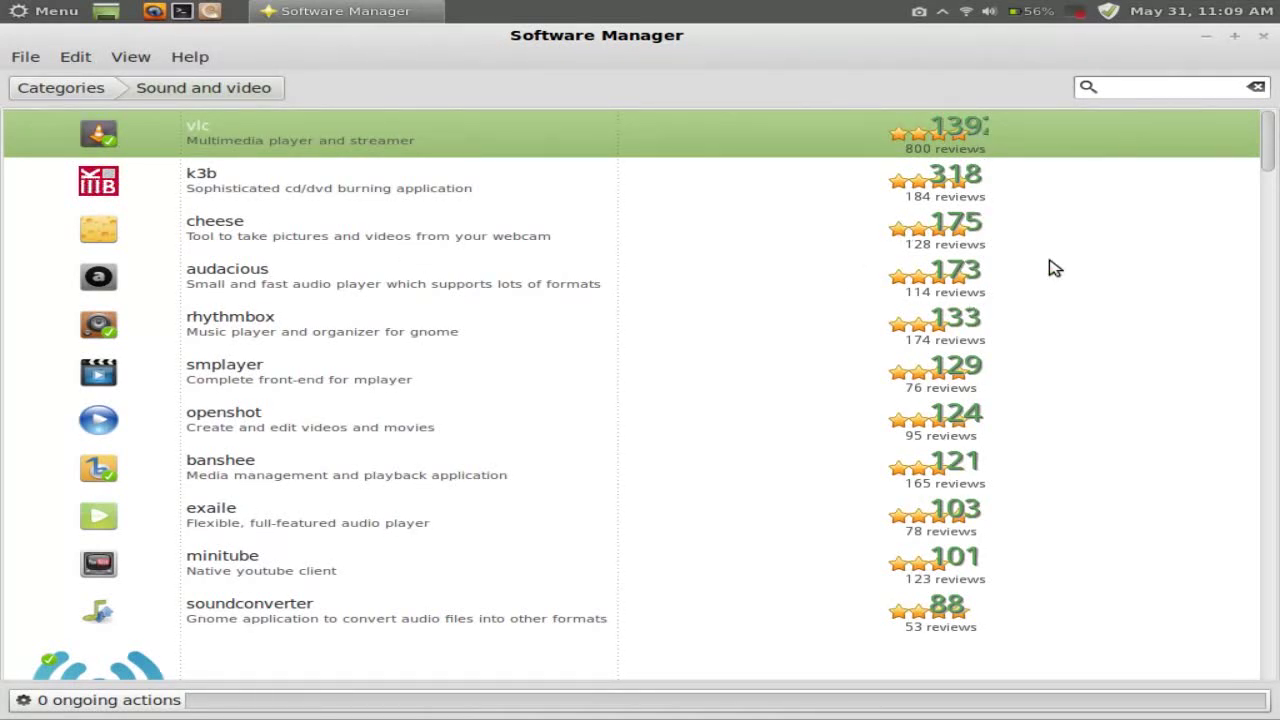
left_click_drag(1266, 178, 1275, 145)
left_click_drag(1275, 172, 1275, 182)
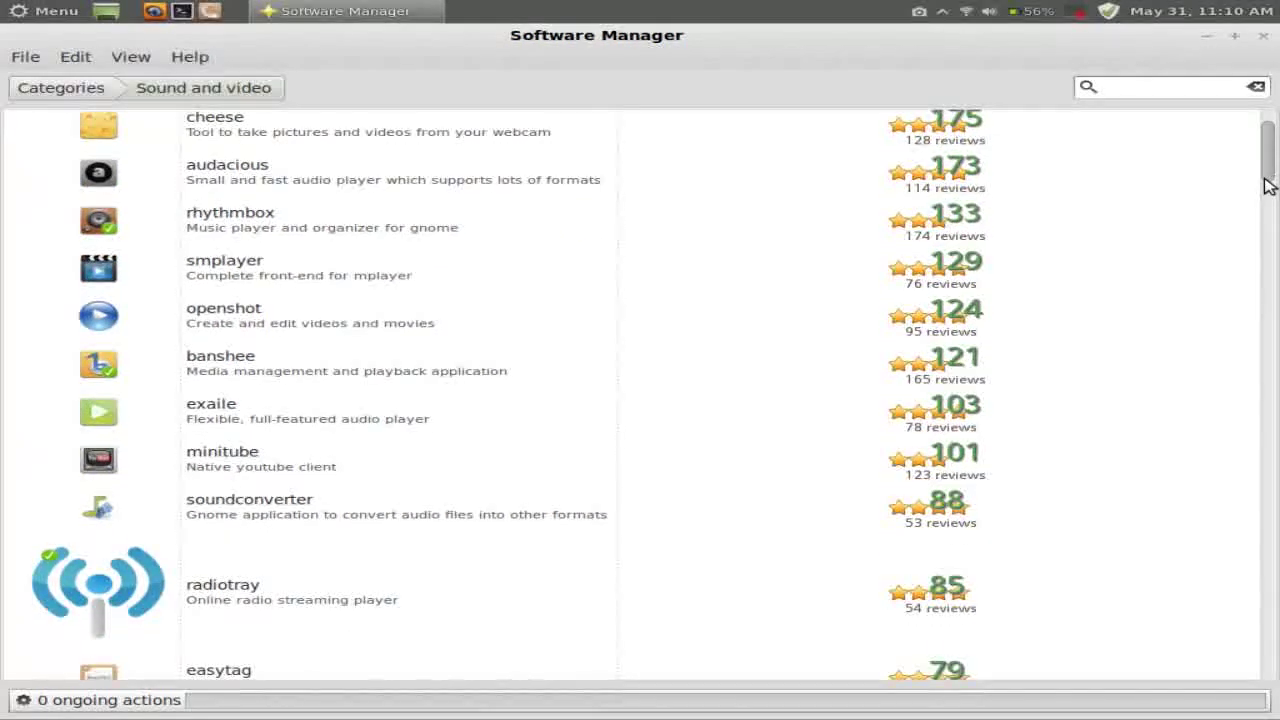
View the openshot package's description and details, and close Software Manager.
left_click(257, 314)
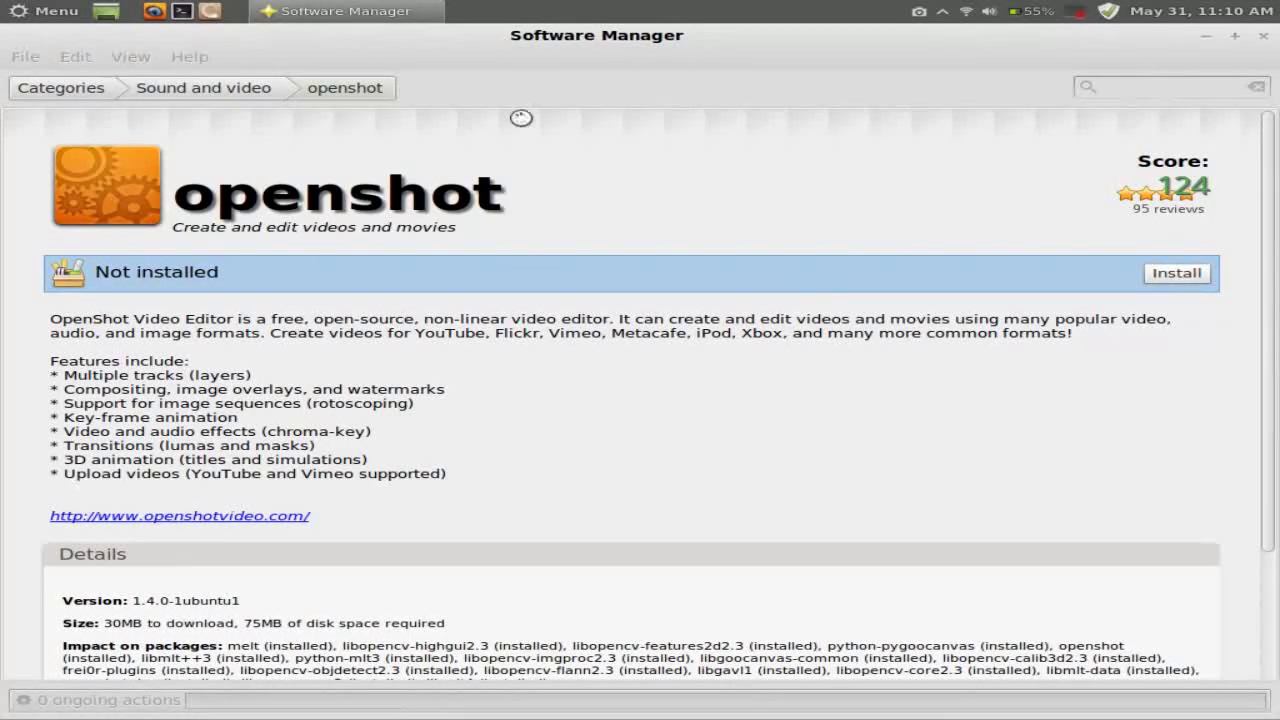
left_click(15, 14)
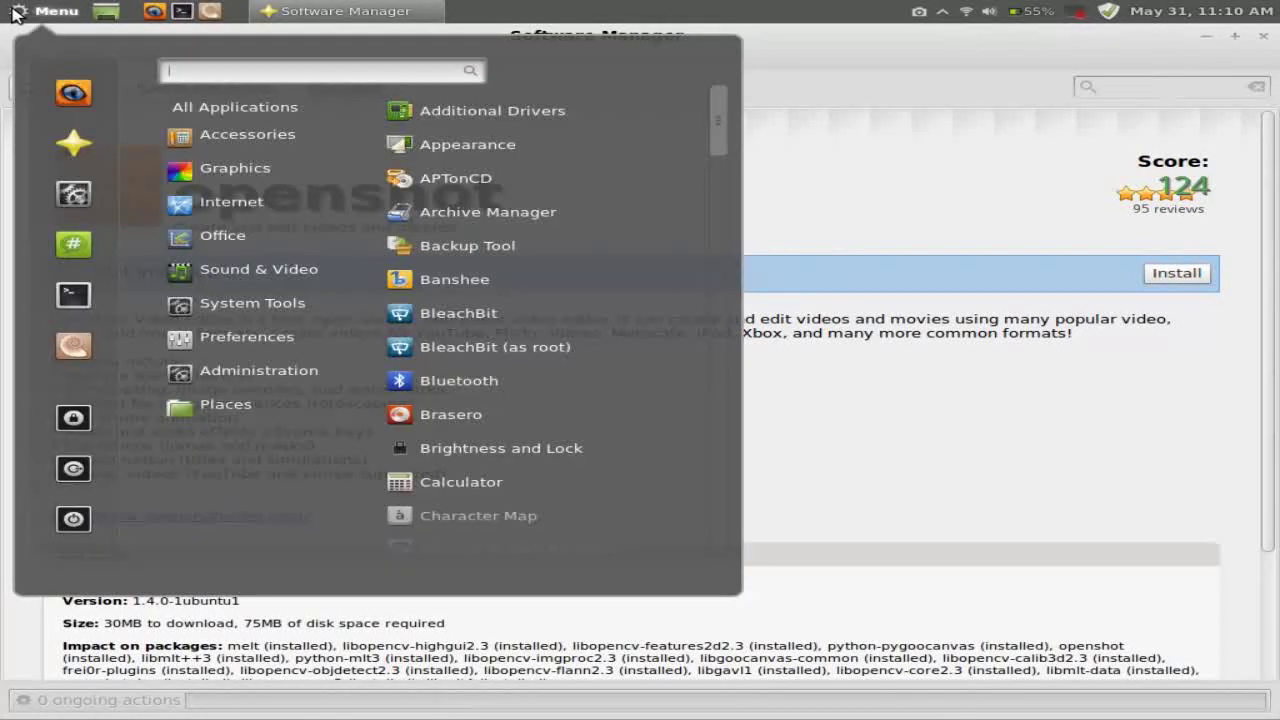
left_click(15, 14)
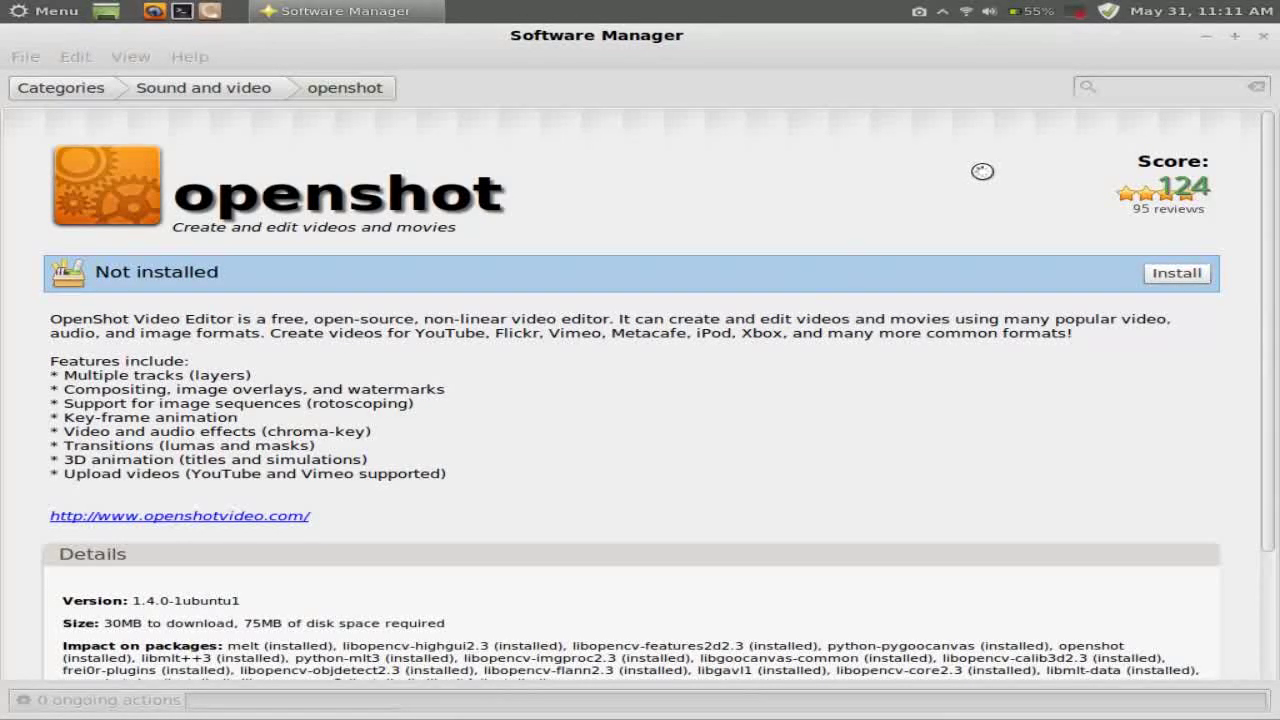
left_click(1264, 36)
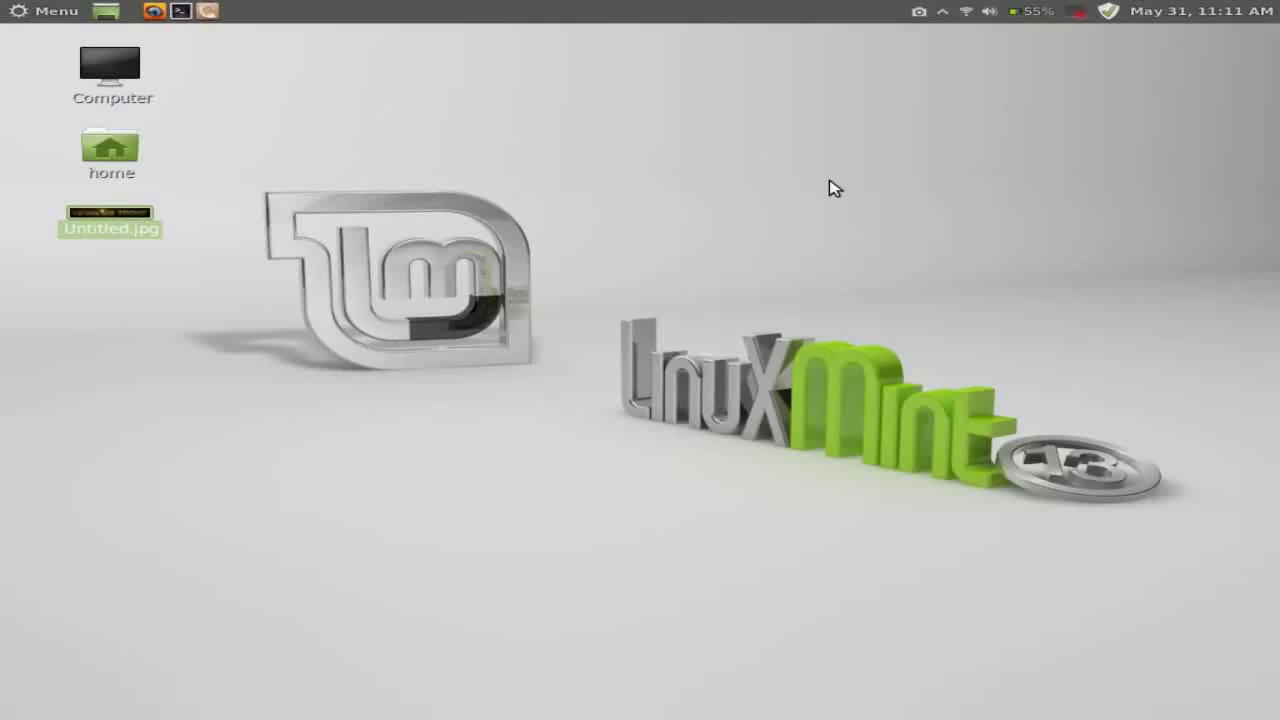